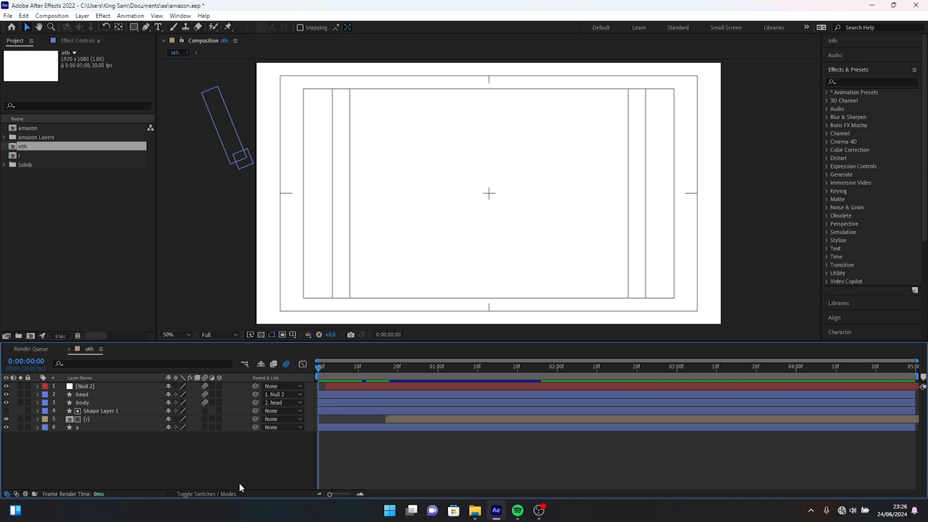
Create a new composition named animation, keeping the default settings.
key(ctrl+n)
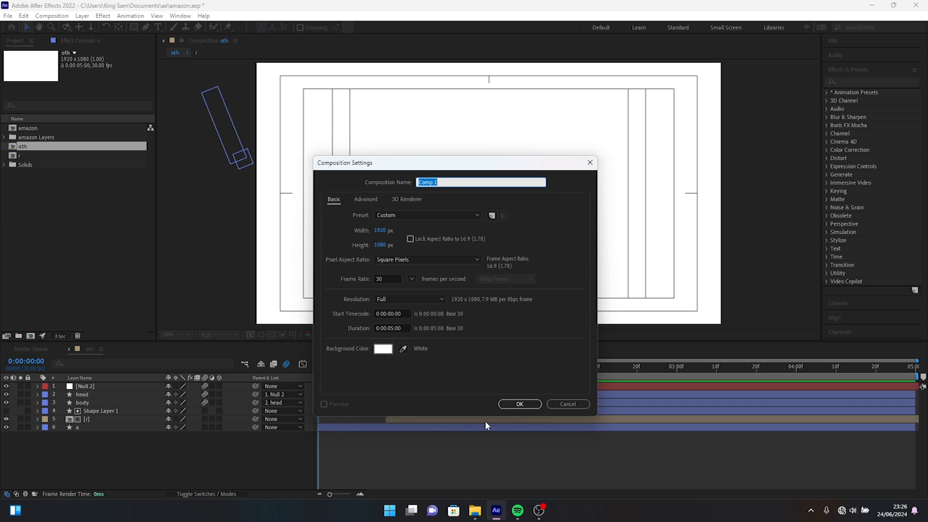
key(BackSpace)
text(animation)
click(520, 404)
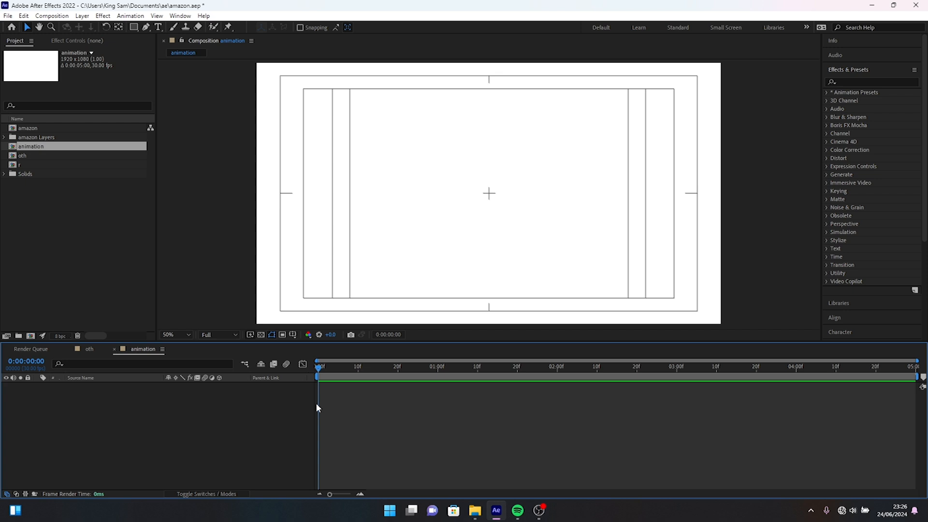
Import amazon.ai from the resources folder as Composition - Retain Layer Sizes.
key(ctrl+i)
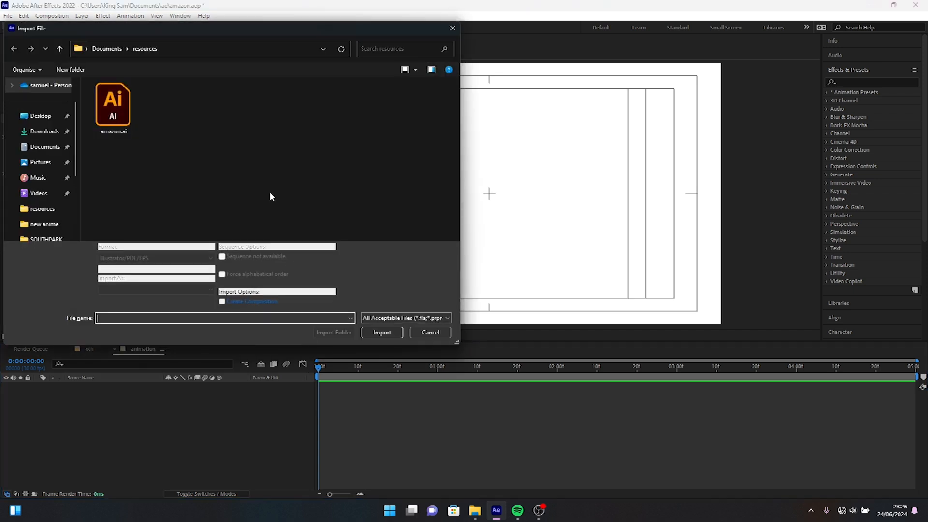
click(112, 114)
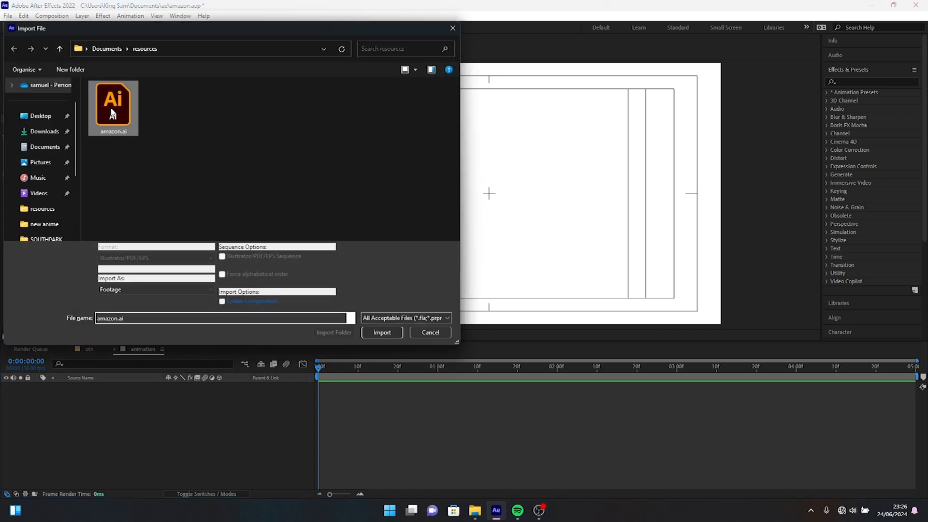
click(133, 289)
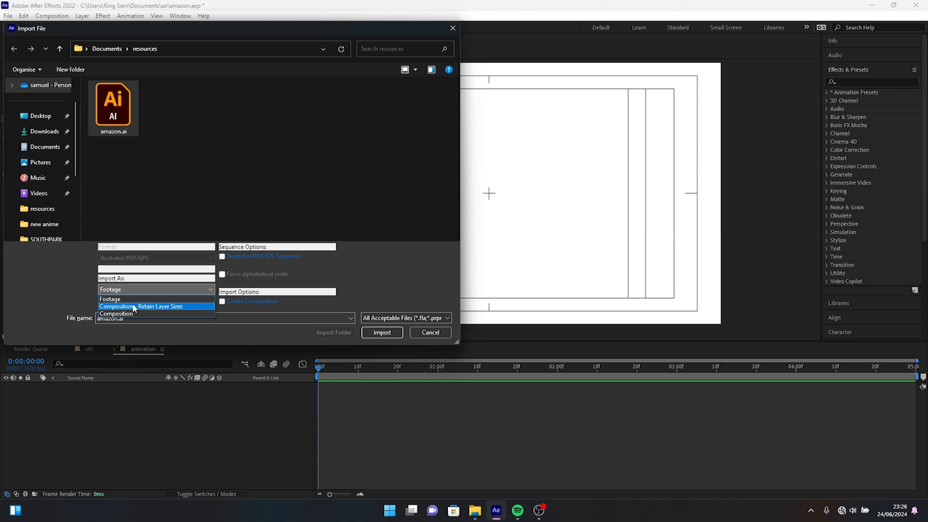
click(133, 307)
click(379, 332)
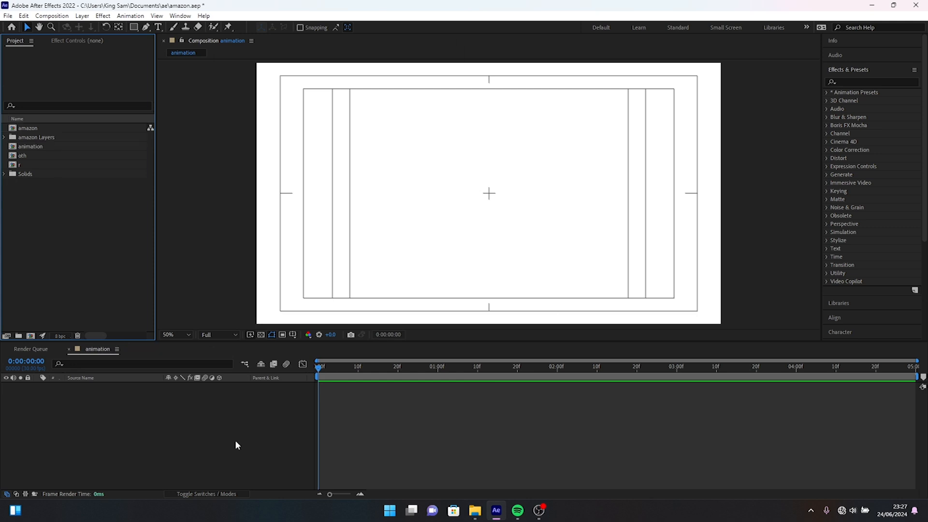
Copy all layers from the amazon composition and paste them into the animation composition.
double_click(37, 128)
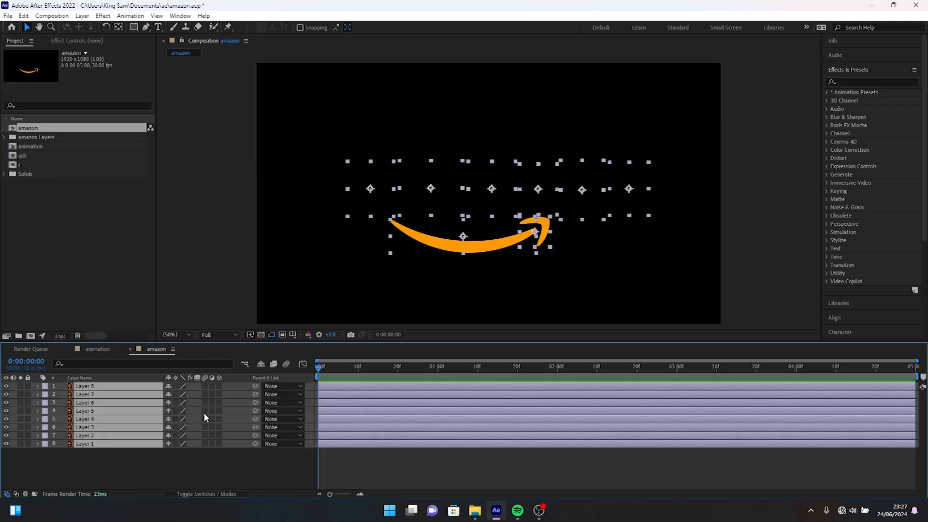
drag(98, 469, 105, 360)
click(95, 353)
key(ctrl+v)
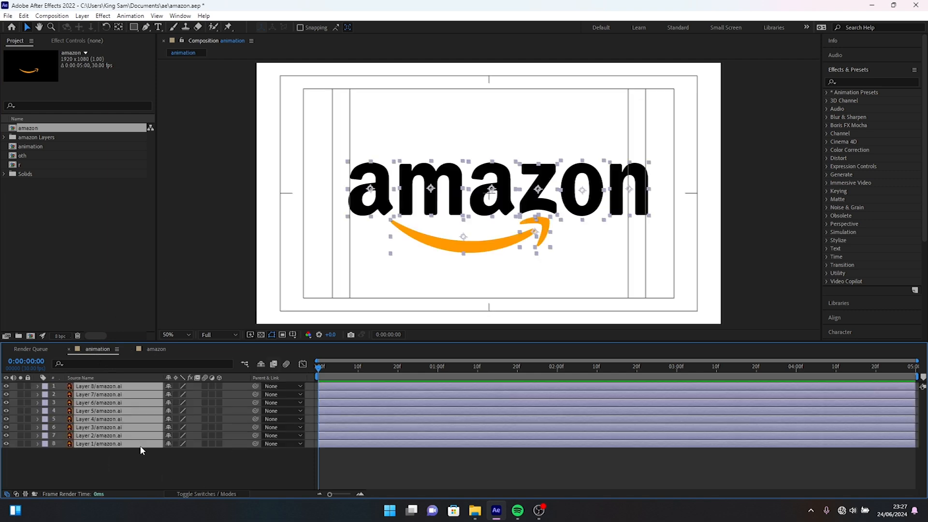
Add a null object to the animation composition and parent all eight amazon.ai layers to it.
click(76, 458)
right_click(156, 483)
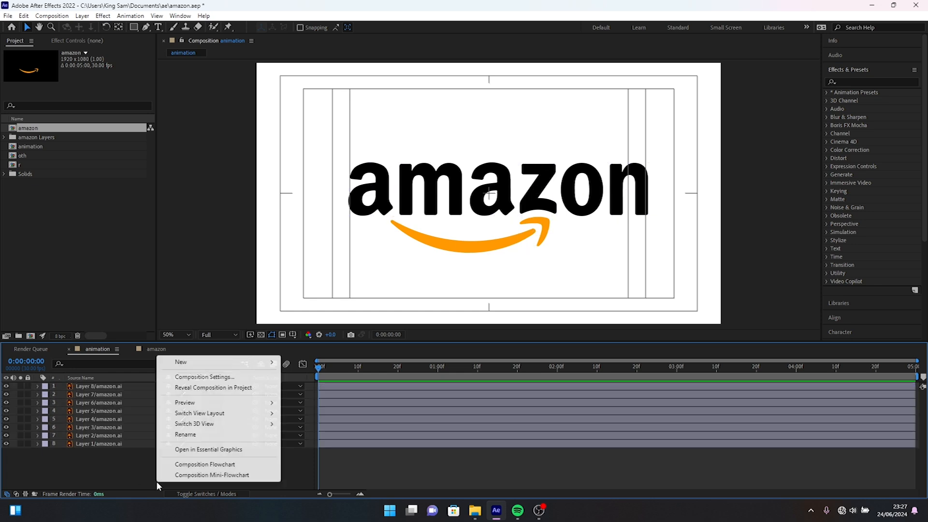
mouse_move(222, 367)
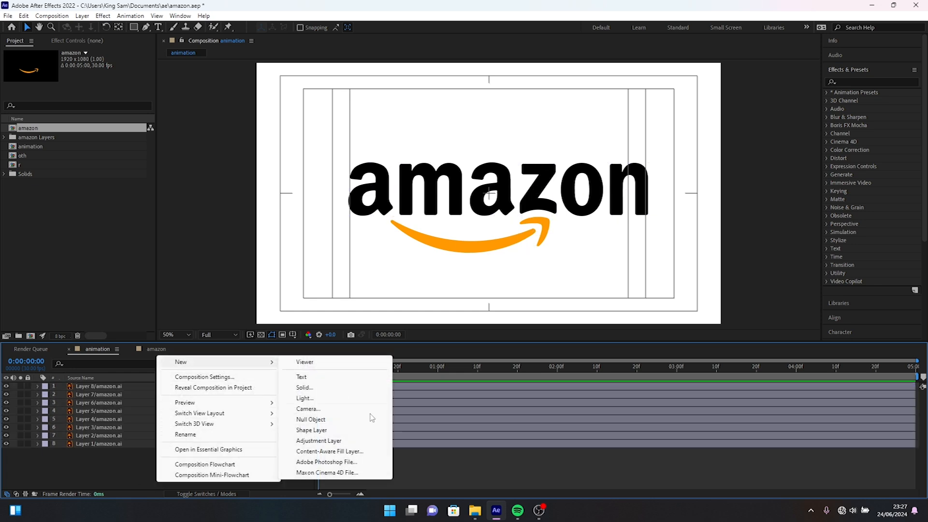
click(329, 421)
drag(107, 478, 94, 396)
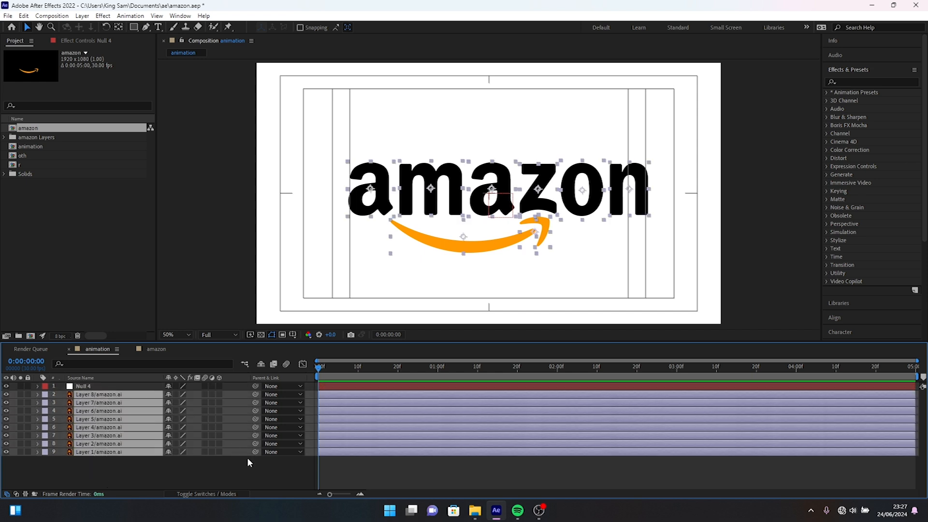
drag(255, 452, 85, 389)
Scale the null object to 44% so the whole logo shrinks with it.
click(85, 389)
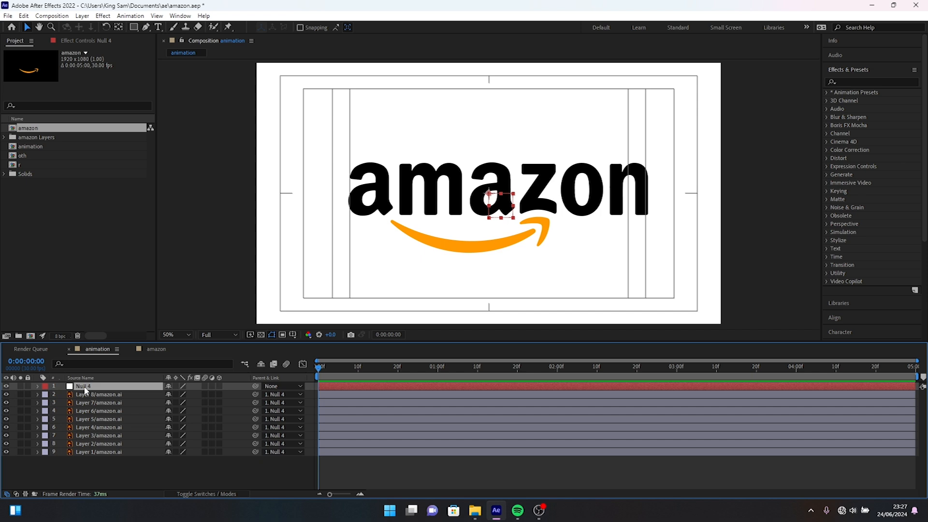
key(s)
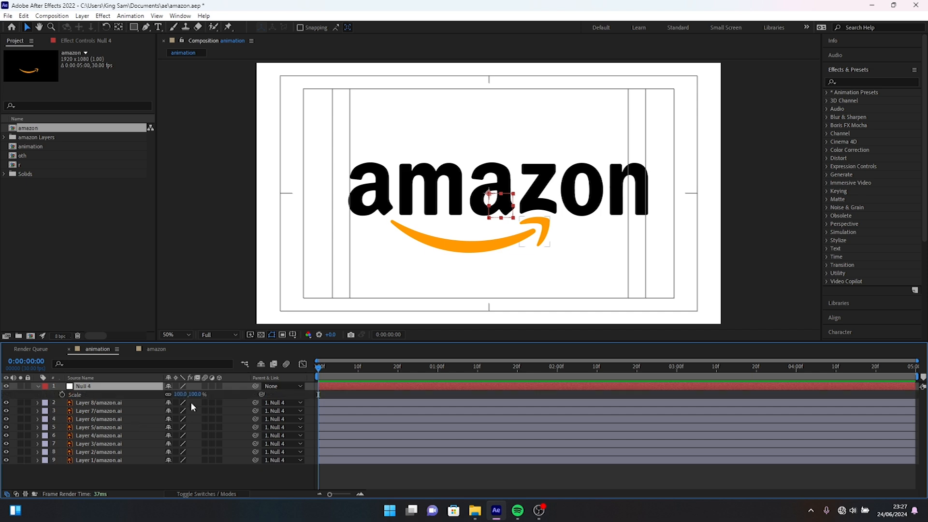
drag(195, 395, 166, 393)
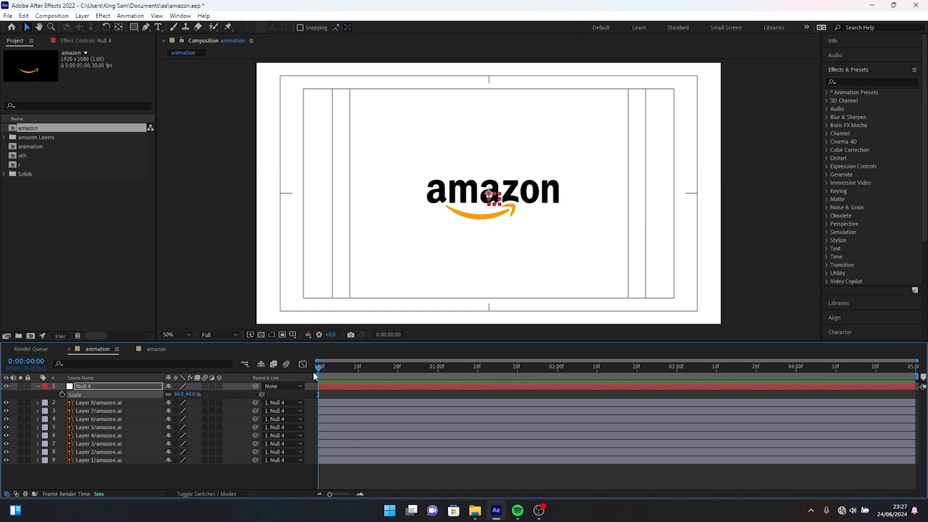
Set the null object's X position to 953 to centre the logo horizontally.
click(293, 336)
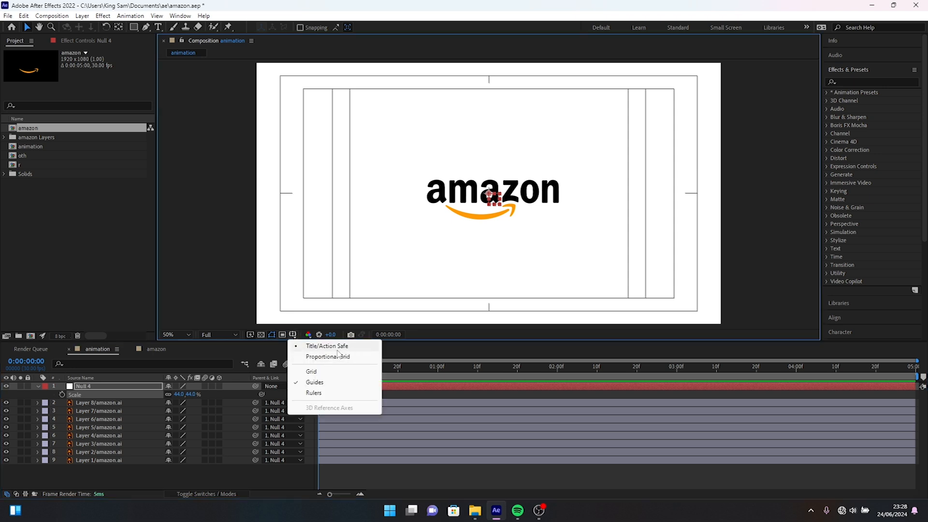
click(462, 405)
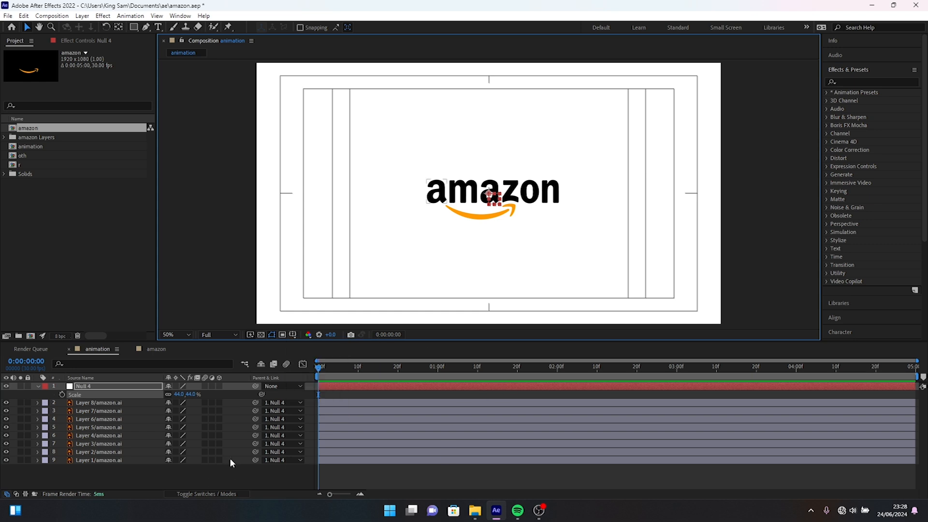
key(p)
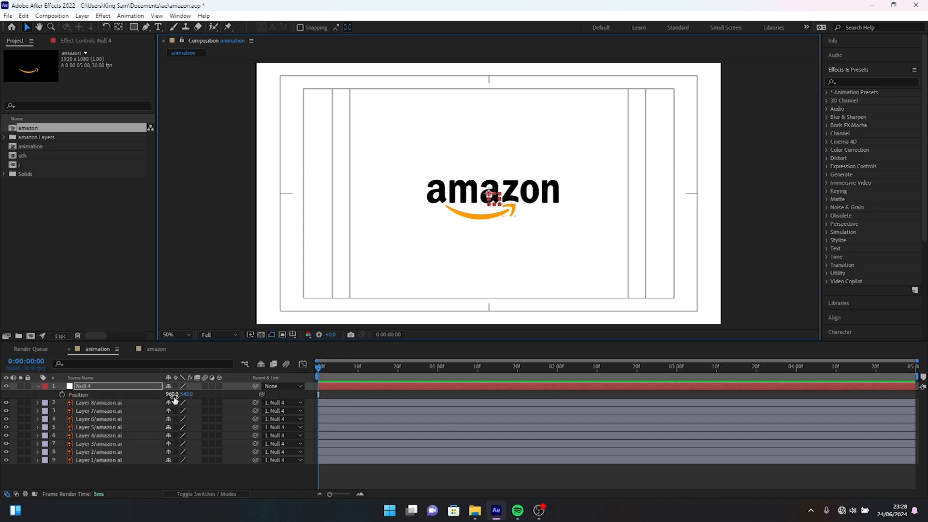
drag(170, 394, 167, 394)
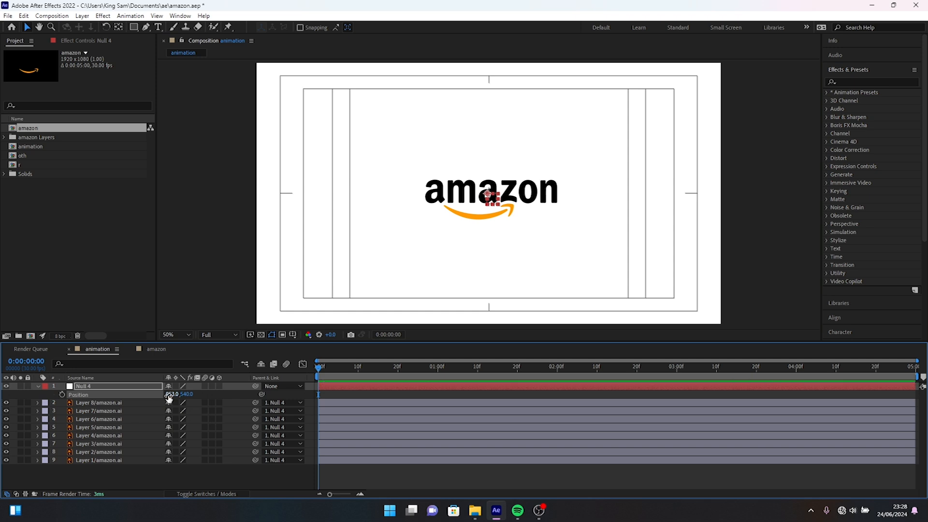
Delete the null object while keeping the logo layers.
click(114, 388)
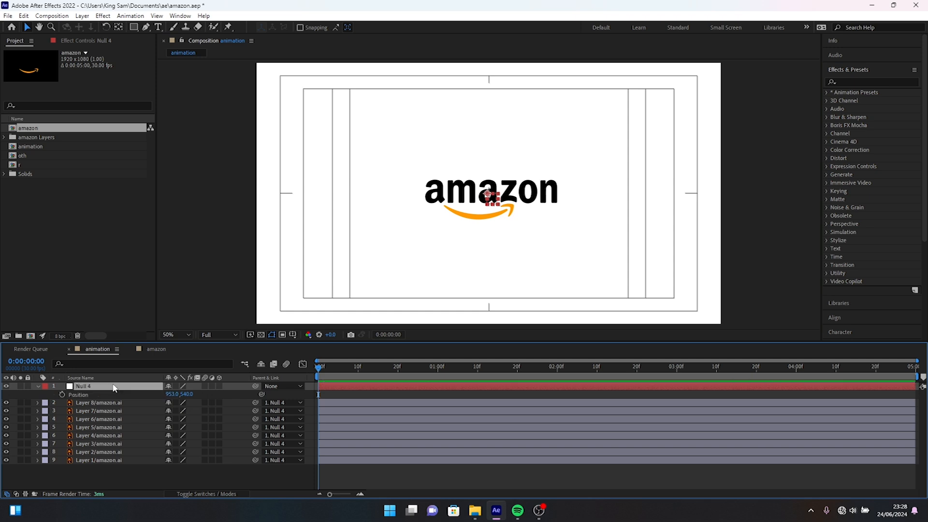
key(Delete)
key(ctrl+a)
click(121, 469)
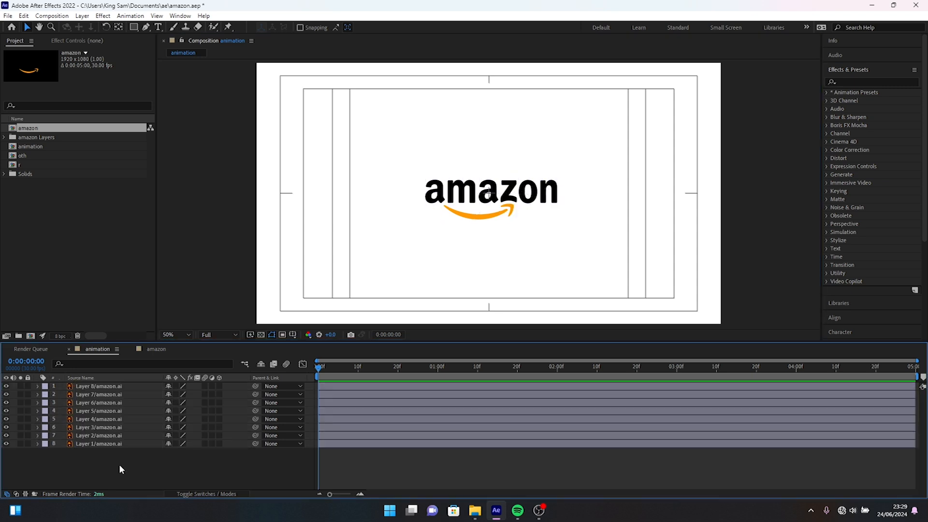
Create shapes from the vector layers for all eight amazon.ai layers.
drag(115, 456, 108, 385)
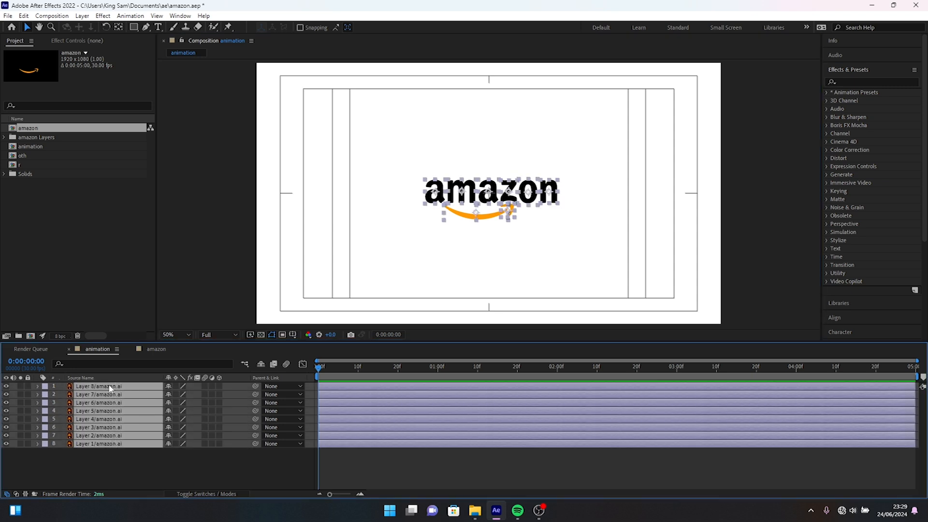
right_click(139, 392)
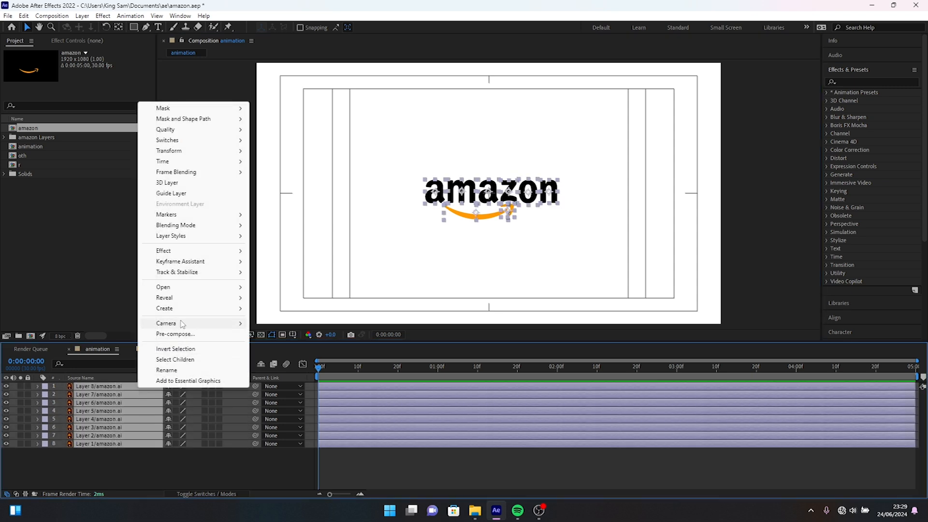
mouse_move(179, 310)
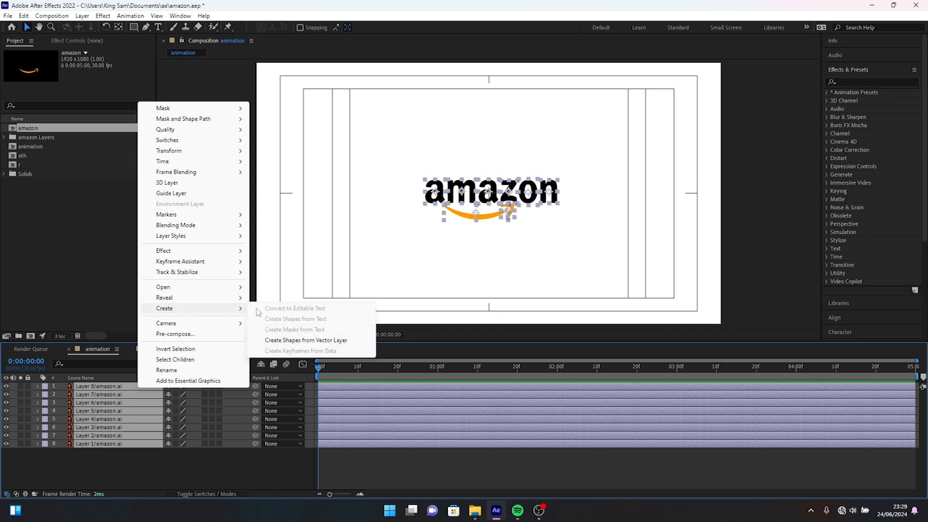
click(288, 340)
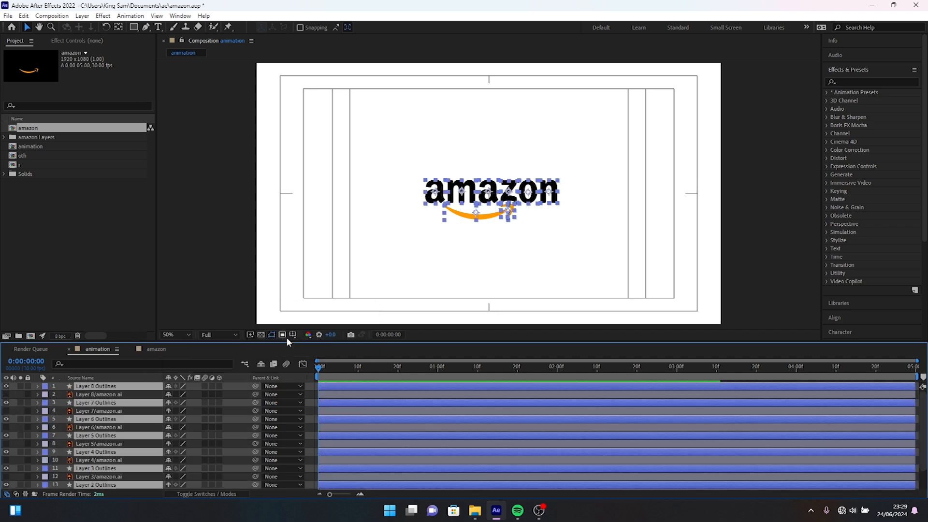
Move the outline layers above the amazon.ai layers and delete all eight original amazon.ai layers.
drag(123, 404, 119, 393)
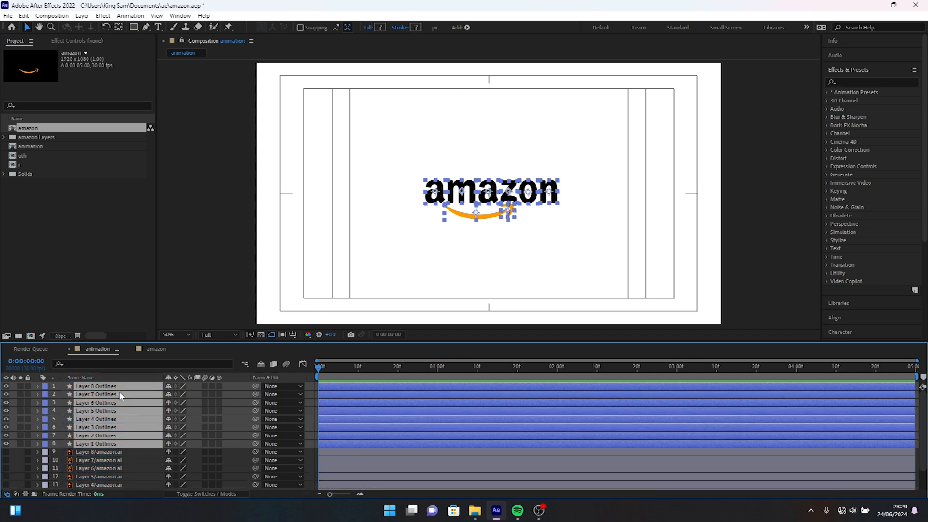
click(116, 452)
scroll(116, 453, down, 1)
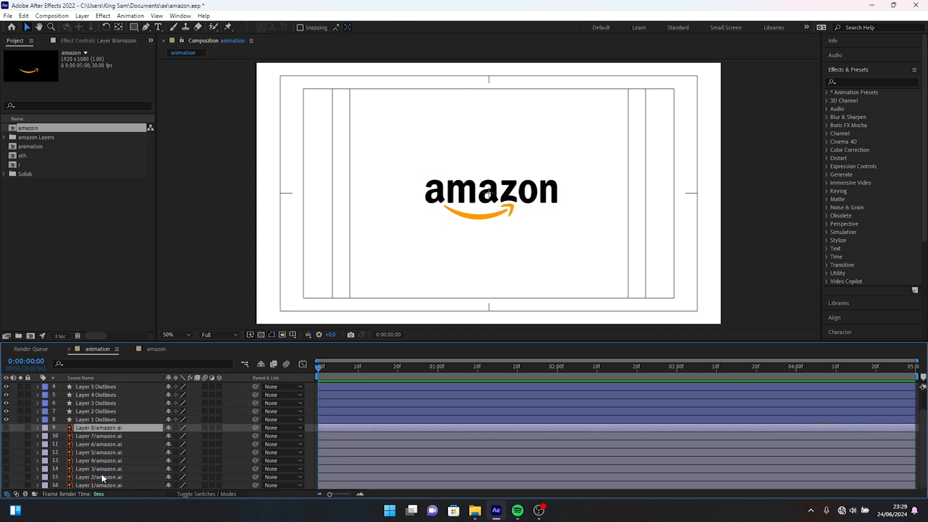
shift+click(100, 485)
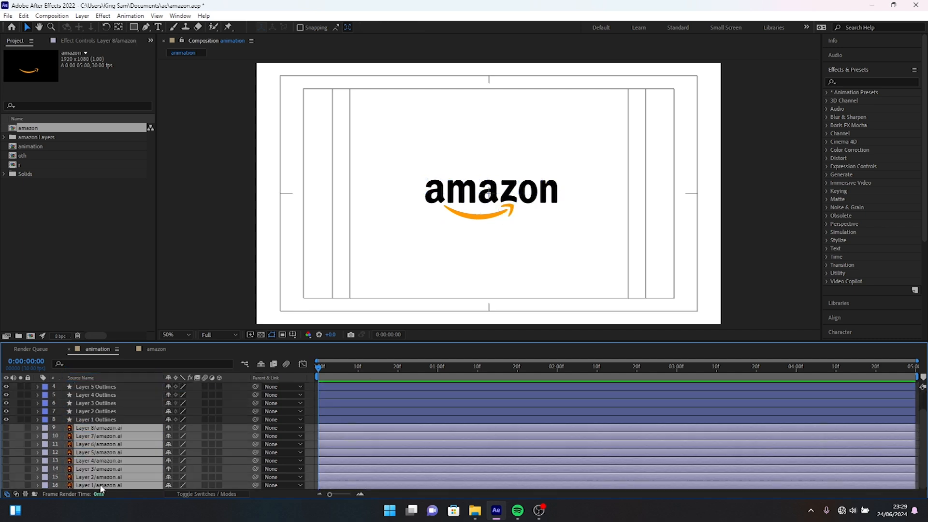
key(Delete)
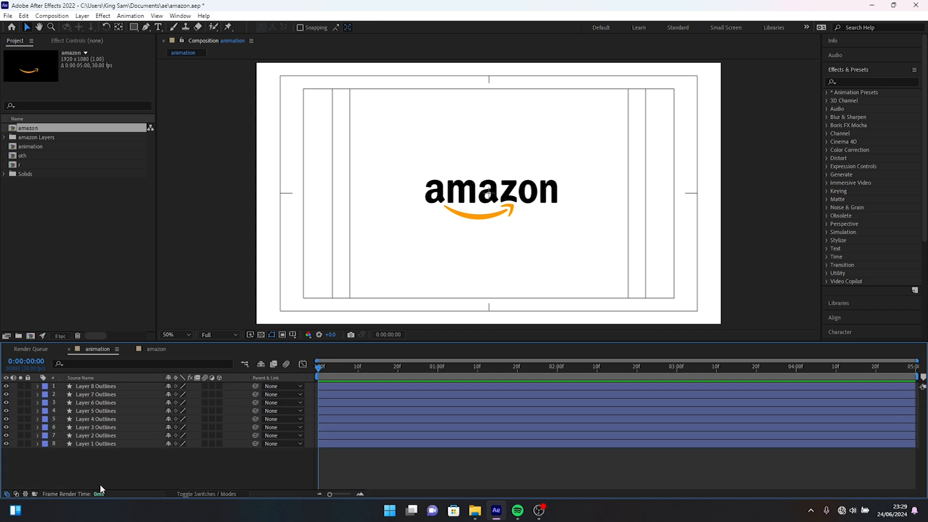
Rename Layer 1 Outlines to "a" and Layer 2 Outlines to "m".
click(105, 444)
right_click(104, 445)
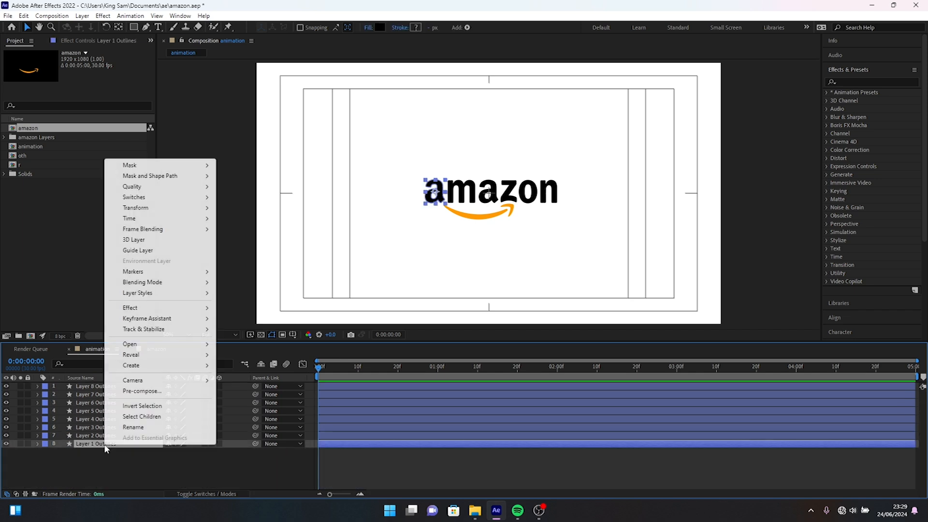
click(149, 426)
text(a)
key(Return)
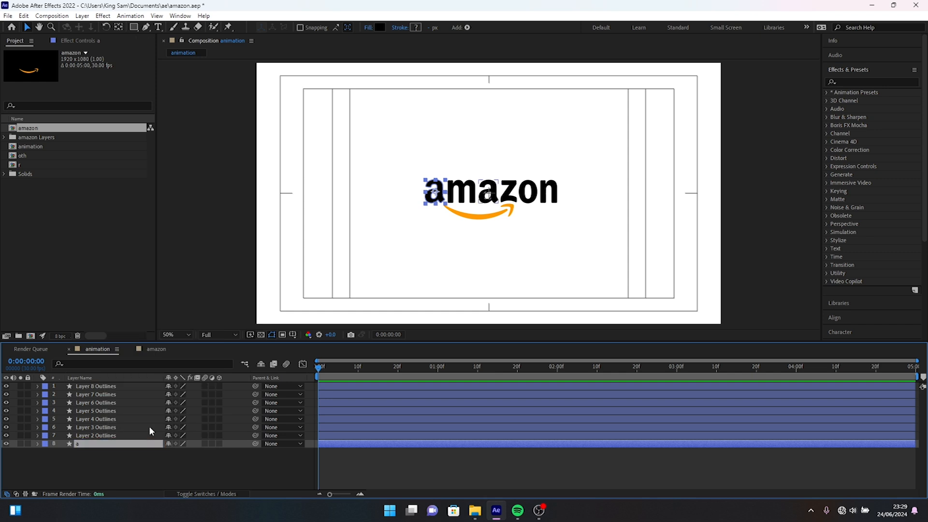
click(115, 436)
right_click(114, 436)
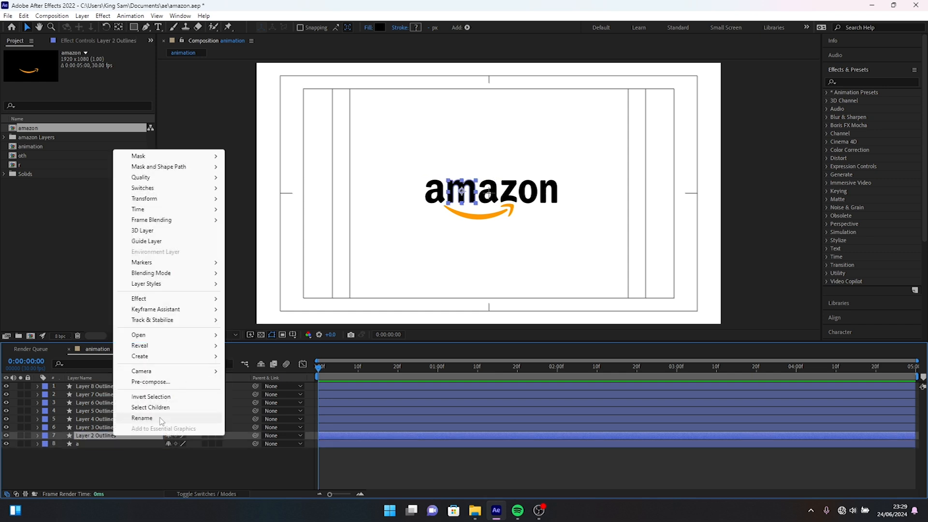
click(179, 418)
text(m)
key(Return)
Rename Layer 3 Outlines to "a" and Layer 4 Outlines to "z".
click(88, 427)
right_click(88, 427)
click(116, 411)
text(a)
right_click(107, 419)
click(116, 403)
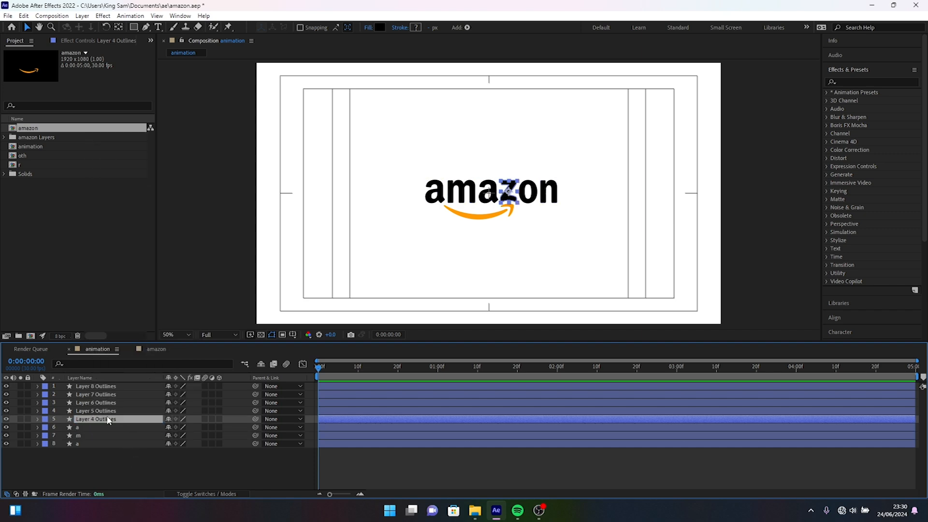
text(z)
Rename Layer 5 Outlines to "0" and Layer 6 Outlines to "n".
right_click(107, 411)
click(116, 395)
text(o)
right_click(111, 402)
click(116, 386)
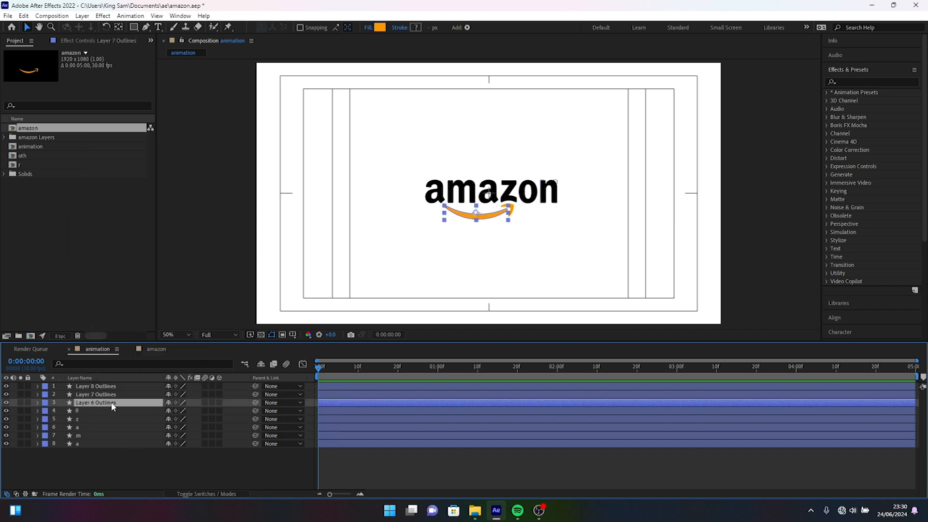
text(n)
Rename the Layer 8 Outlines layer to "head".
click(87, 395)
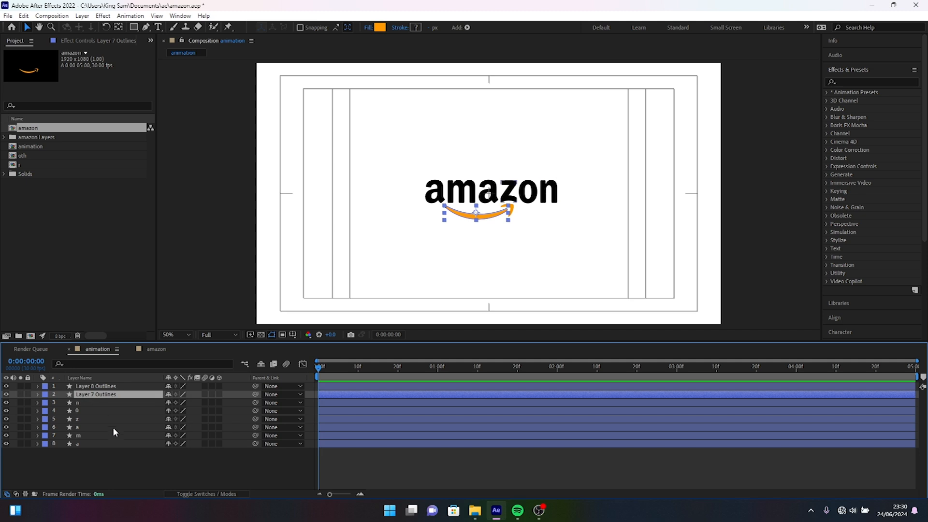
click(104, 473)
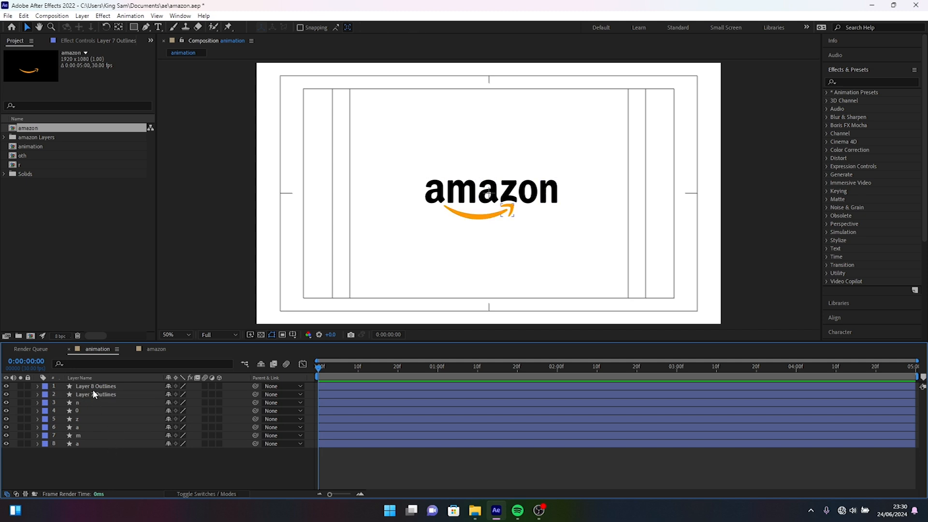
click(92, 390)
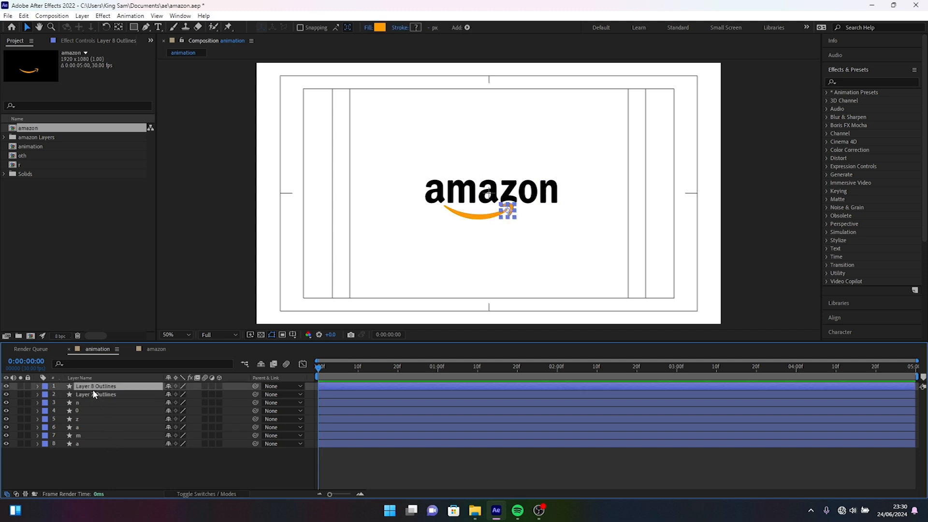
right_click(92, 390)
click(130, 375)
text(heag)
key(BackSpace)
text(d)
Rename the Layer 7 Outlines layer to "body" and deselect it.
click(111, 395)
right_click(108, 396)
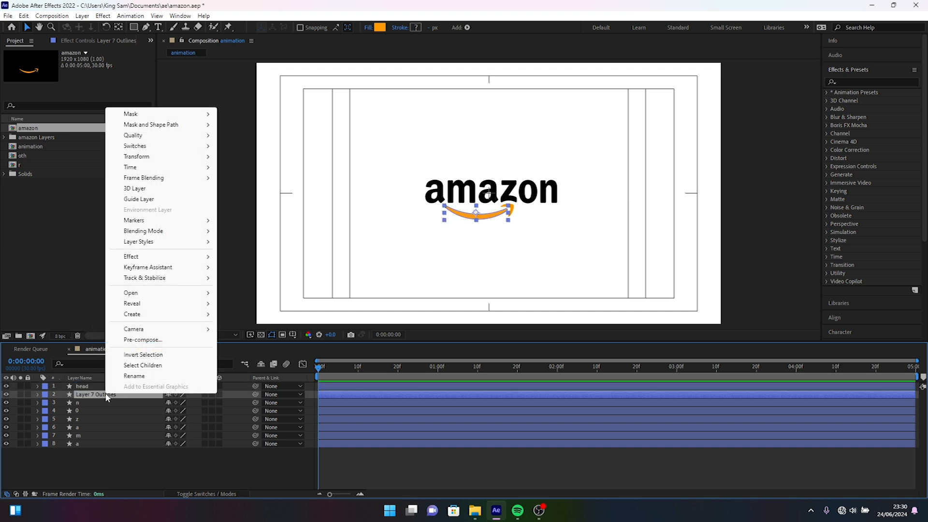
click(141, 376)
text(bo)
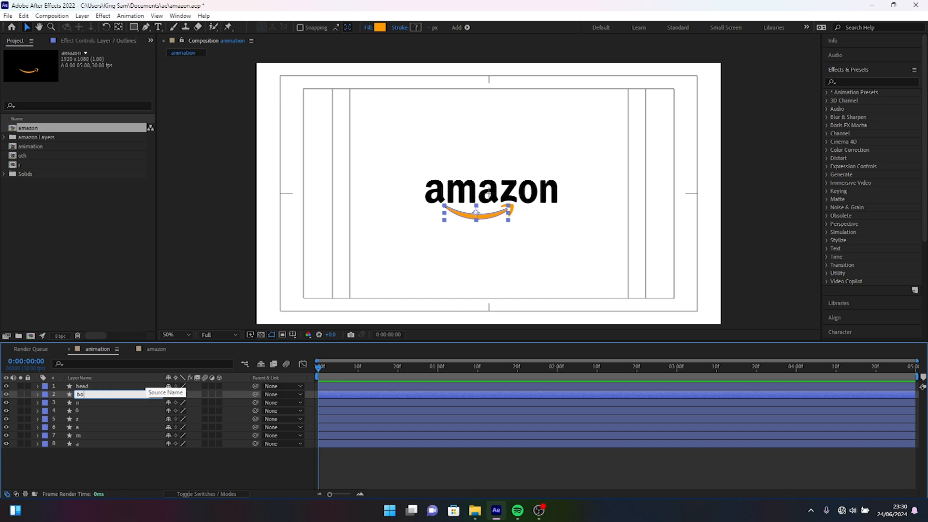
text(dy)
key(Return)
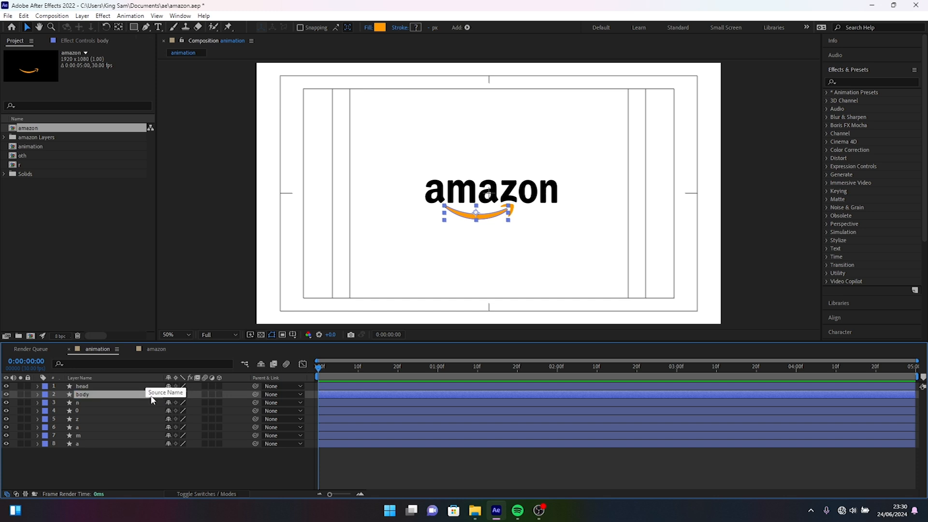
click(174, 461)
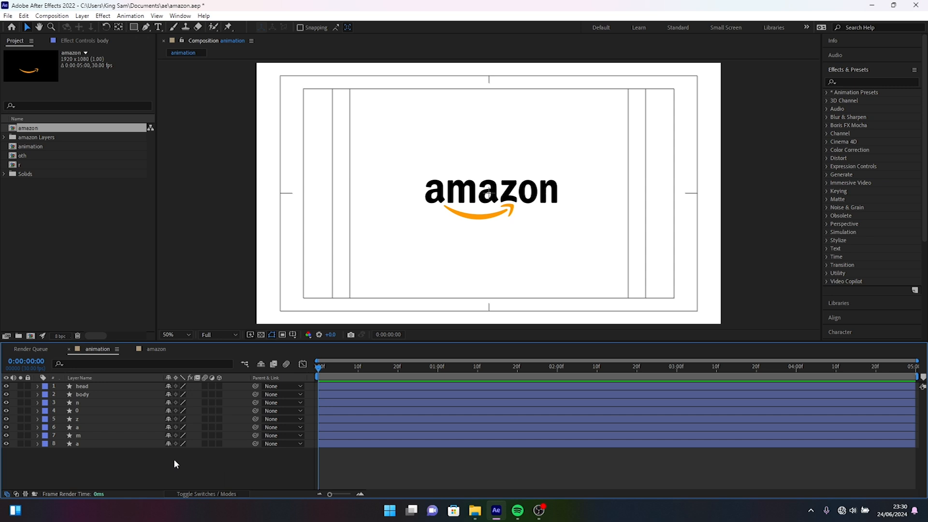
Solo the bottommost "a" layer and add a Position keyframe to it at 1 second.
click(20, 443)
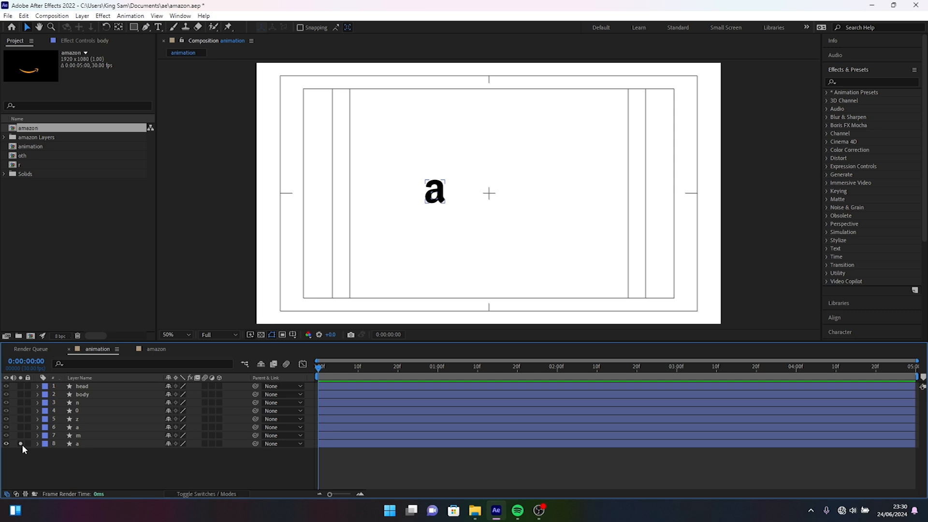
click(436, 366)
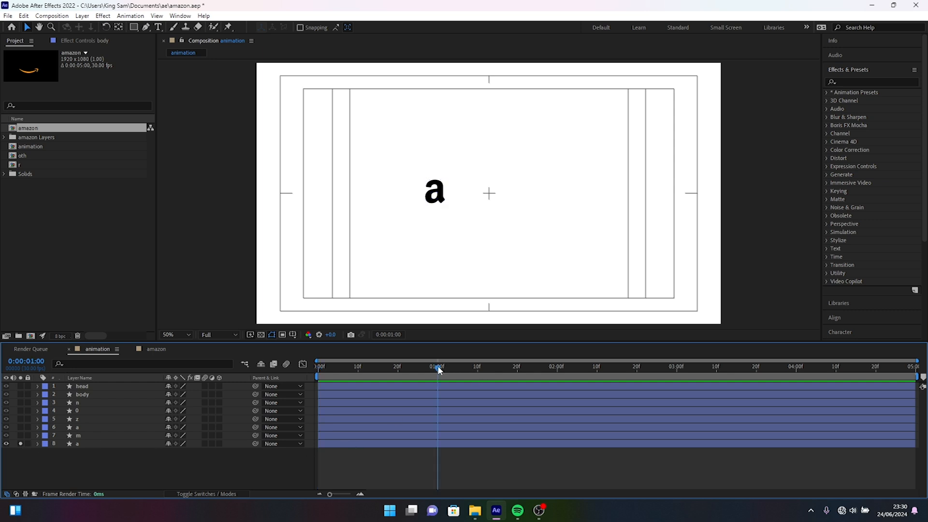
click(92, 443)
key(p)
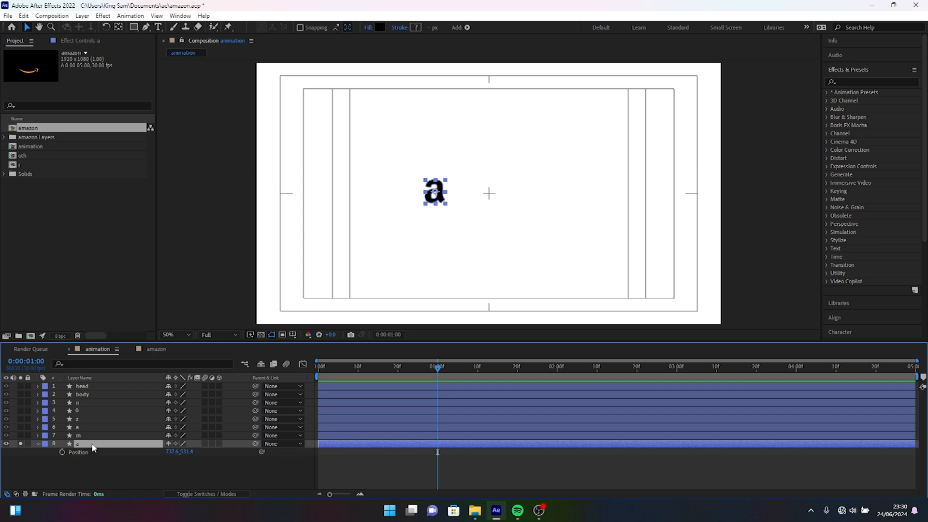
click(61, 452)
Centre the bottommost "a" horizontally at the first frame by setting its X position to 959.6.
key(Home)
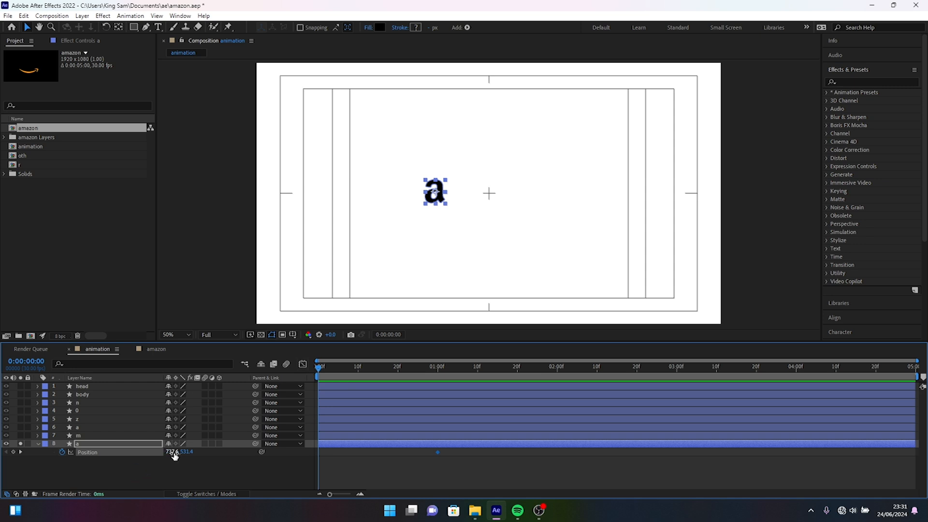
drag(173, 451, 272, 445)
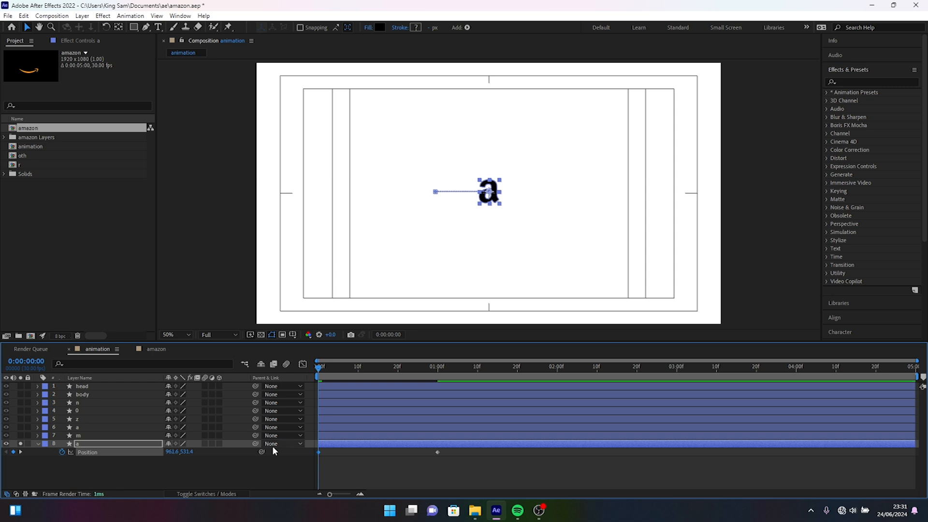
key(slash)
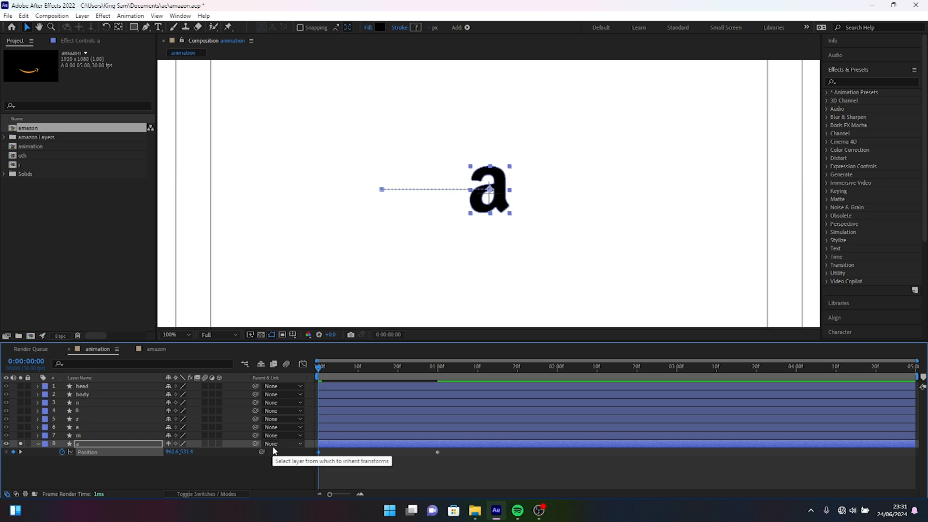
drag(176, 455, 175, 456)
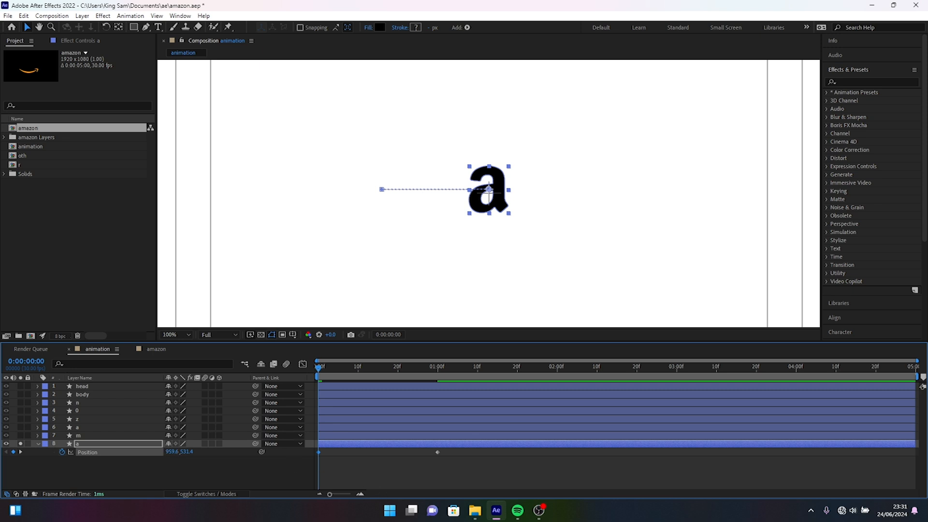
Add a Scale keyframe to the bottommost "a" at frame 16 and set its scale to 0% at the first frame.
key(shift+s)
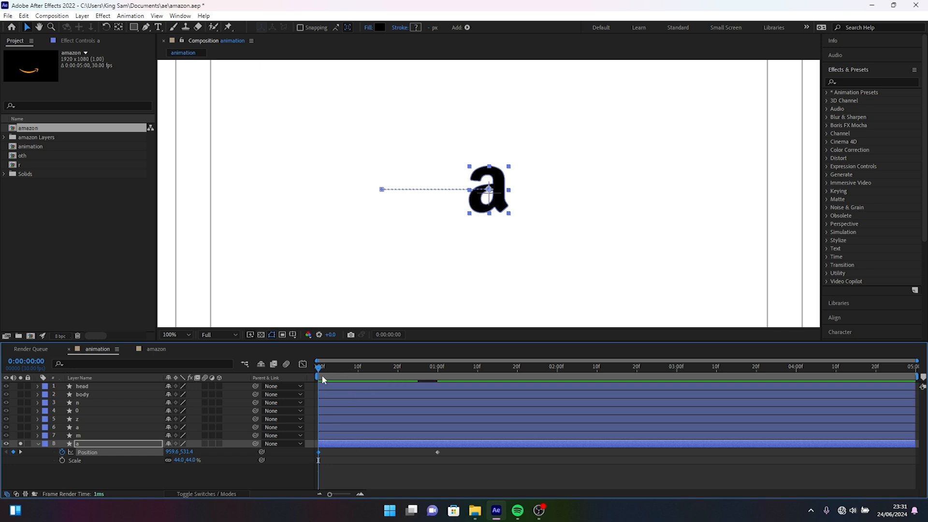
click(382, 366)
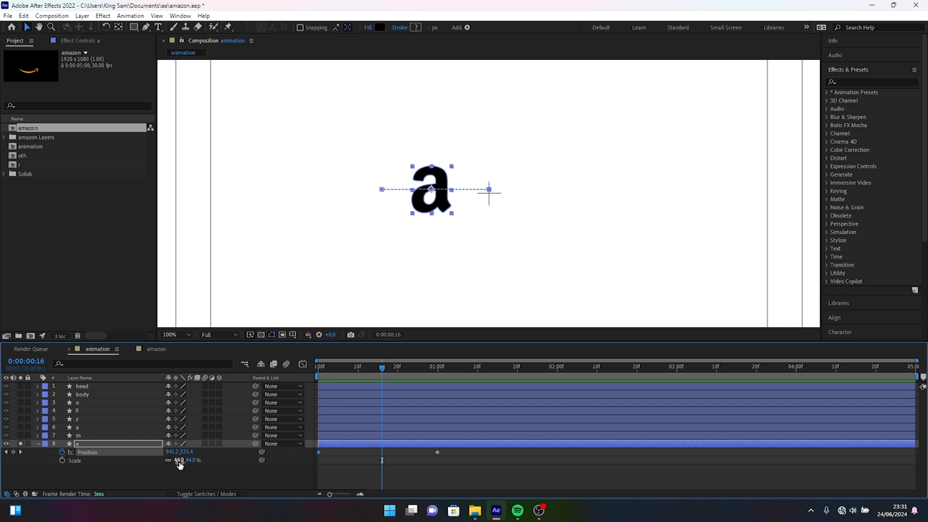
click(62, 460)
drag(382, 366, 308, 363)
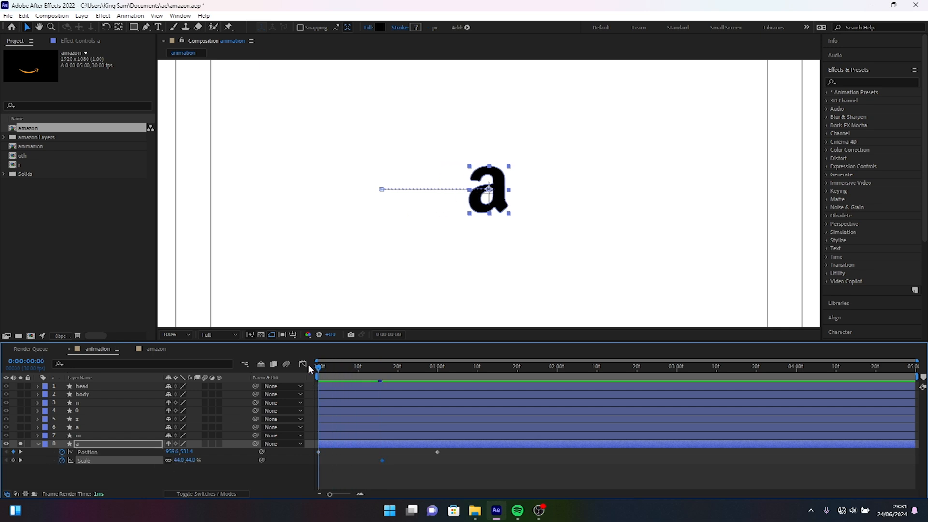
click(178, 459)
text(0)
key(Return)
Preview the animation and move the first Position keyframe of the "a" to about frame 17.
key(space)
drag(319, 452, 386, 456)
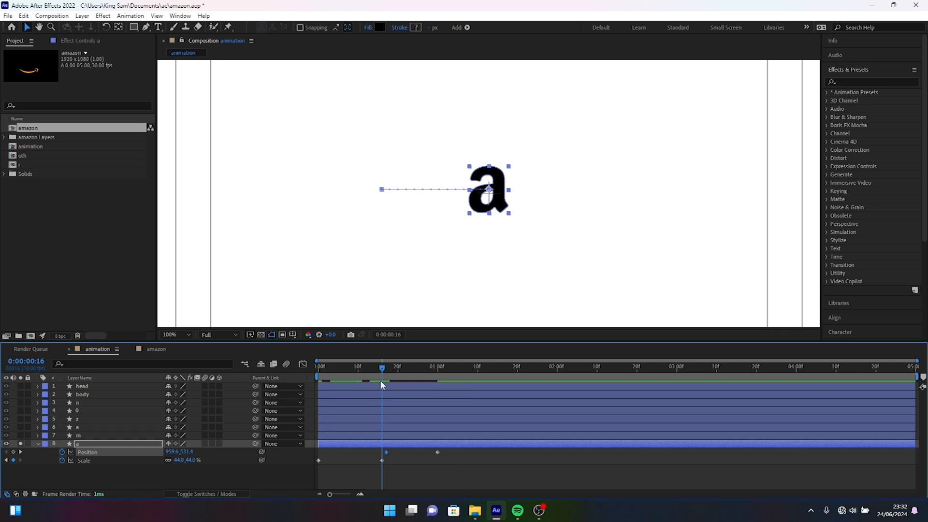
Copy the frame 16 Scale keyframe of the "a" to frame 12 and increase its scale there for an overshoot.
key(Page_Up)
key(Page_Up)
key(Page_Up)
key(Page_Up)
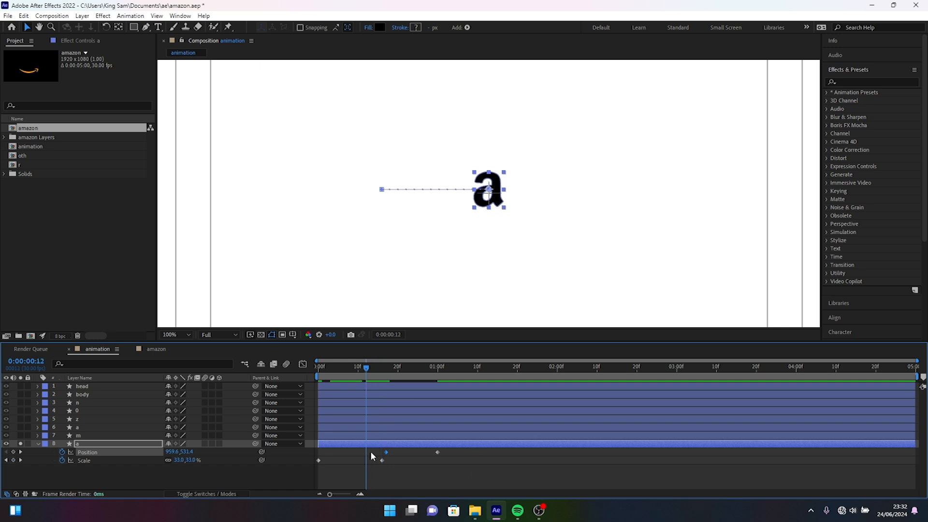
click(382, 460)
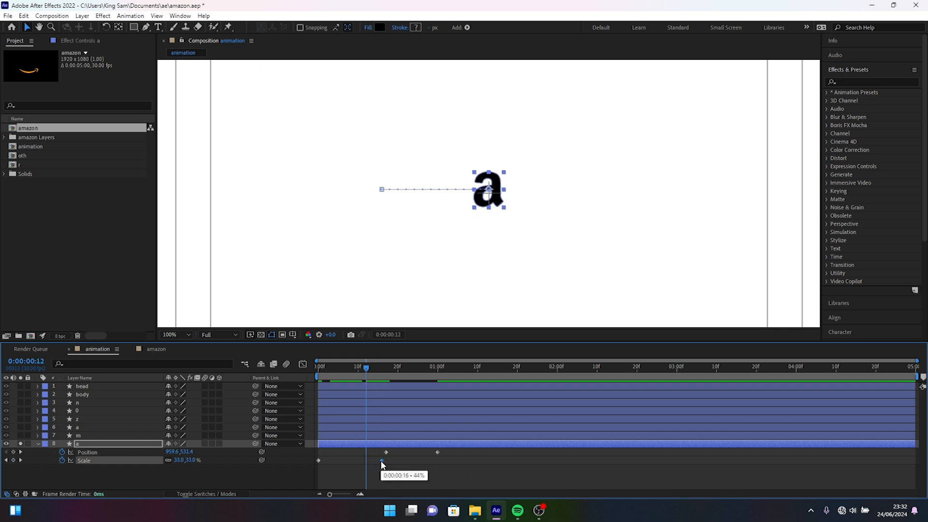
key(ctrl+c)
key(ctrl+v)
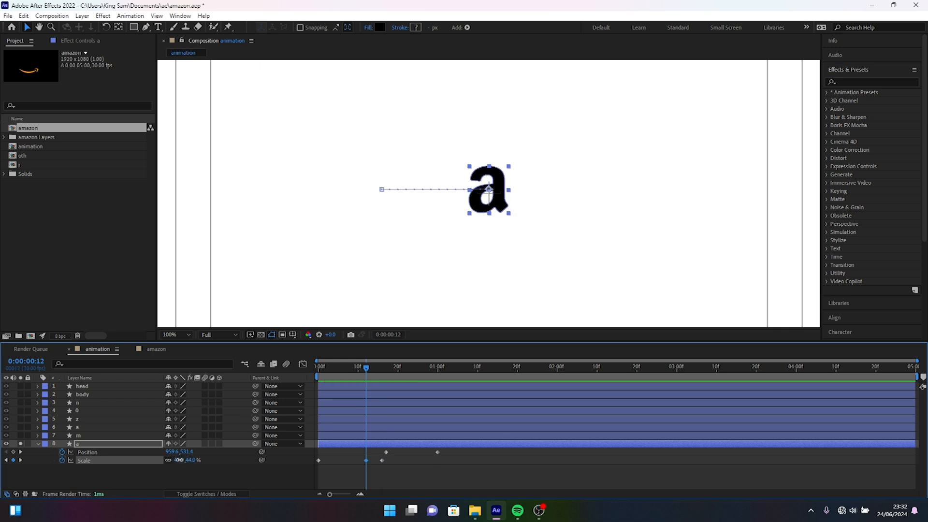
drag(180, 459, 186, 462)
Move the first Position keyframe of the "a" to about frame 22 and preview the animation.
key(Home)
drag(386, 452, 406, 457)
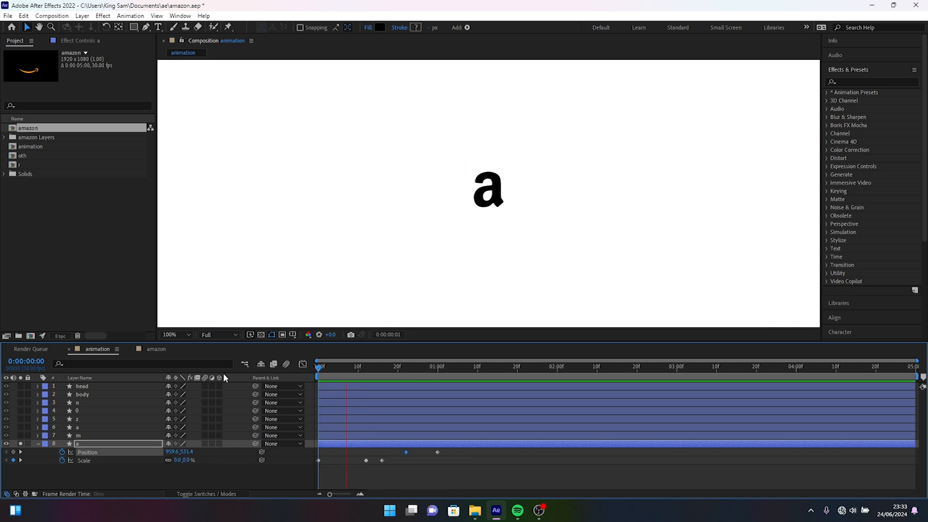
key(space)
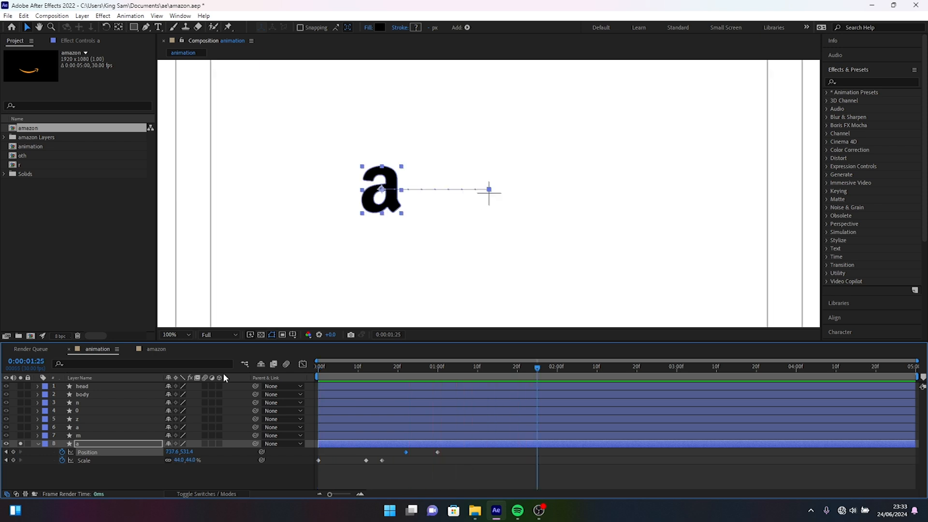
Keyframe the X position of the "a" at 983.6 on frame 19, preview the motion and deselect the layer.
click(326, 369)
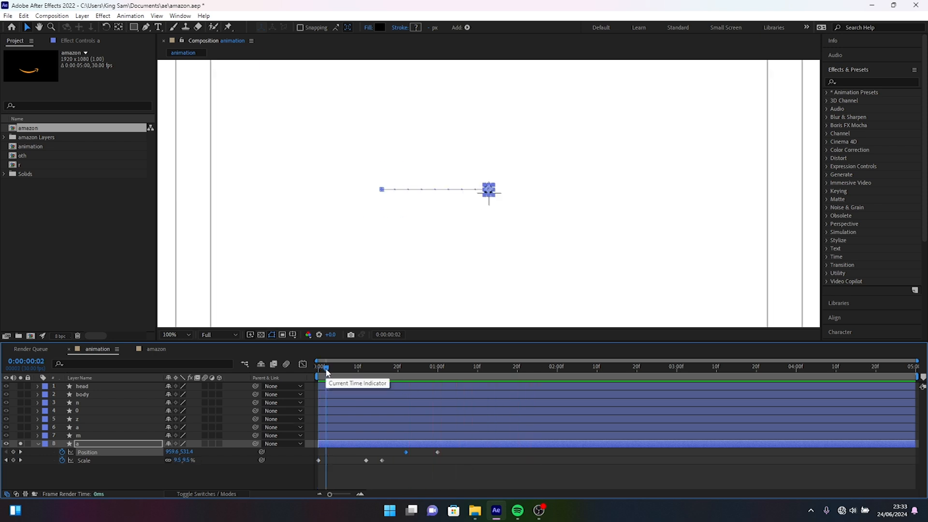
click(388, 369)
drag(388, 369, 396, 372)
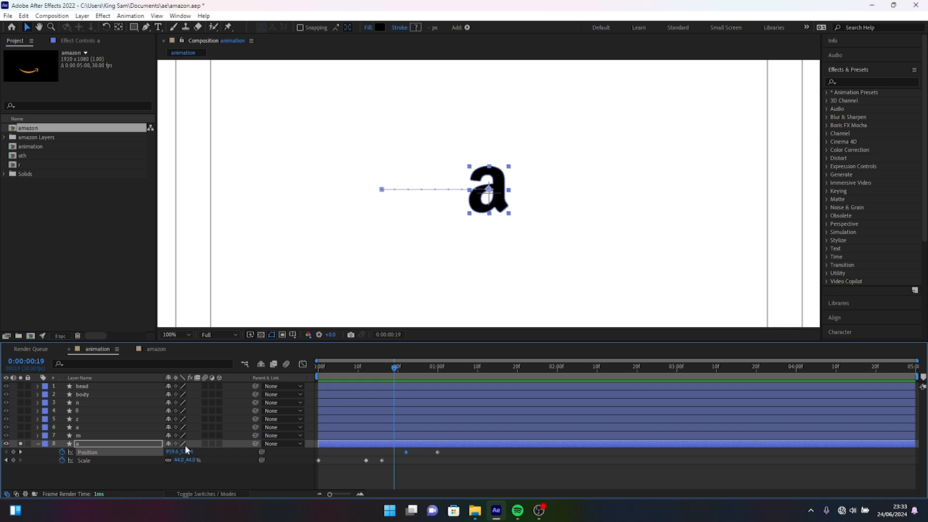
mouse_move(172, 451)
mouse_down()
mouse_move(187, 451)
mouse_move(179, 450)
mouse_up()
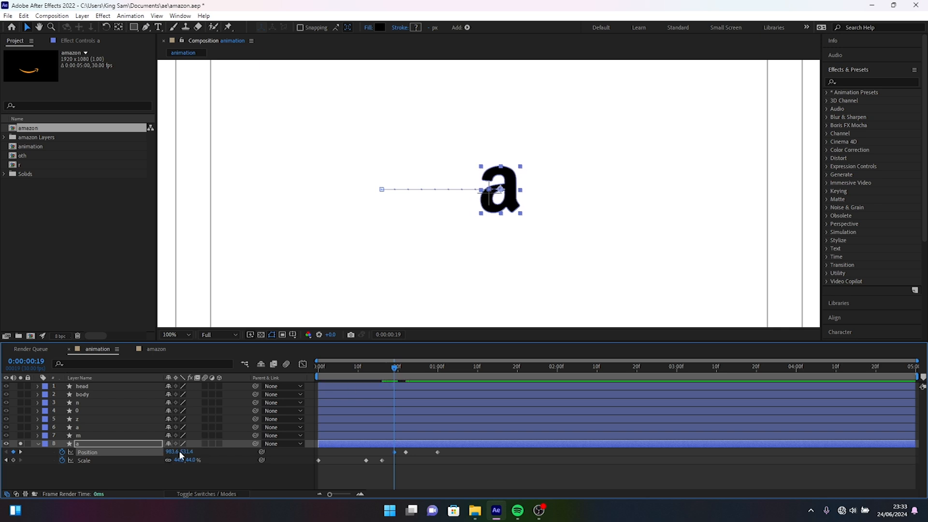
key(space)
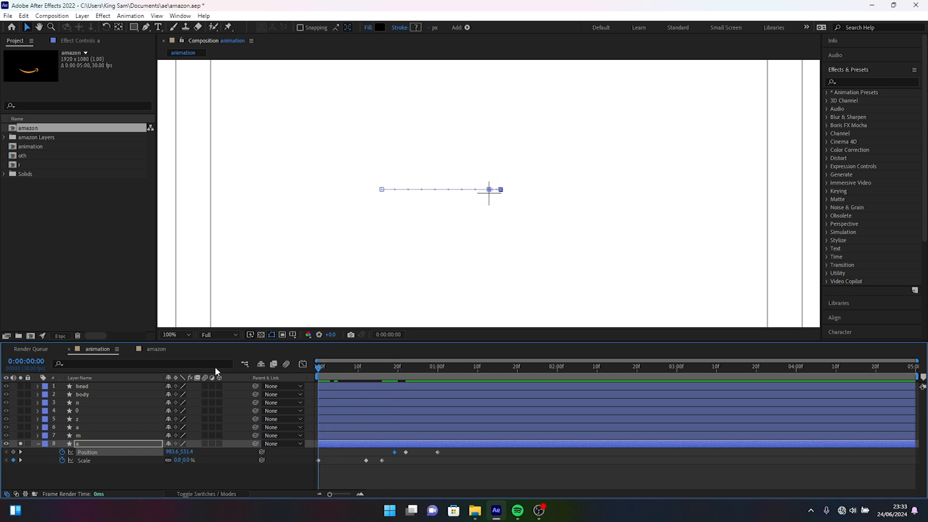
click(372, 476)
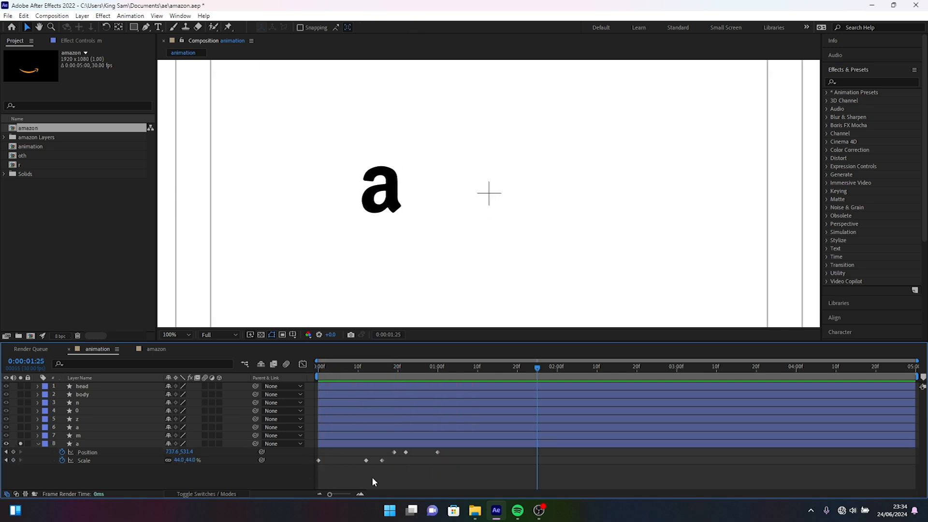
Switch the solo from the bottommost "a" layer to the "m" layer and leave no layer selected.
click(21, 436)
click(17, 444)
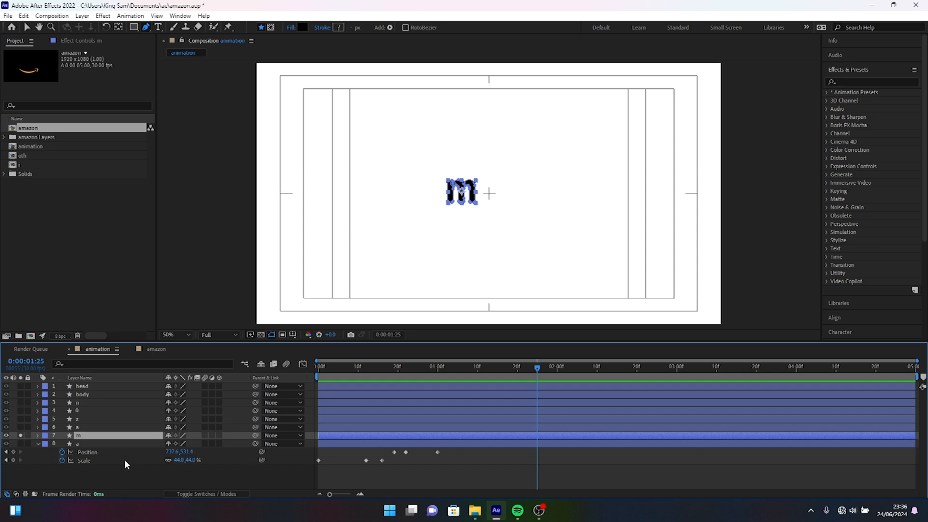
click(108, 478)
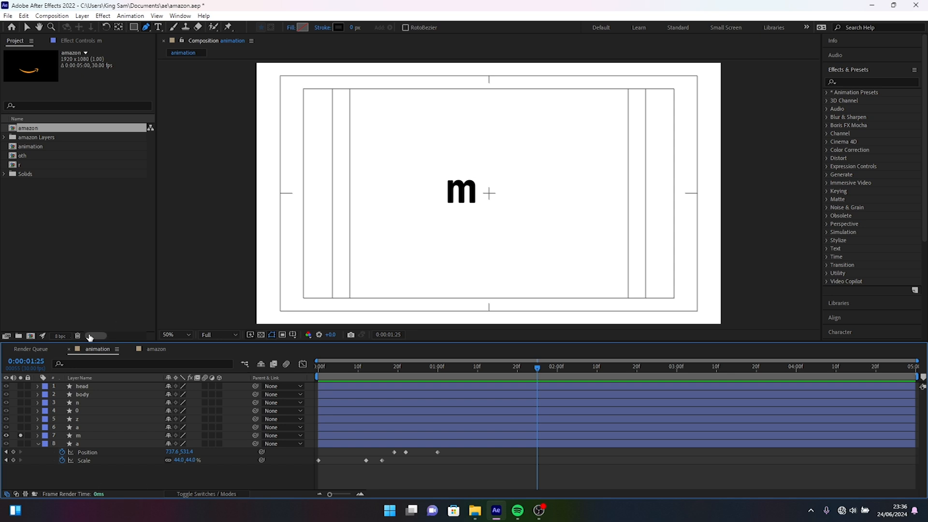
Set up the Pen tool with fill None and a stroke width of 25 px.
click(145, 28)
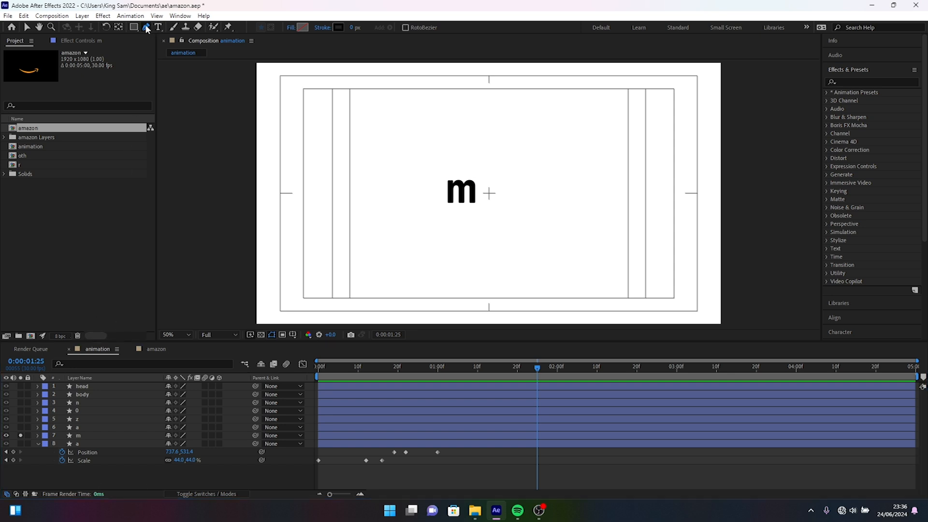
click(291, 27)
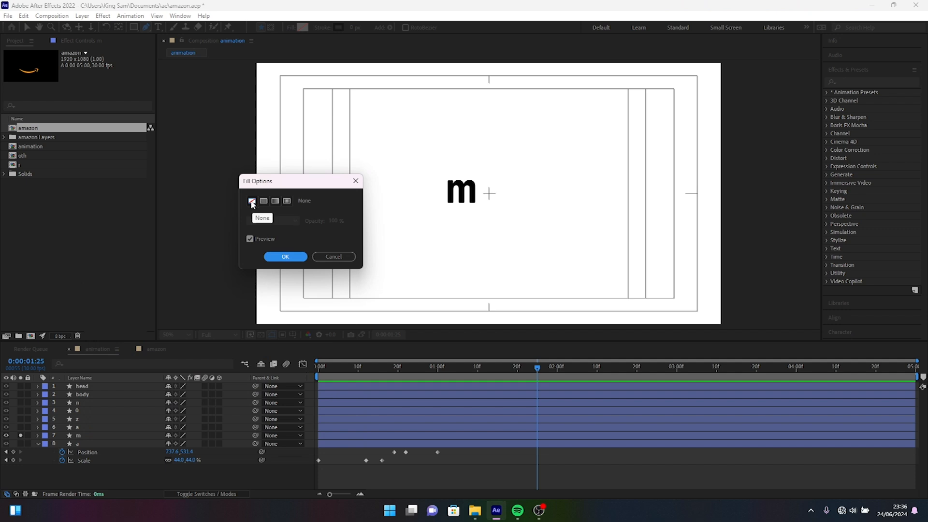
click(285, 256)
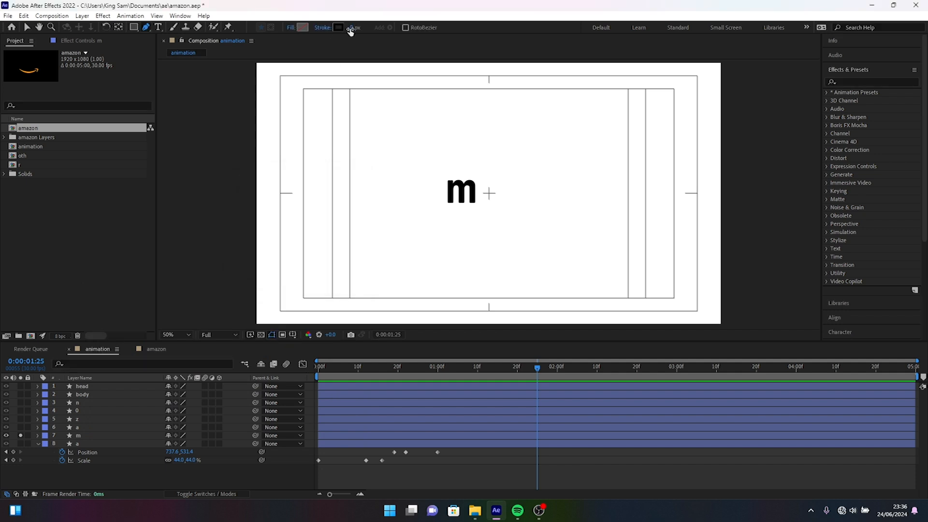
click(351, 28)
text(25)
key(Return)
Trace the "m" with an open Pen path down the first stem and over both arches to below the last stem, with a 27 px stroke.
key(period)
key(period)
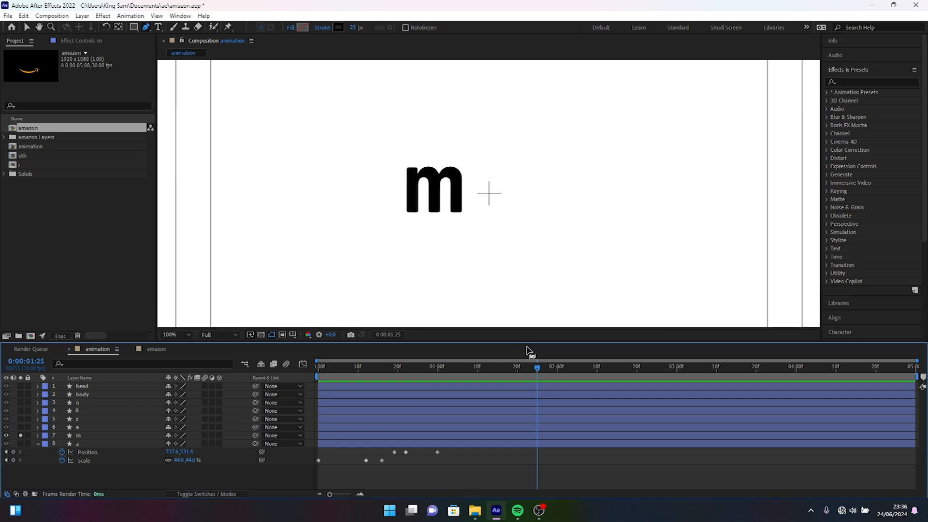
key(F2)
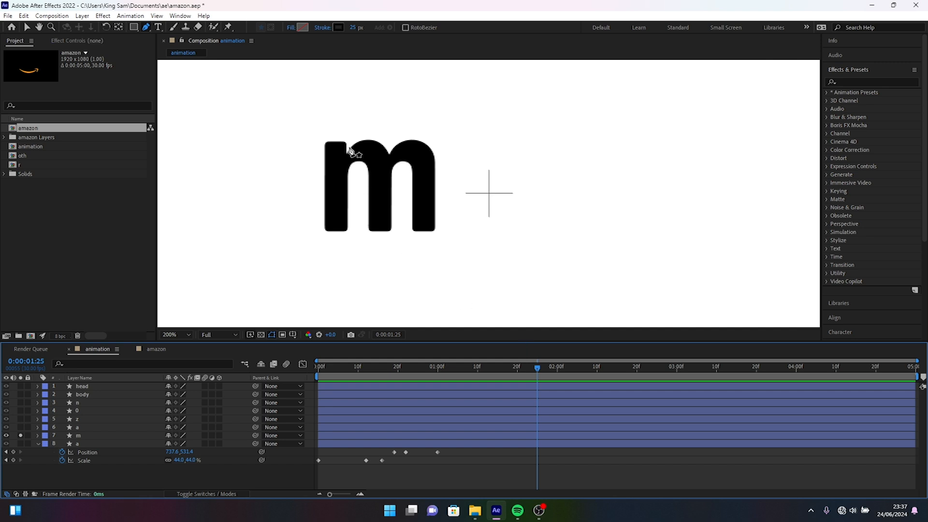
click(337, 127)
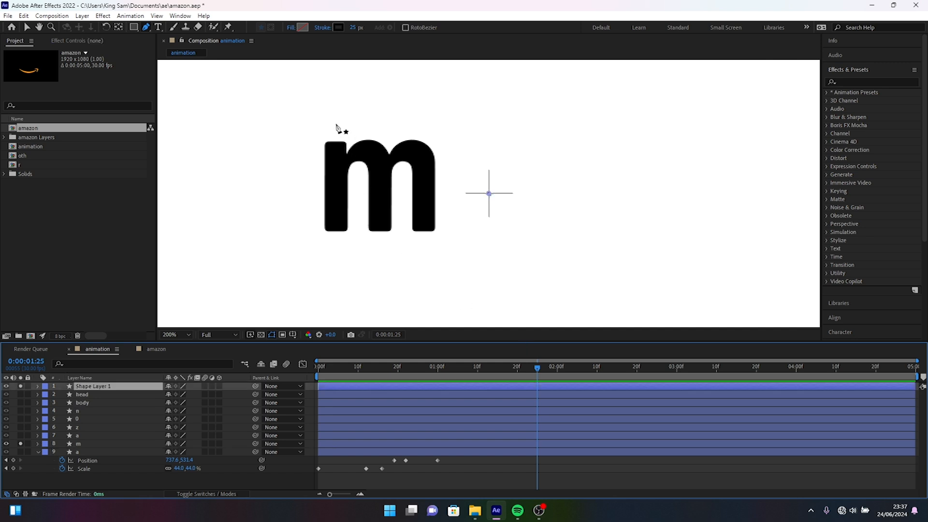
click(339, 243)
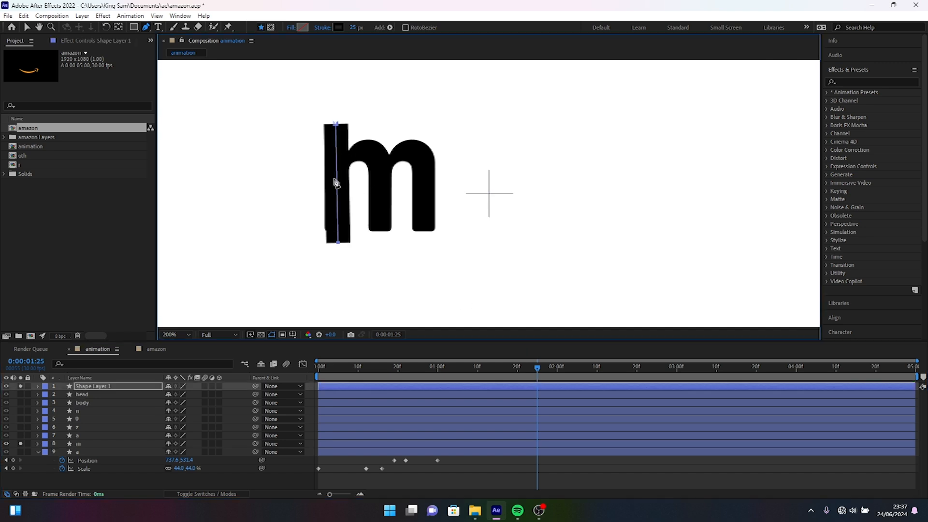
click(305, 185)
mouse_move(383, 169)
mouse_down()
mouse_move(385, 214)
mouse_move(369, 234)
mouse_move(391, 233)
mouse_move(375, 257)
mouse_move(391, 233)
mouse_move(384, 181)
mouse_move(427, 173)
mouse_move(434, 219)
mouse_up()
click(380, 240)
click(361, 196)
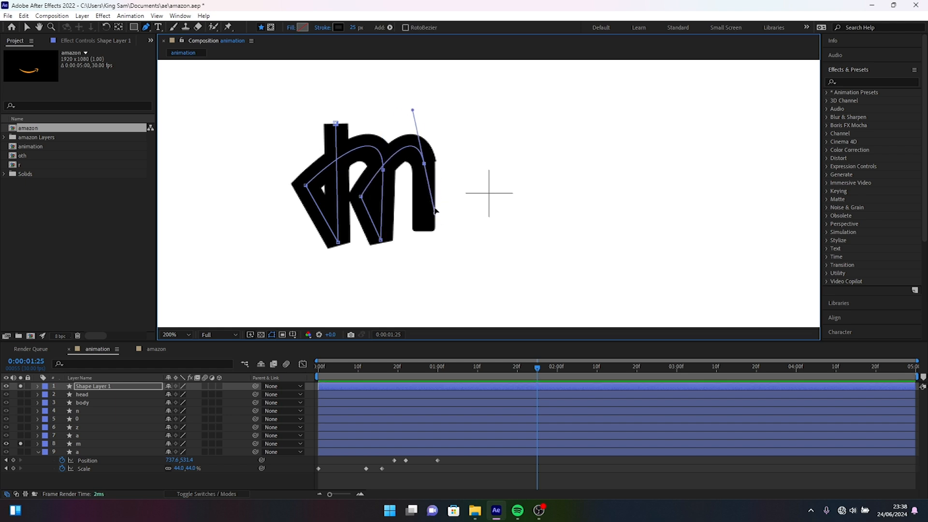
click(420, 241)
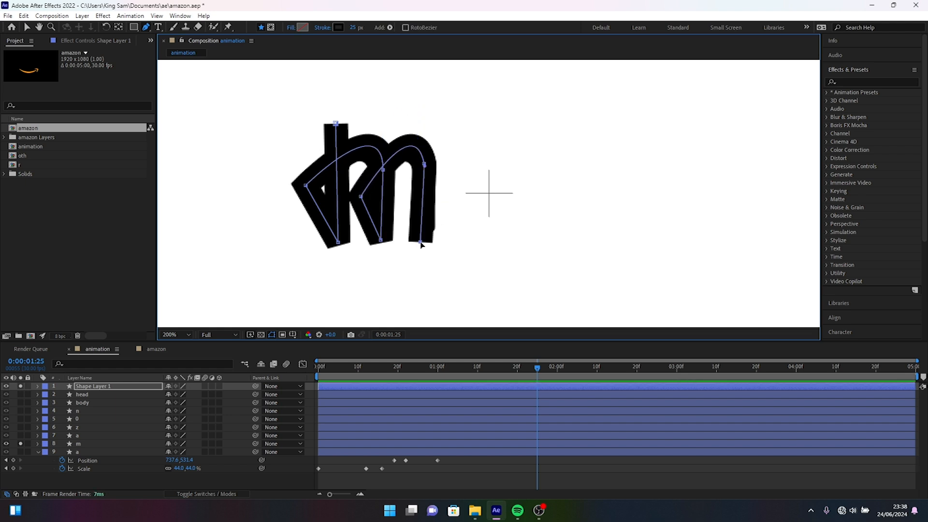
drag(420, 242, 422, 241)
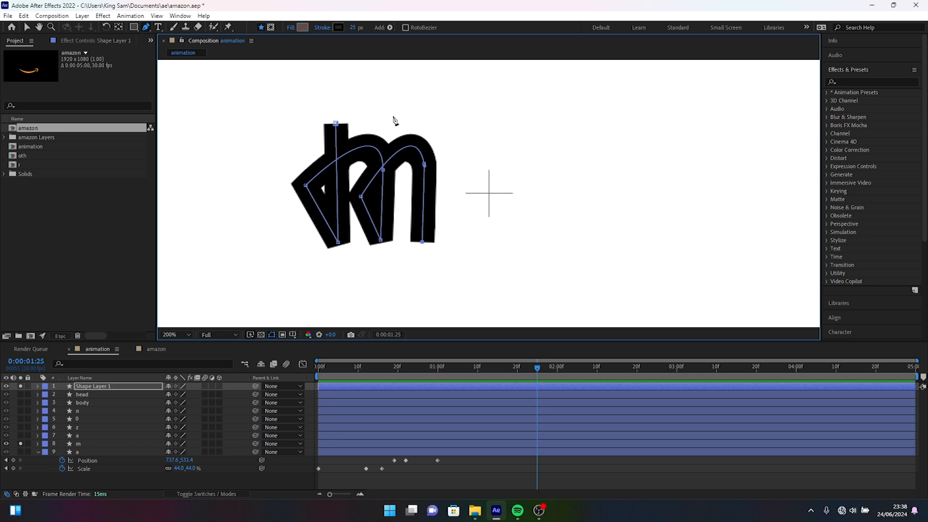
click(352, 27)
text(27)
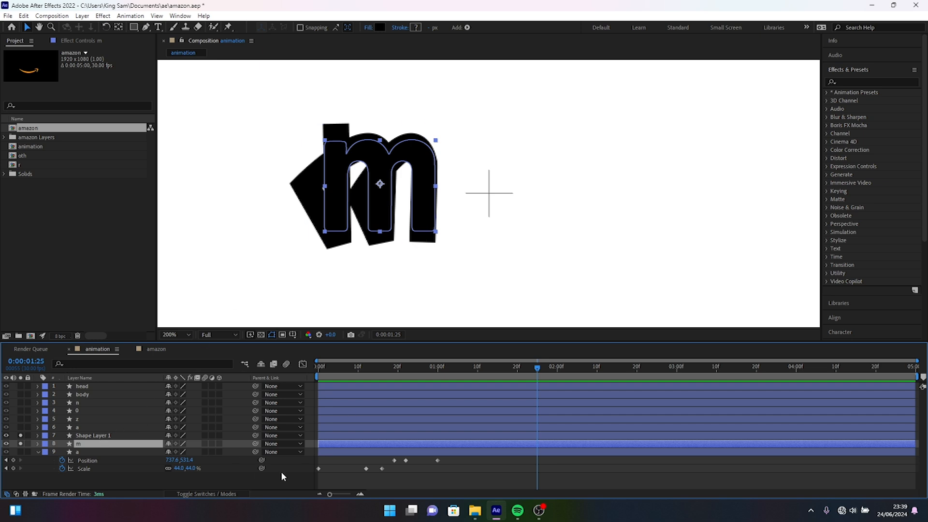
Show the layer modes and set the "m" layer's track matte to Alpha Matte "Shape Layer 1".
key(F4)
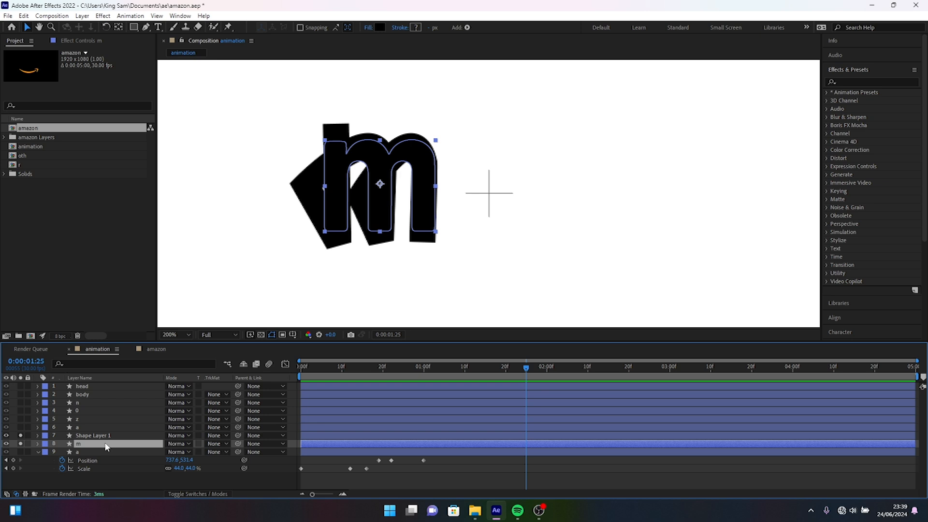
click(214, 445)
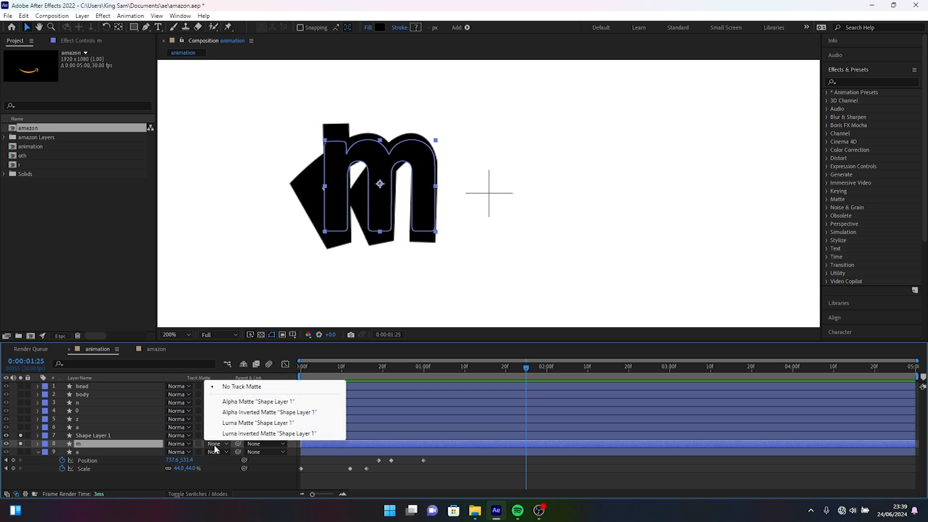
click(246, 401)
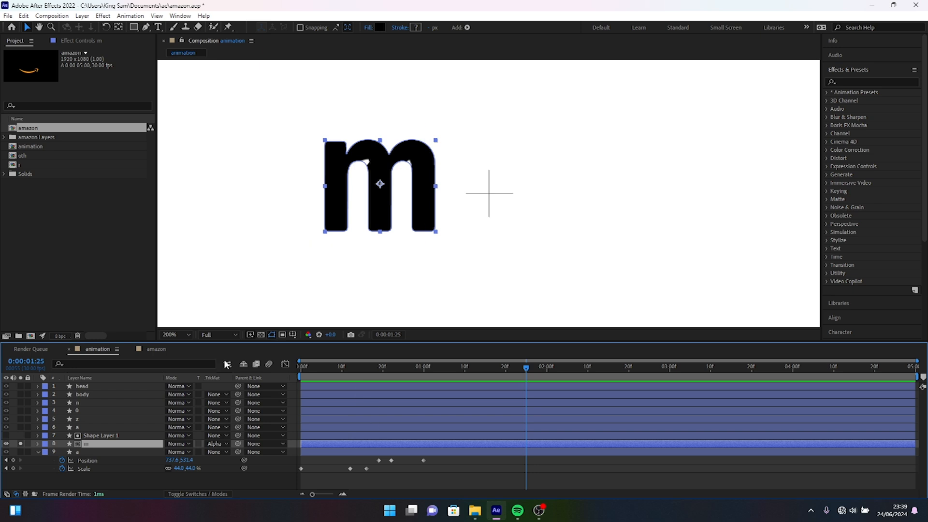
Adjust the traced path's points at the ends of both arches slightly downward to fit the "m", undoing the last nudge.
click(103, 436)
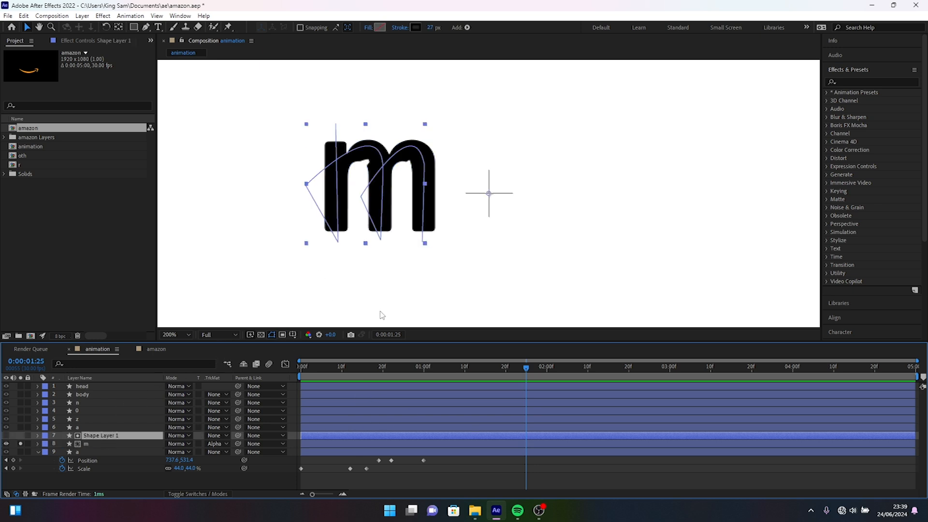
click(124, 478)
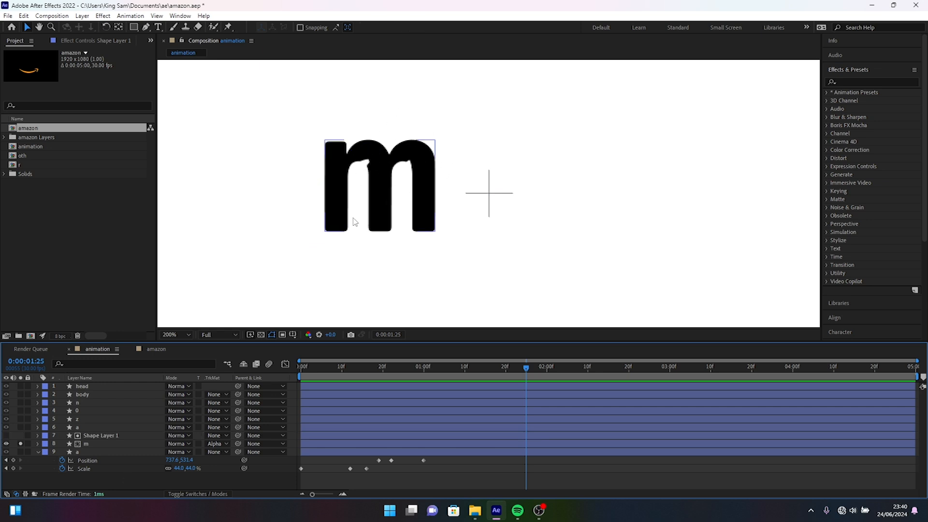
click(109, 435)
key(g)
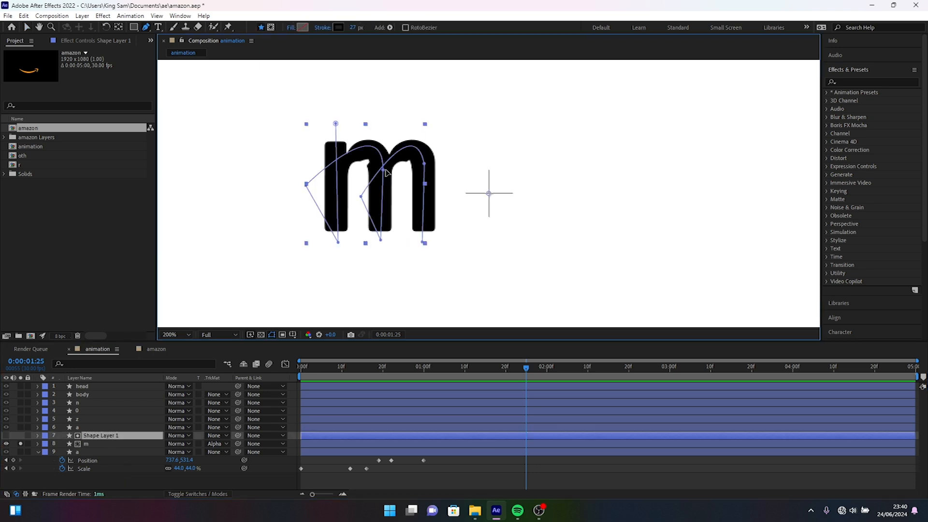
click(381, 171)
drag(381, 171, 380, 178)
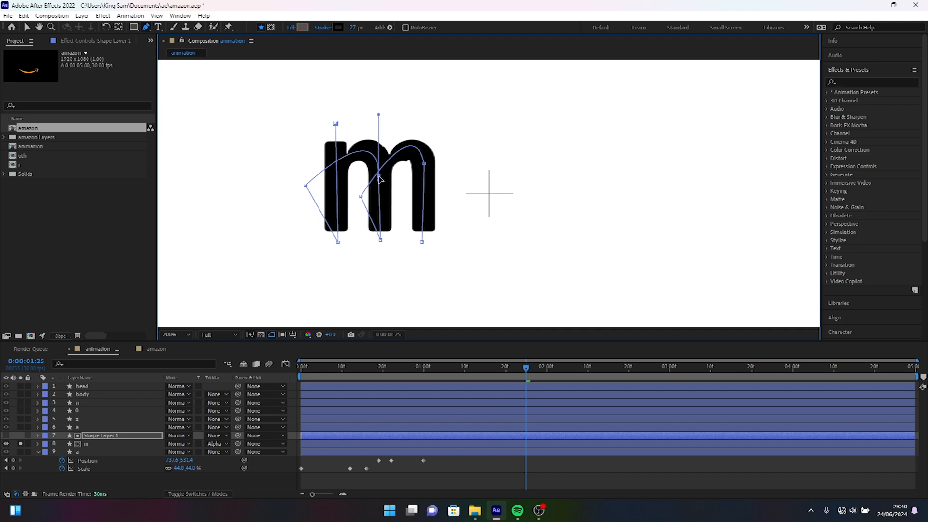
click(425, 168)
drag(424, 171, 425, 172)
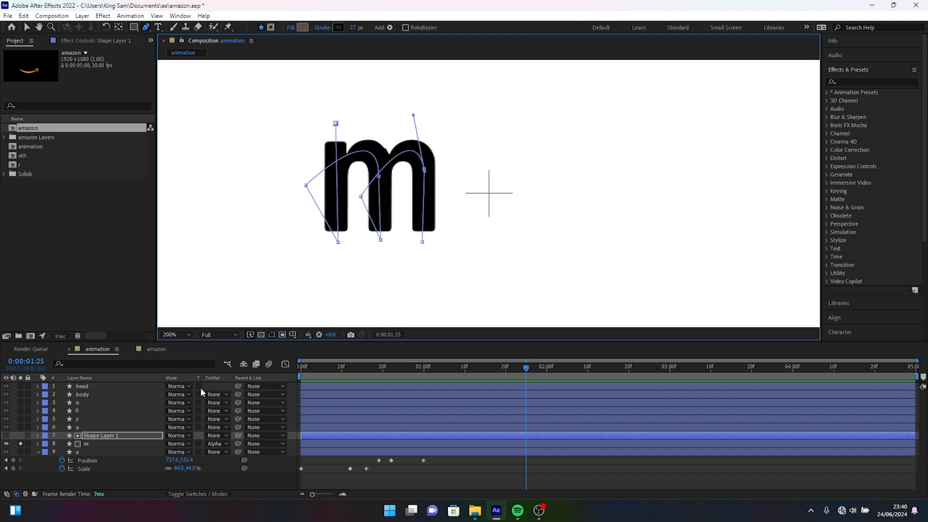
key(ctrl+z)
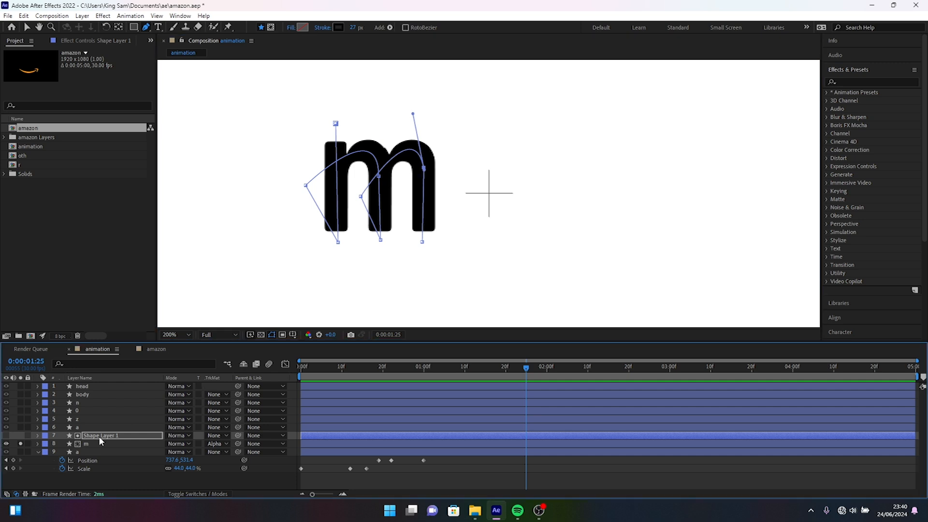
Add Trim Paths to the contents of Shape Layer 1.
click(38, 435)
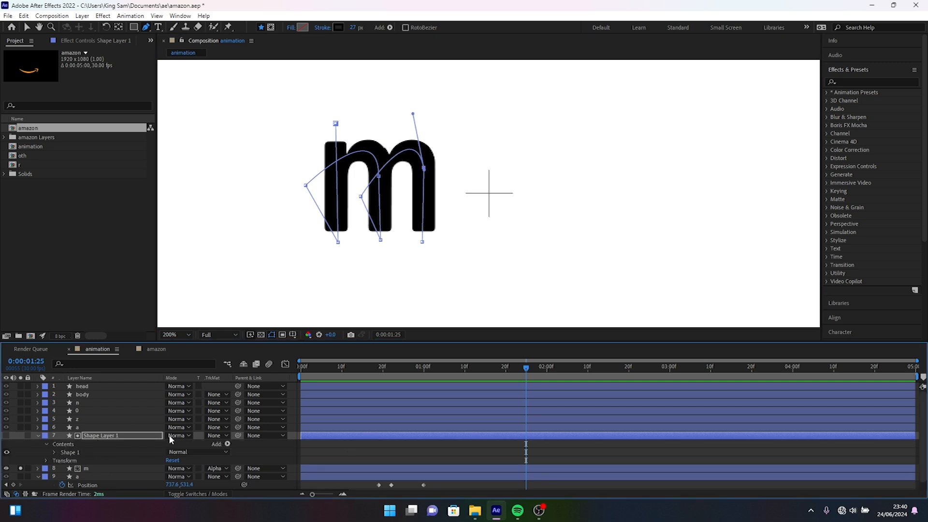
click(224, 444)
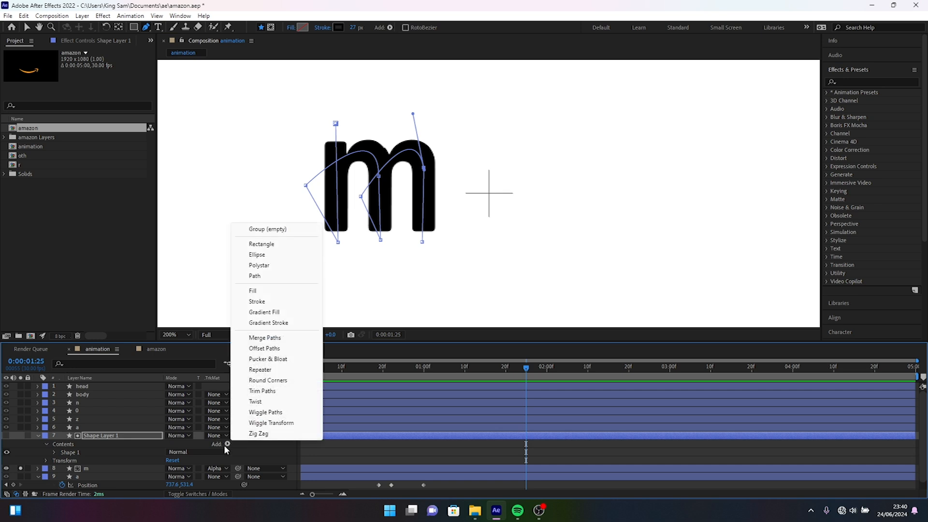
click(268, 391)
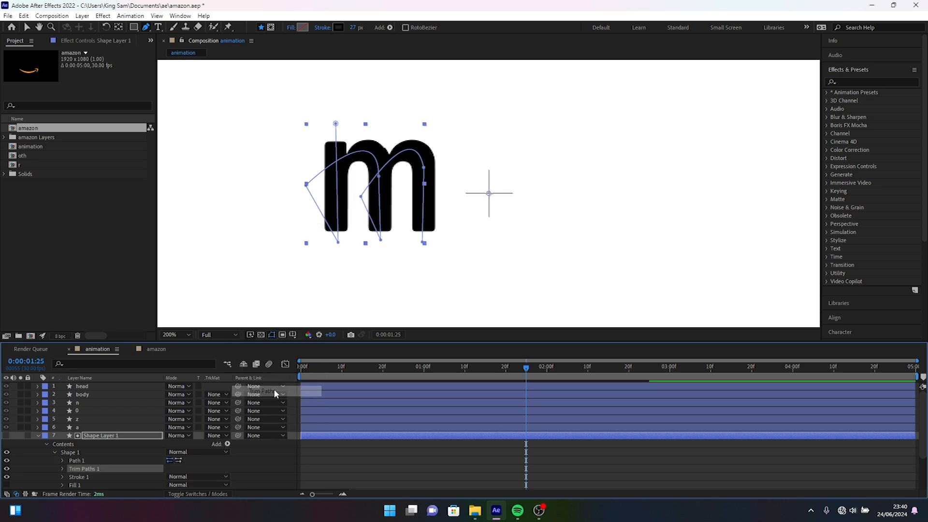
Keyframe the Trim Paths End of Shape Layer 1 at 100% on 0:00:01:00 and 0% on frame 20.
click(61, 468)
click(424, 369)
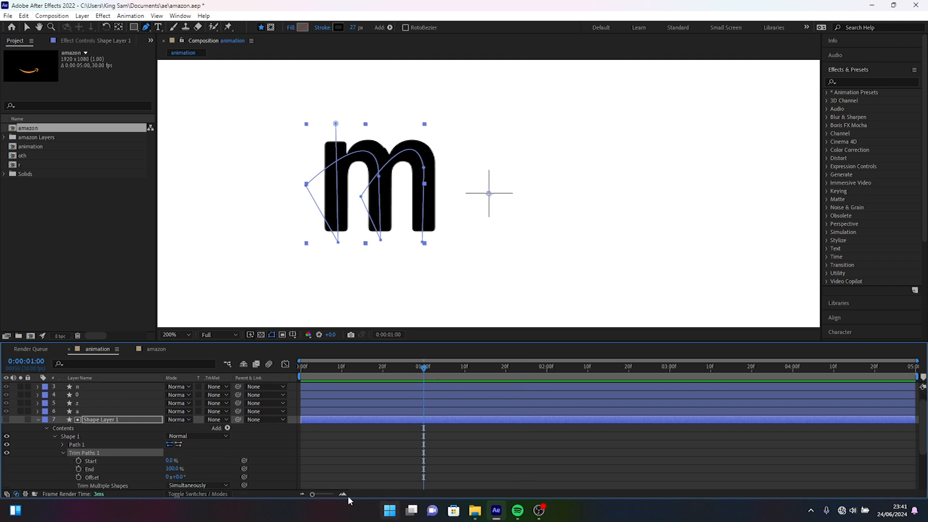
click(78, 469)
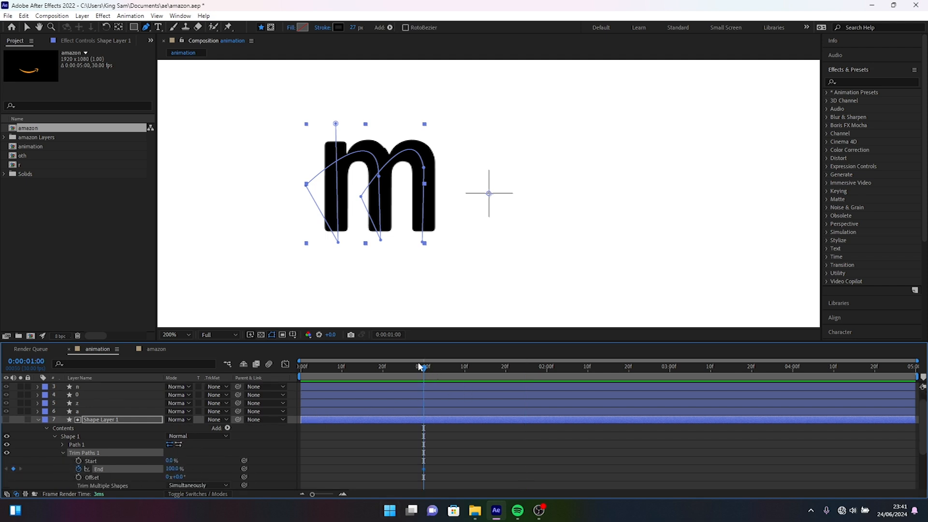
key(shift+Page_Up)
drag(178, 469, 62, 471)
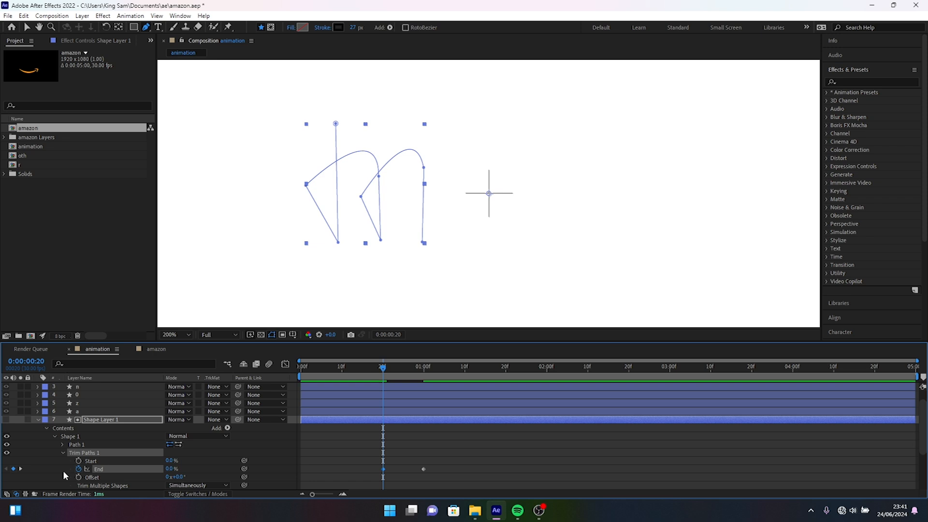
Show only the keyframed End property, scrub to frame 22 and shift the first stem's two path points left to clear the arch.
scroll(208, 438, down, 2)
scroll(231, 439, up, 3)
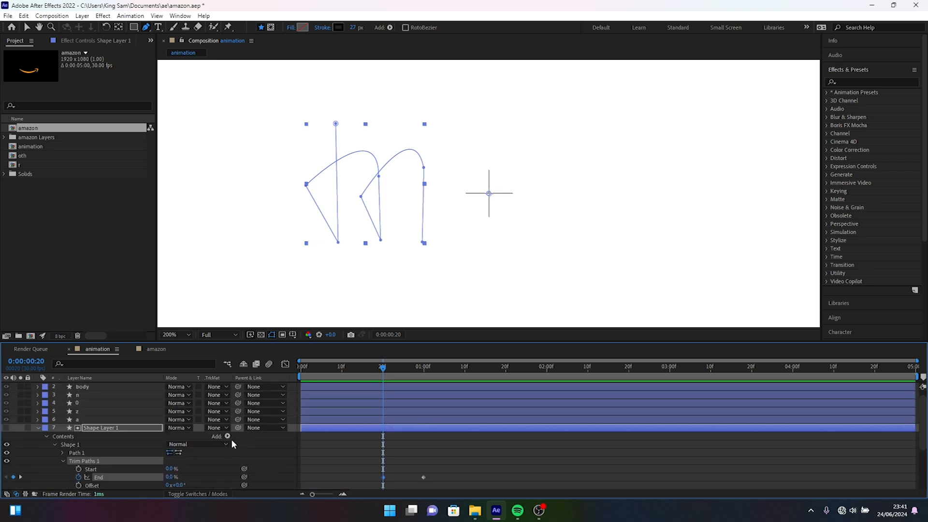
key(u)
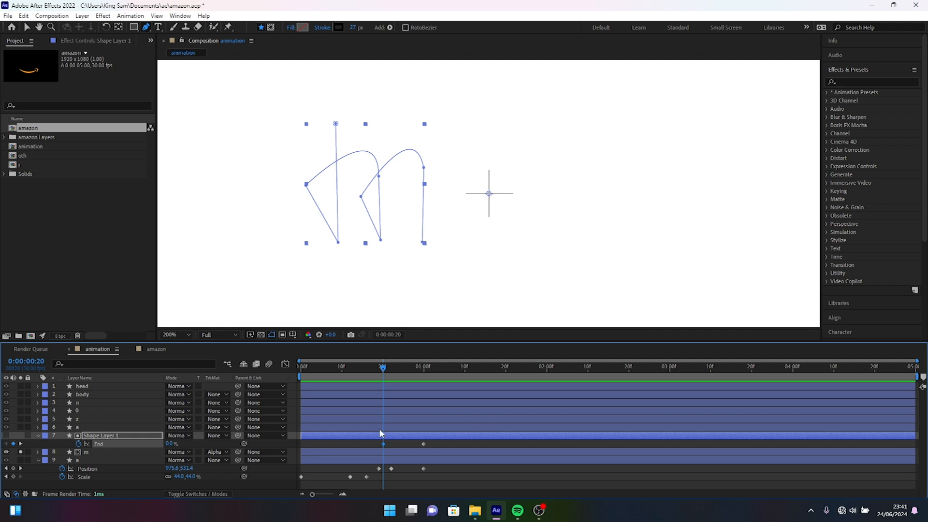
click(370, 369)
mouse_move(371, 370)
mouse_down()
mouse_move(433, 378)
mouse_move(383, 376)
mouse_move(407, 373)
mouse_move(392, 375)
mouse_up()
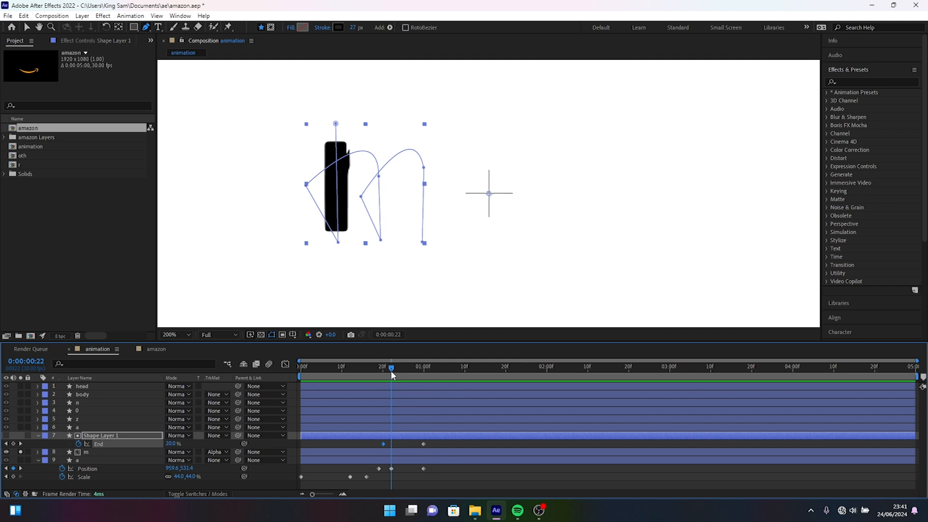
click(340, 244)
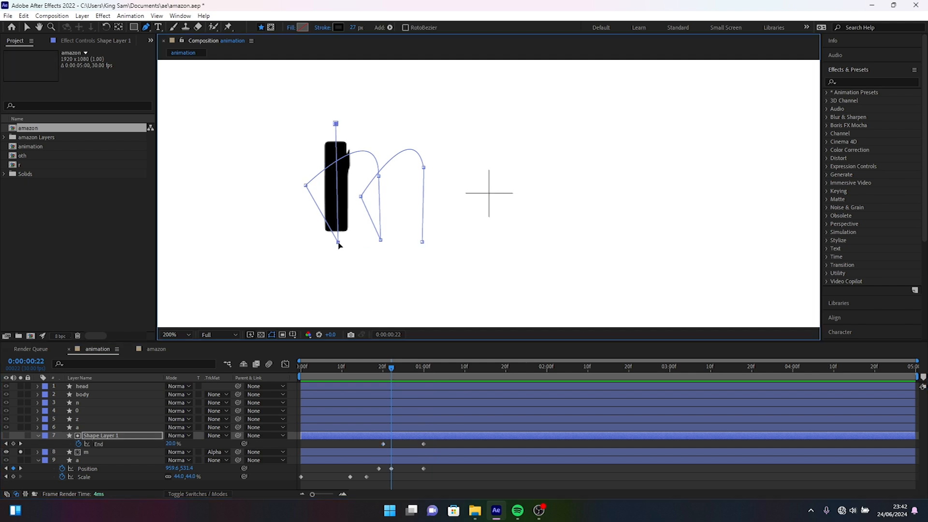
drag(340, 246, 335, 242)
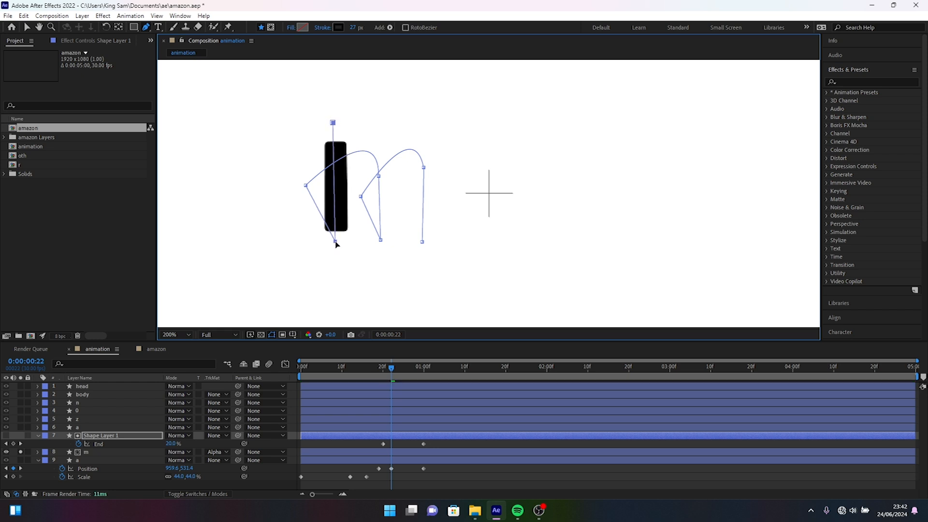
Preview the stroke reveal of the "m" and collapse the properties of Shape Layer 1.
key(space)
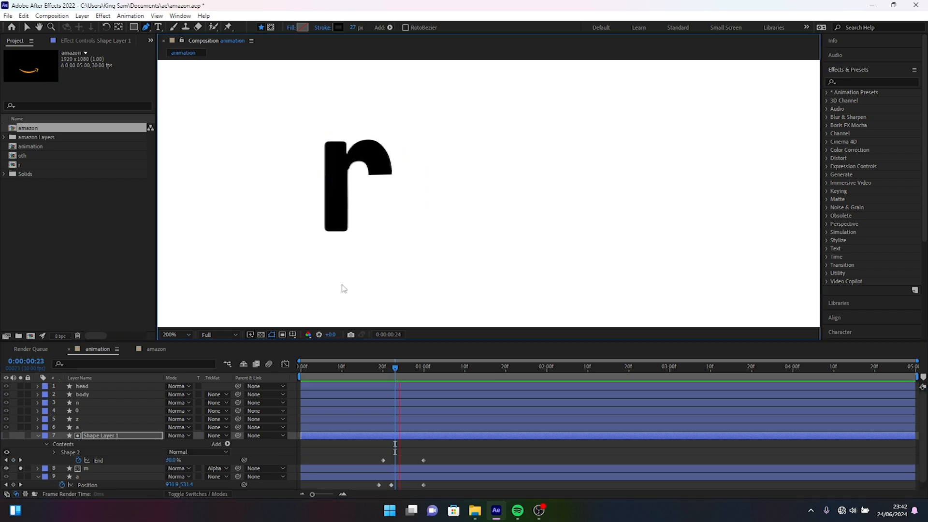
key(space)
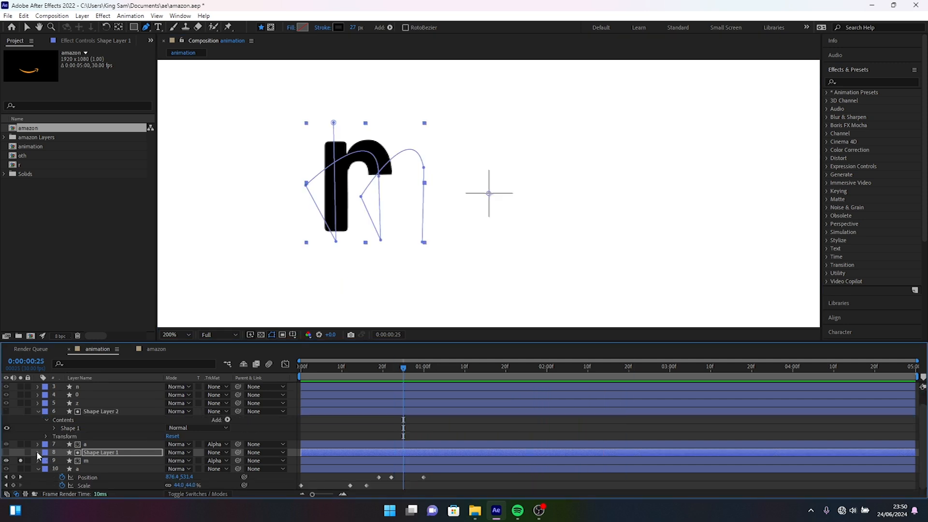
click(38, 452)
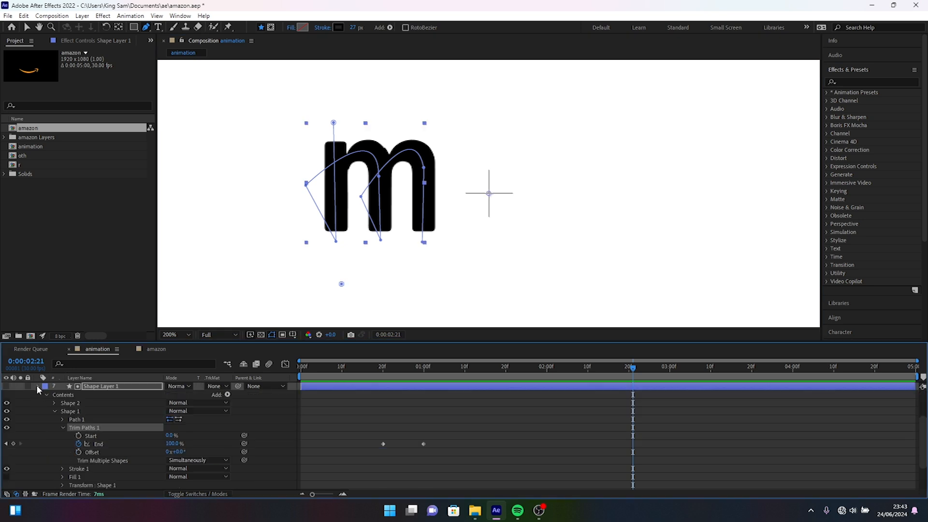
click(38, 386)
Switch the solo from the "m" layer to the "a" layer directly above Shape Layer 1.
click(79, 426)
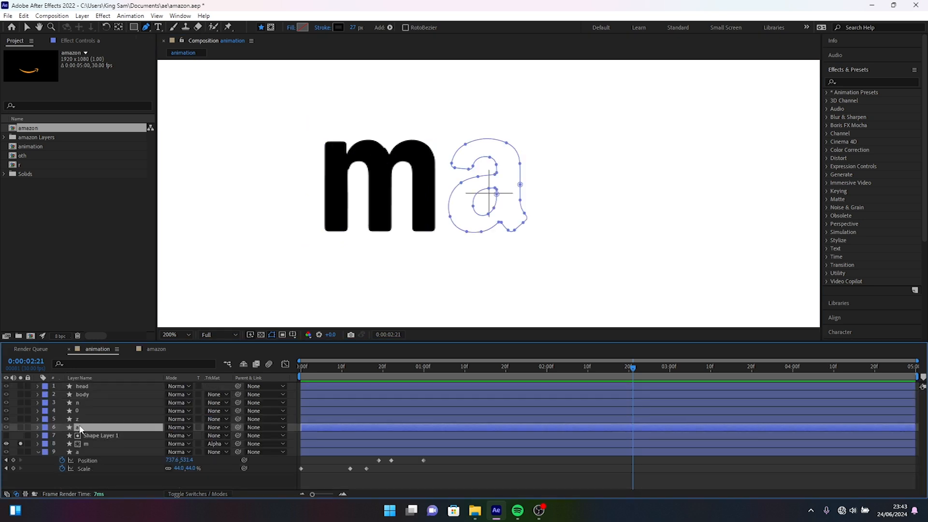
click(20, 427)
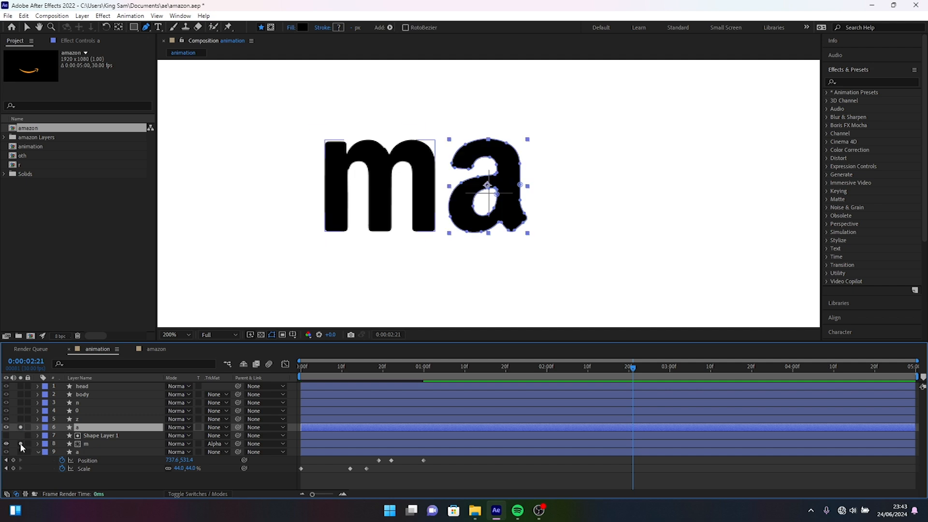
click(20, 444)
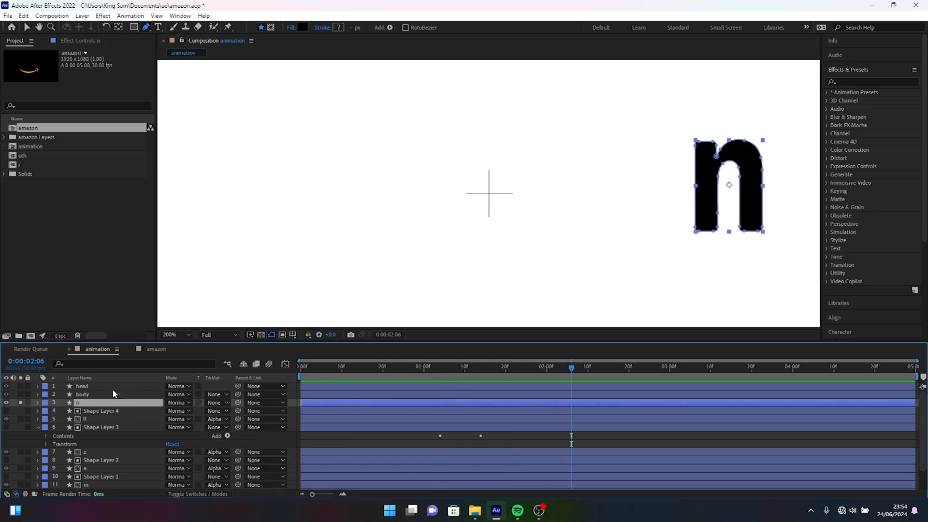
Trace the "n" with an open Pen path down the first stem, over the arch and down past the second stem.
click(704, 126)
click(706, 245)
click(675, 193)
drag(749, 166, 764, 214)
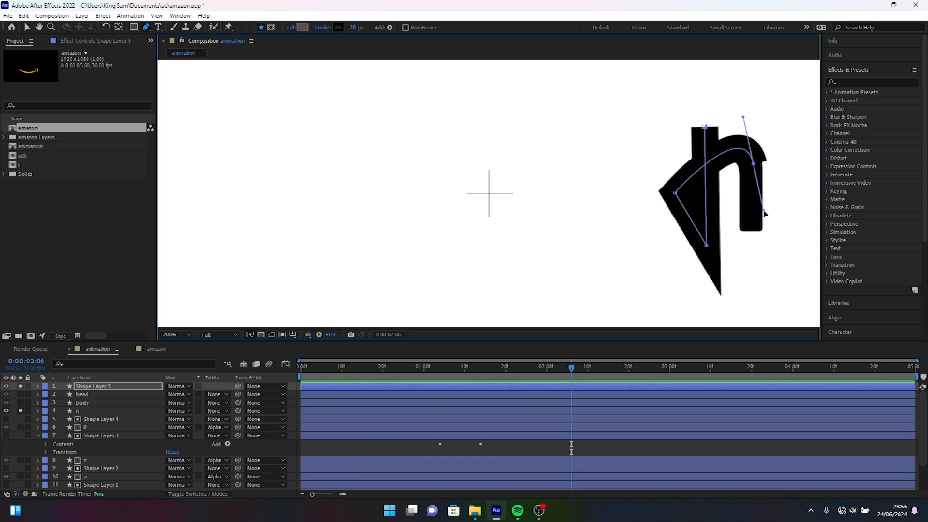
click(749, 242)
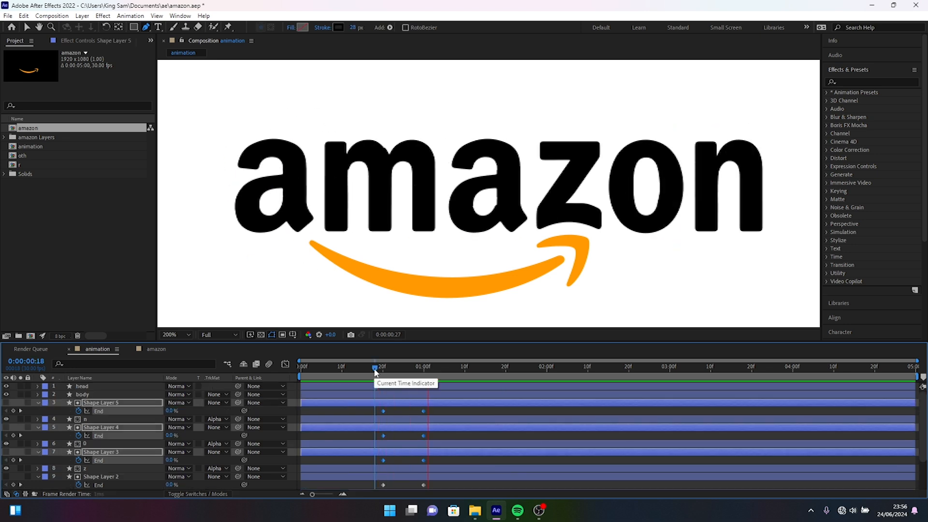
Rename Shape Layer 5 as "n line" and Shape Layer 4 as "o line".
key(space)
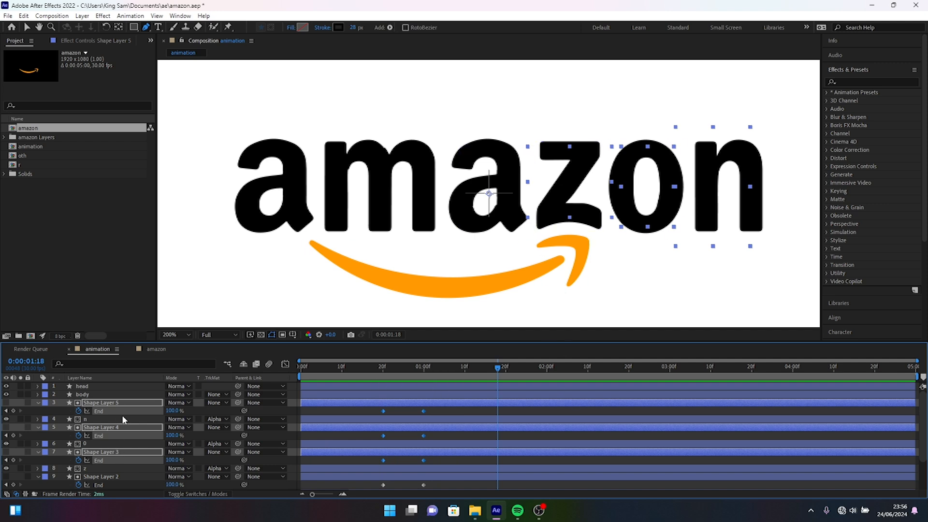
click(110, 402)
key(Return)
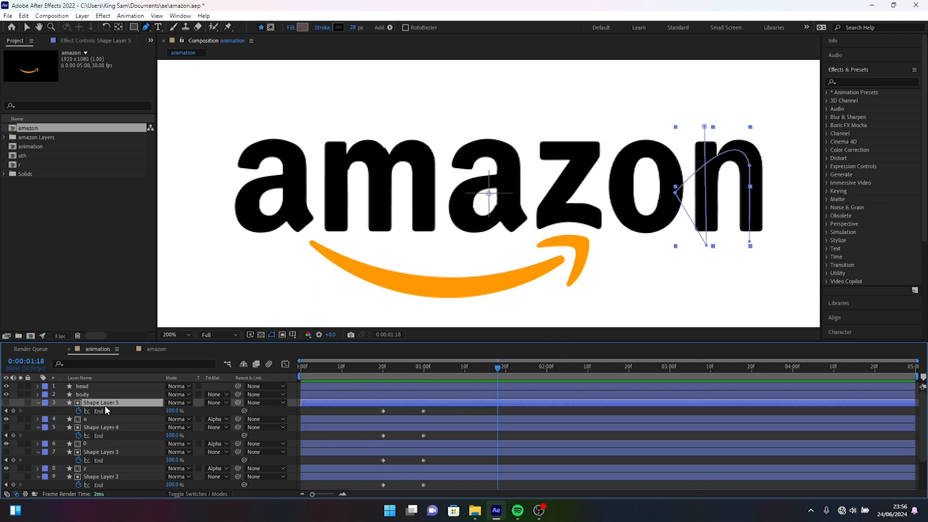
text(n line)
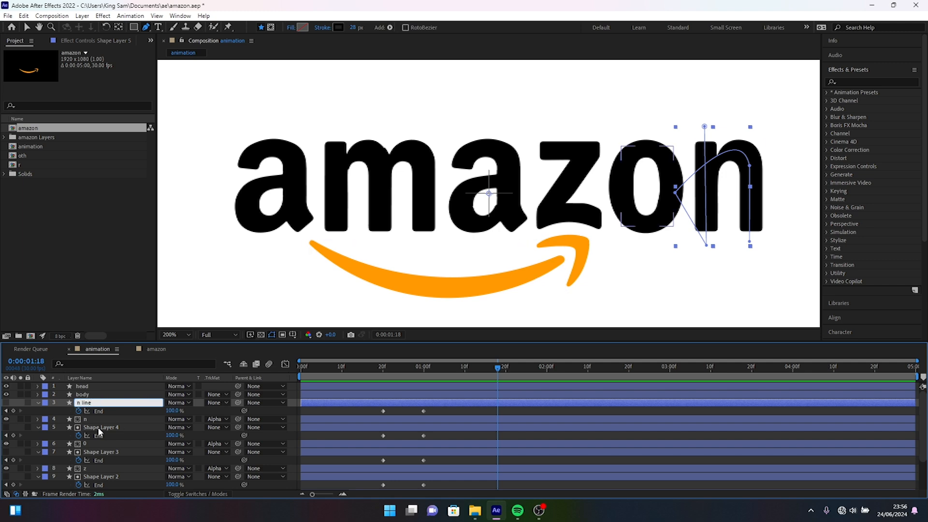
right_click(97, 427)
click(121, 425)
text(o line)
Rename Shape Layer 3 as "z line" and Shape Layer 2 as "a line".
right_click(146, 453)
click(145, 499)
text(z line)
click(121, 477)
scroll(125, 437, down, 2)
right_click(124, 437)
click(134, 434)
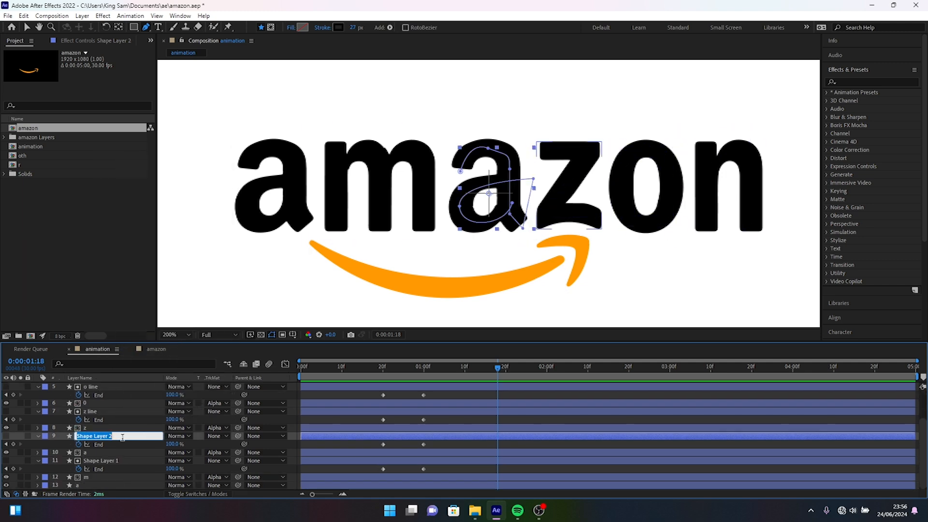
text(a line)
Rename the remaining stroke layer, Shape Layer 1, as "m line".
right_click(96, 462)
click(128, 446)
text(m line)
key(Return)
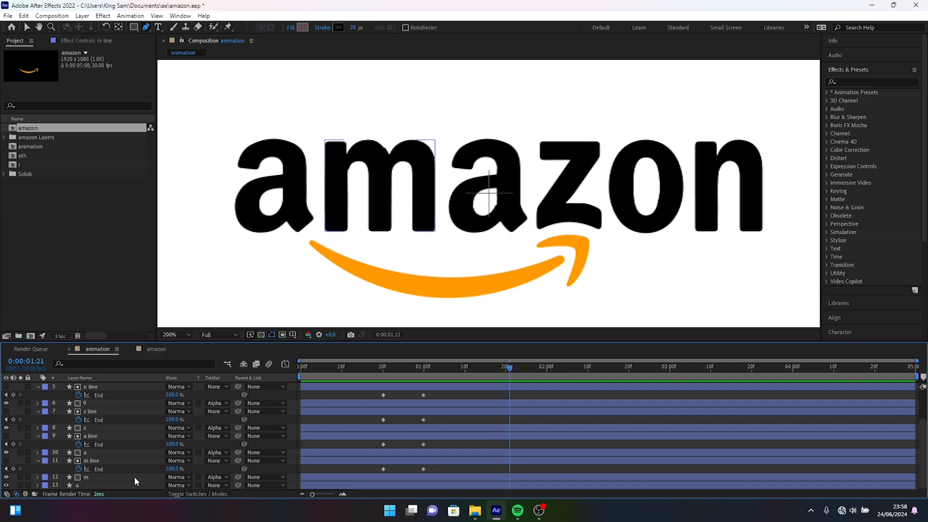
Trim the in points of the m, a, z, o and n line layers to frame 20.
click(100, 462)
ctrl+click(96, 436)
ctrl+click(91, 411)
scroll(94, 421, up, 3)
ctrl+click(93, 427)
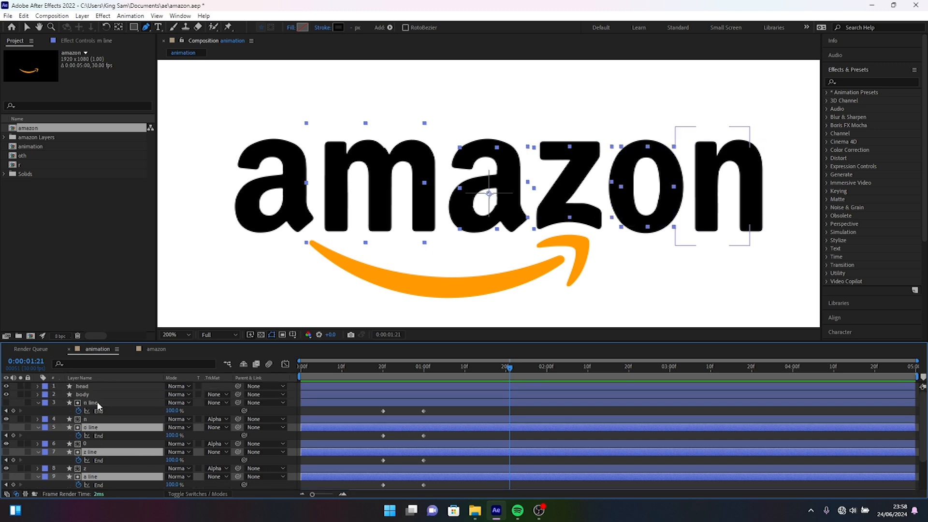
ctrl+click(91, 403)
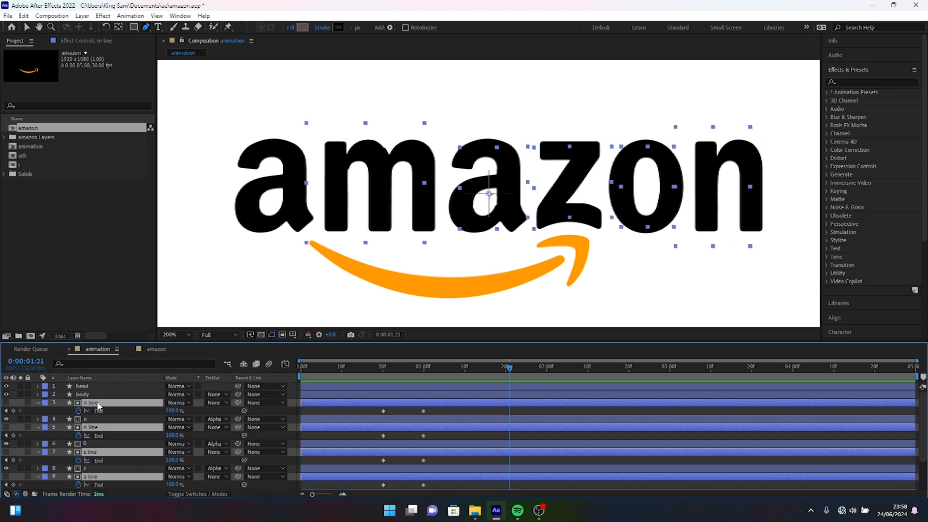
click(382, 368)
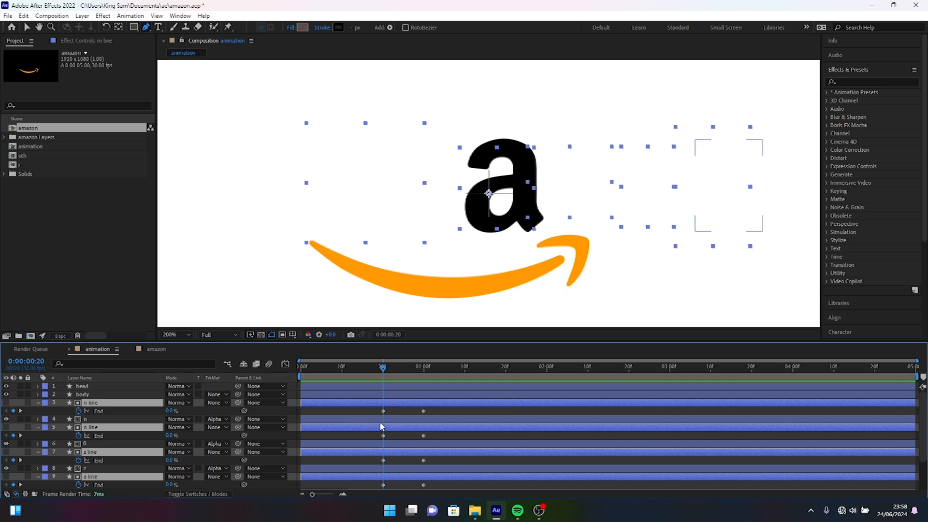
key(alt+bracketleft)
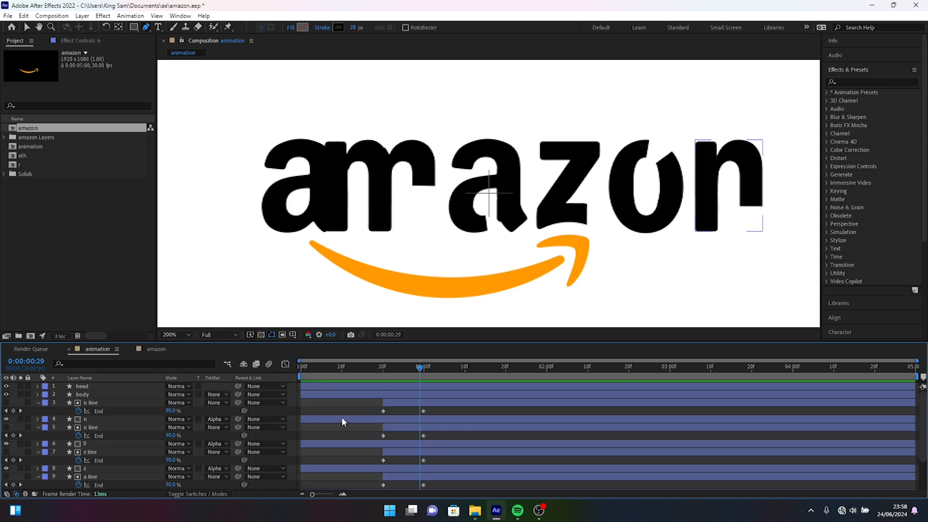
Trim the in points of the matted letter layers n, o, z, a and m to frame 20.
click(341, 420)
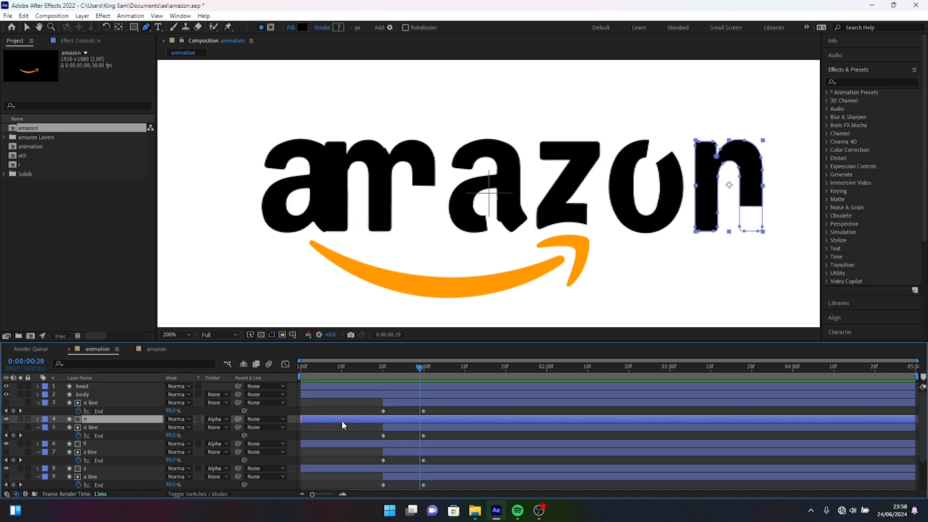
ctrl+click(324, 443)
ctrl+click(317, 468)
scroll(318, 465, down, 2)
ctrl+click(332, 475)
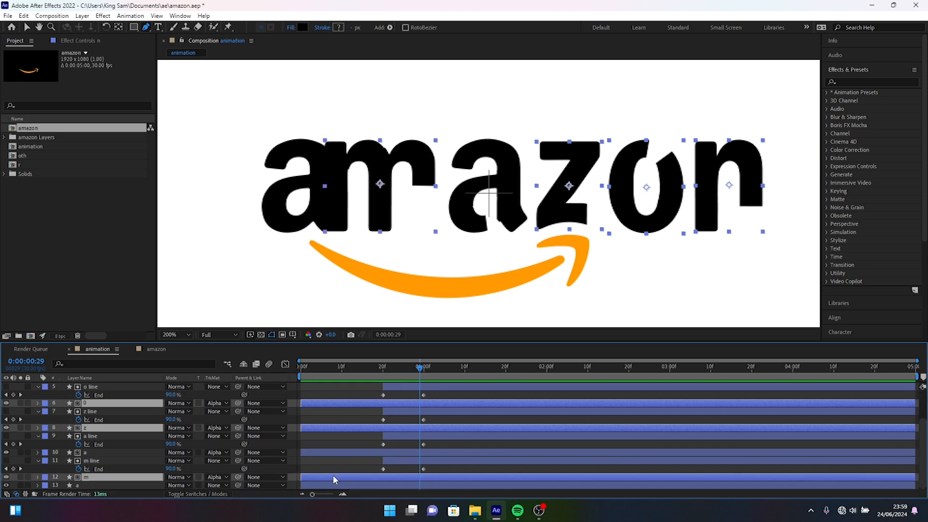
ctrl+click(366, 454)
click(384, 370)
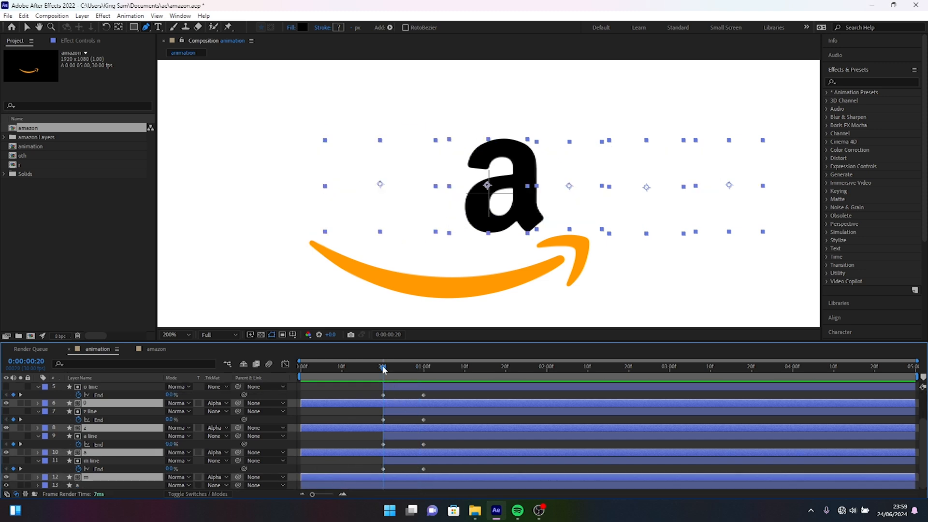
key(alt+bracketleft)
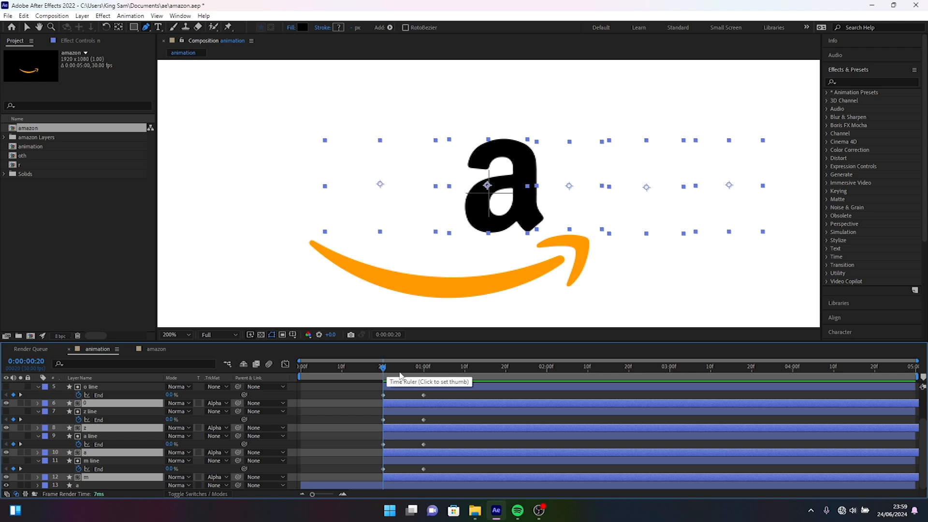
At 0:00:01:06, draw an open Pen path from outside the frame's left edge, under and around the whole logo, ending at the arrow tip.
drag(383, 370, 396, 370)
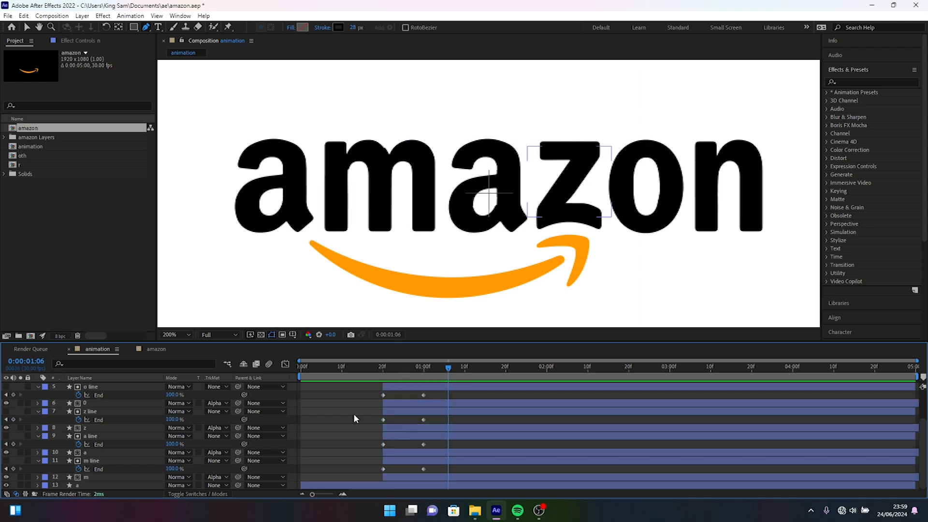
key(comma)
key(comma)
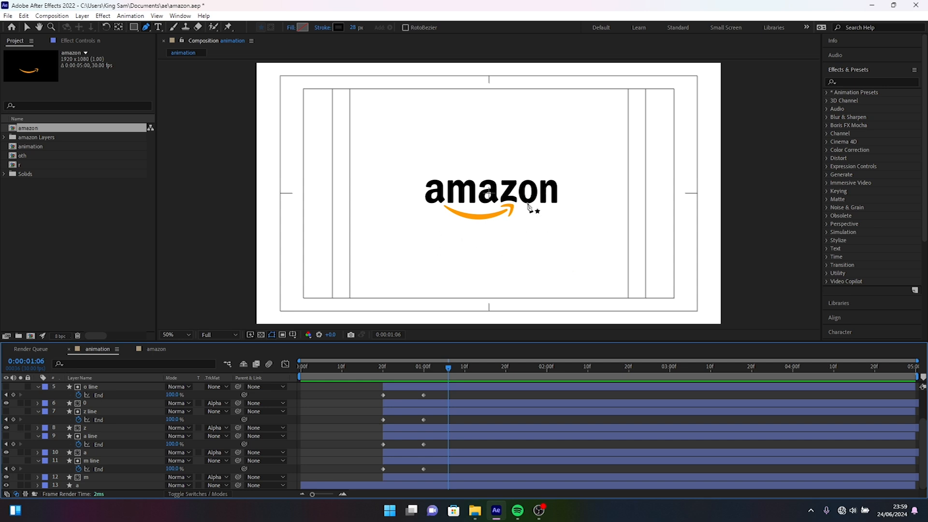
scroll(68, 413, up, 3)
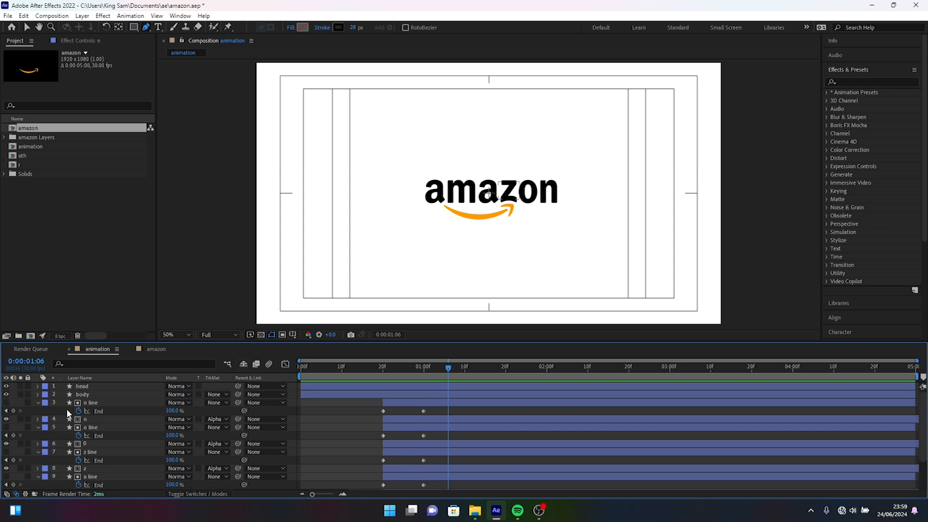
click(146, 27)
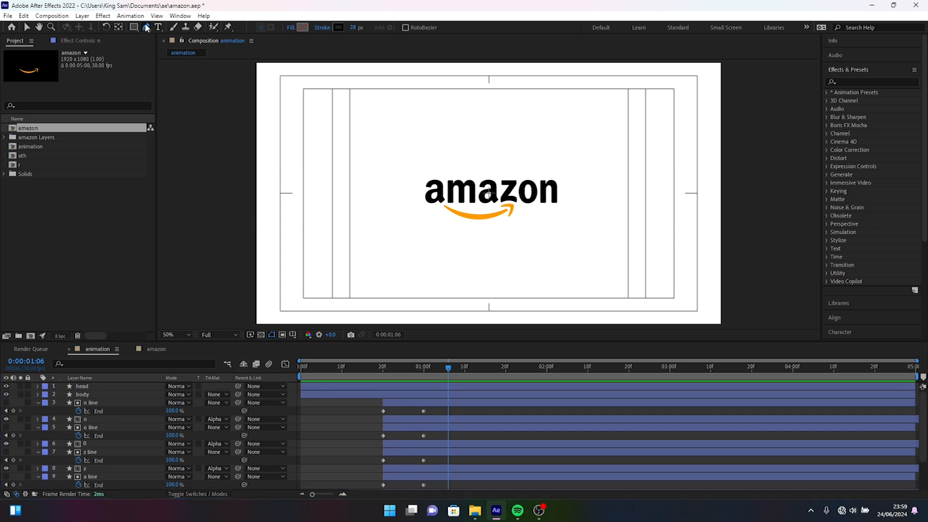
click(346, 436)
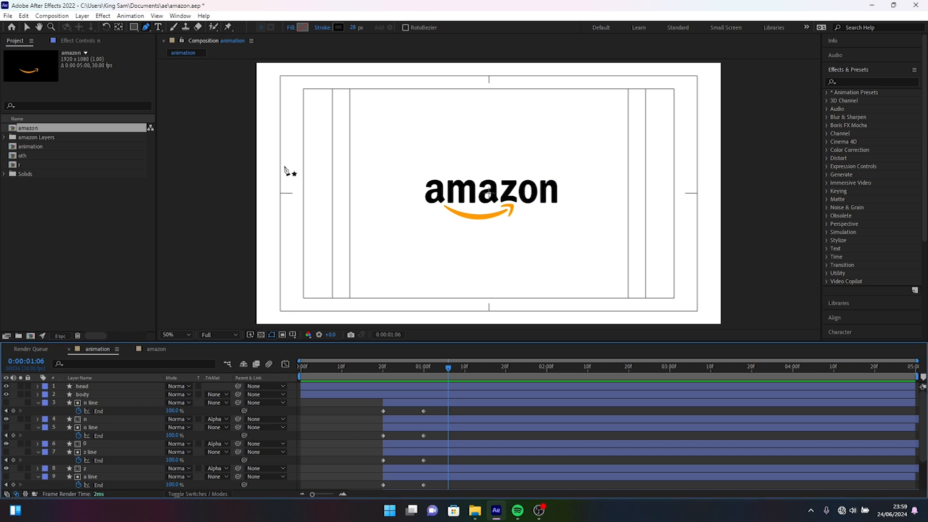
click(242, 165)
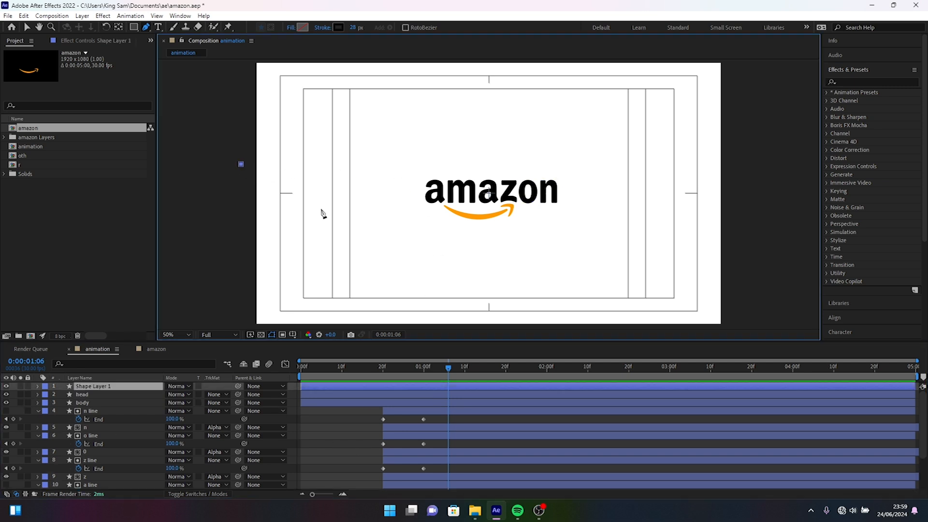
mouse_move(477, 263)
mouse_down()
mouse_move(535, 229)
mouse_move(552, 207)
mouse_move(573, 220)
mouse_up()
drag(621, 168, 593, 113)
drag(380, 150, 344, 218)
drag(490, 231, 470, 267)
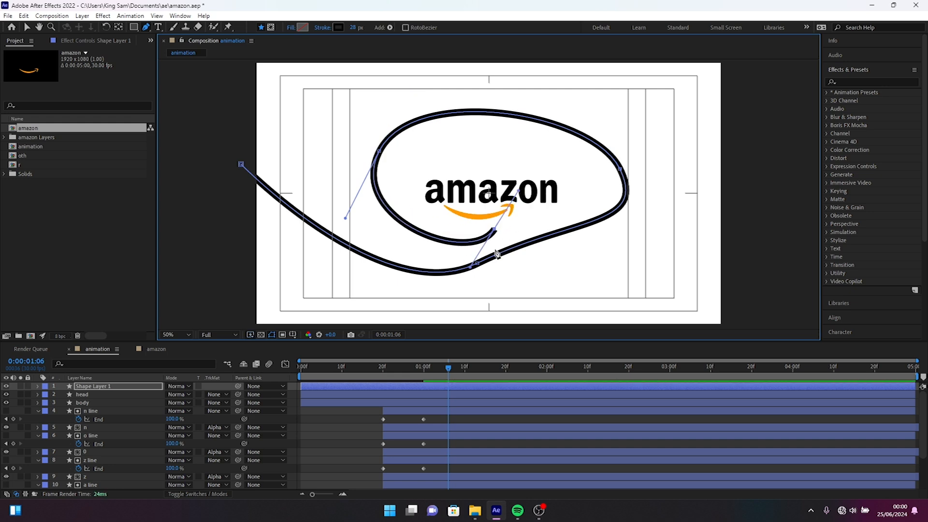
drag(501, 223, 512, 206)
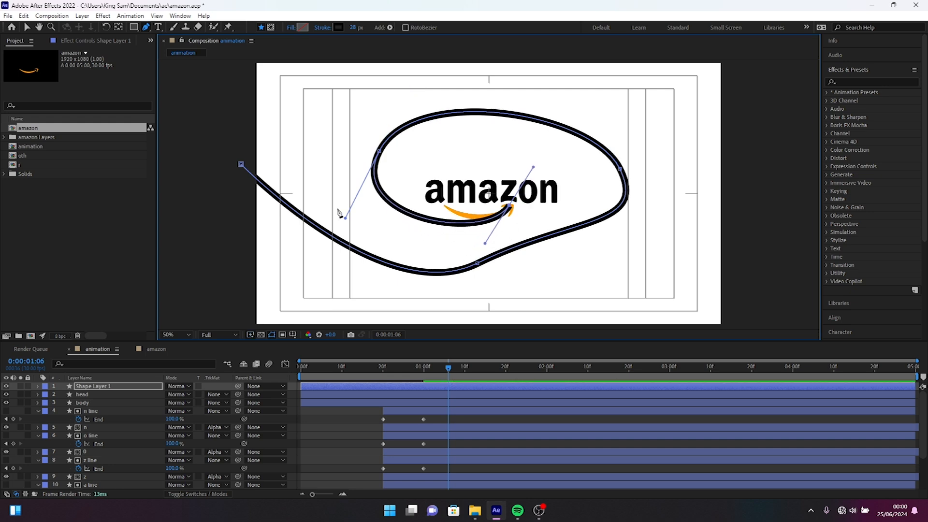
Adjust the Bezier handles of the looping path's points to smooth it into an even spiral around the logo.
drag(345, 218, 338, 238)
ctrl+click(478, 264)
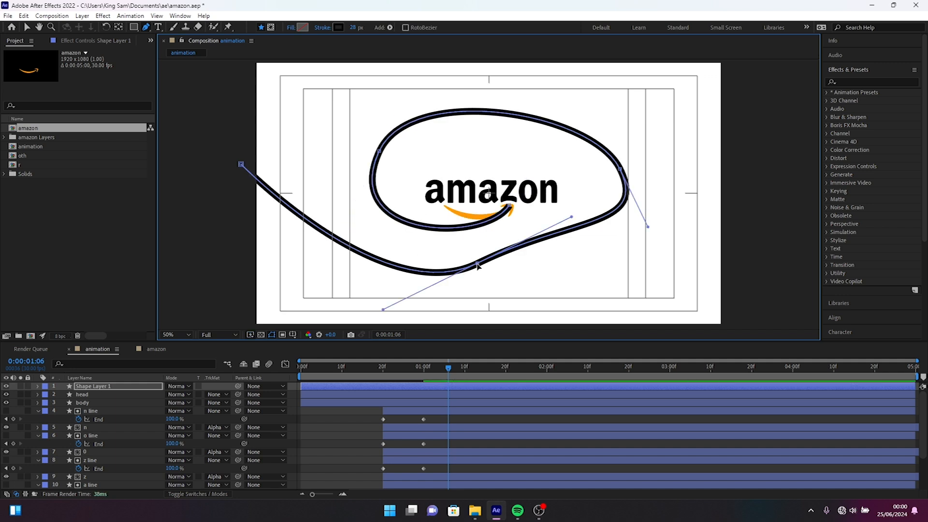
drag(572, 216, 572, 267)
drag(648, 226, 636, 237)
drag(372, 281, 370, 267)
click(379, 151)
drag(410, 85, 413, 80)
mouse_move(337, 238)
mouse_down()
mouse_move(326, 250)
mouse_move(349, 244)
mouse_up()
drag(485, 243, 497, 248)
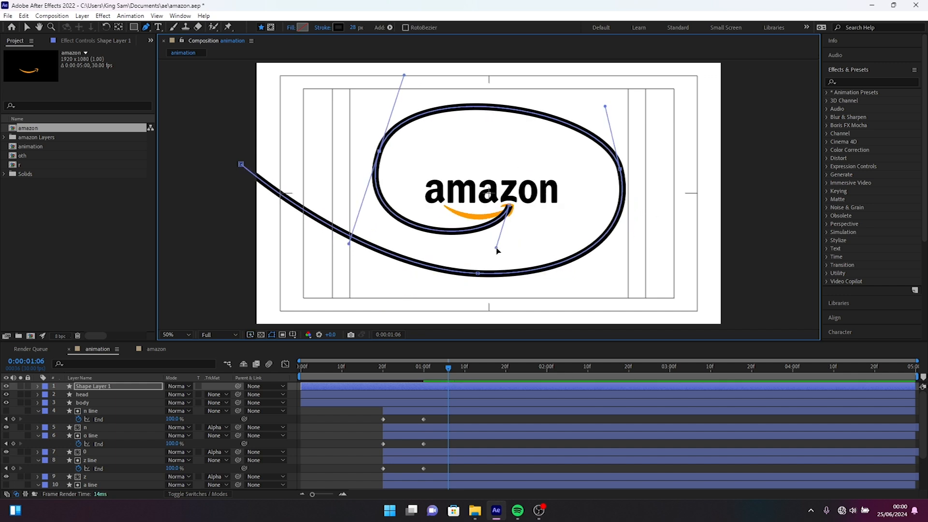
drag(349, 244, 354, 229)
drag(404, 75, 423, 74)
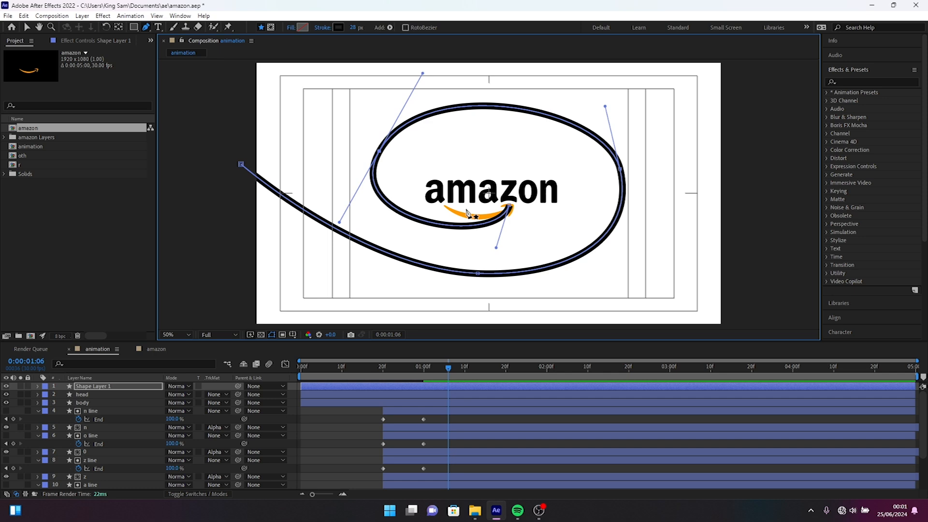
Find the spiral's Path property, keyframe and copy it, and delete Shape Layer 1.
click(138, 365)
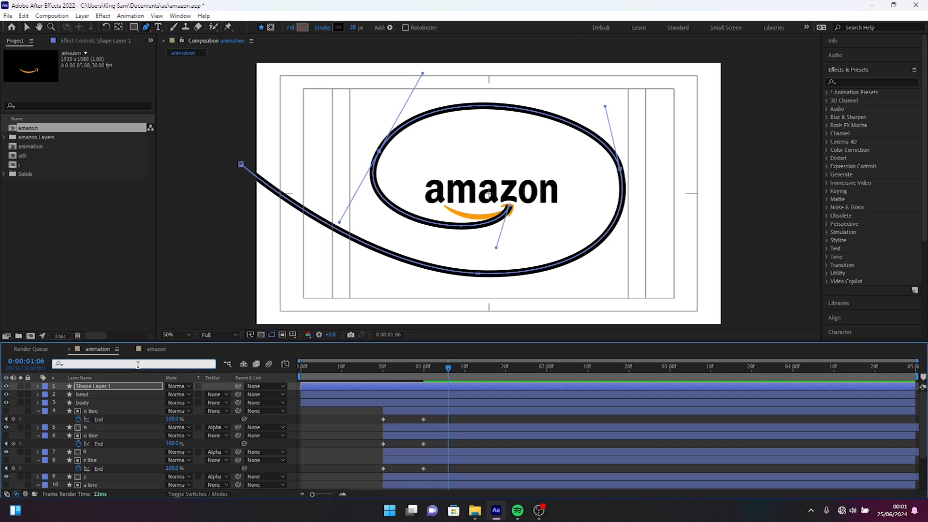
text(path)
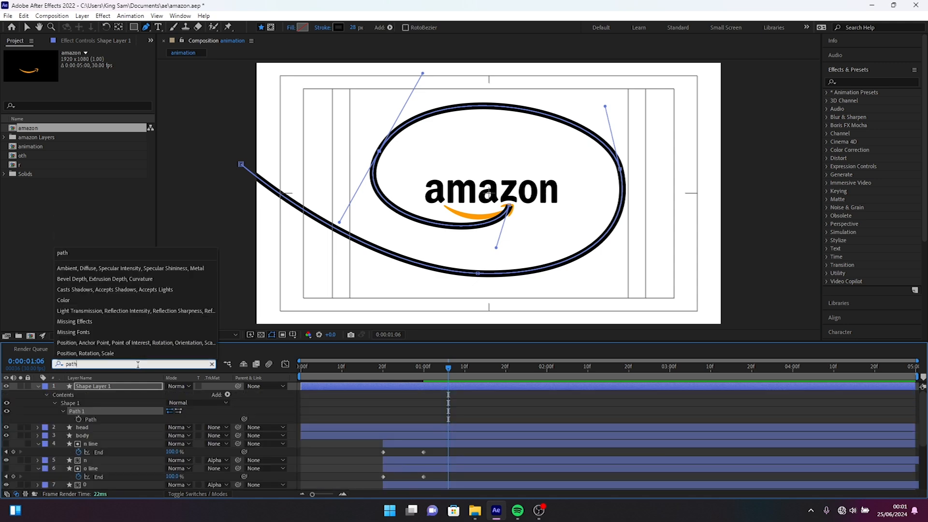
click(79, 420)
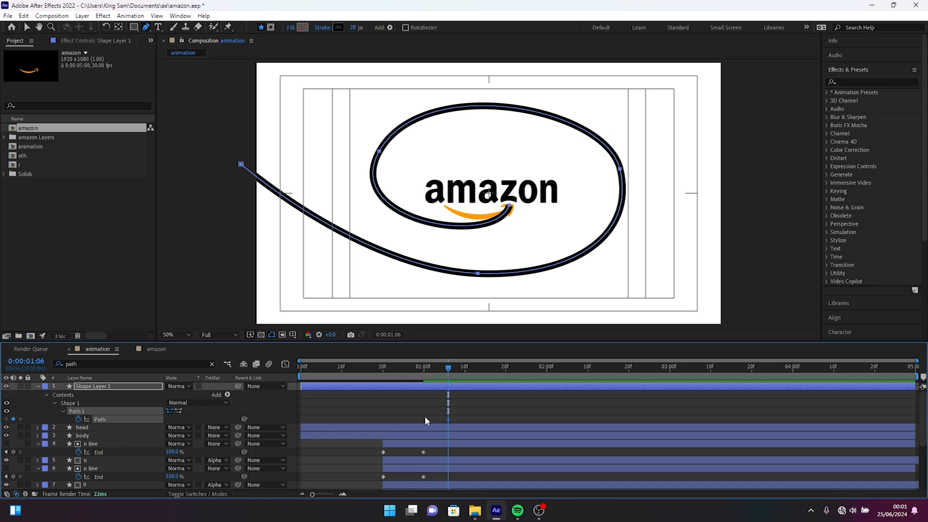
key(Delete)
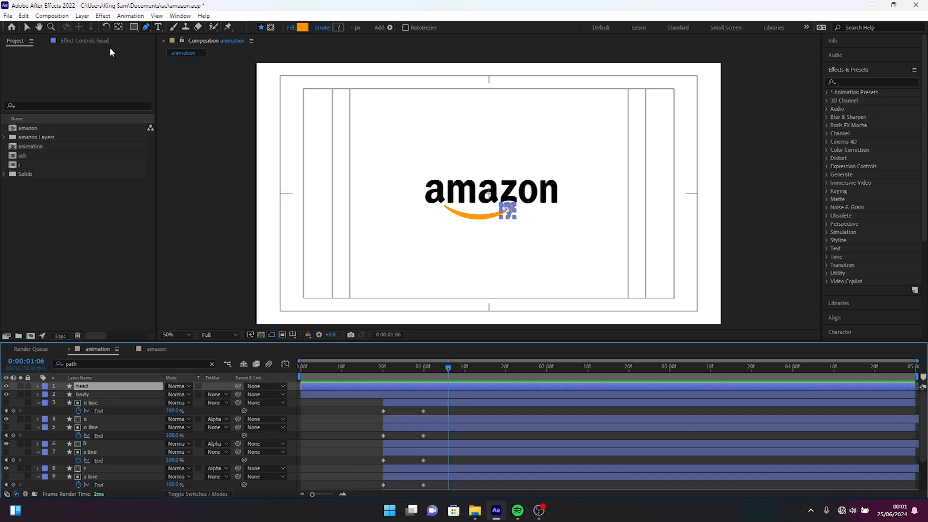
Add a new null object above the head layer and clear the timeline's "path" filter.
click(82, 16)
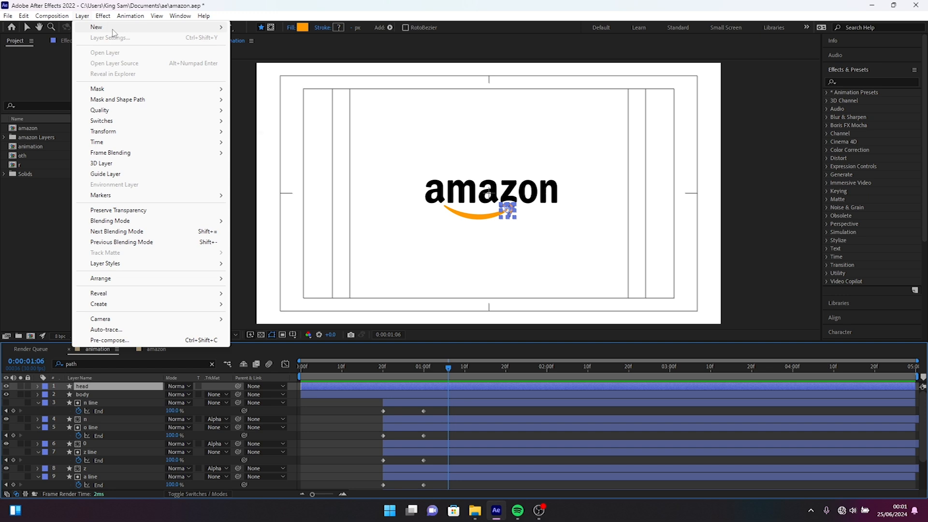
mouse_move(99, 27)
click(265, 70)
click(212, 364)
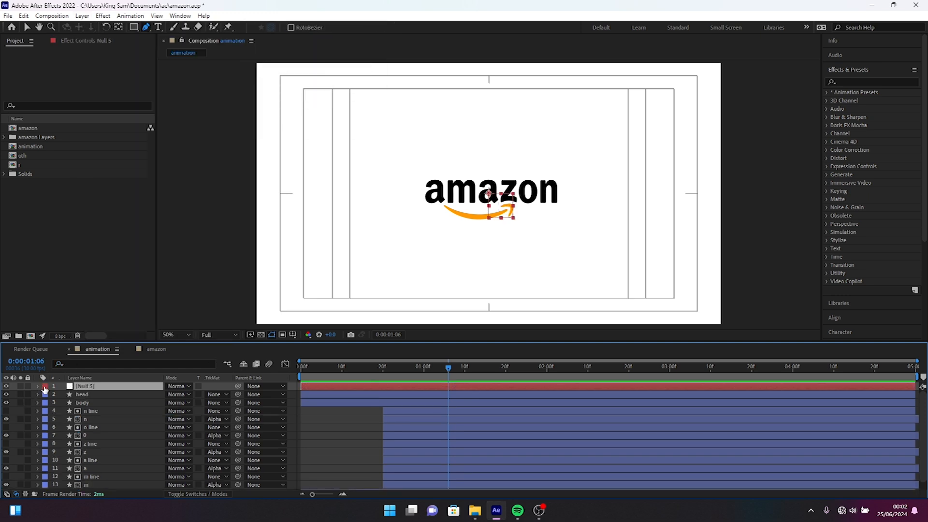
Paste the copied spiral path into the null's Position property and scrub to 0:00:03:07 to check its motion.
key(p)
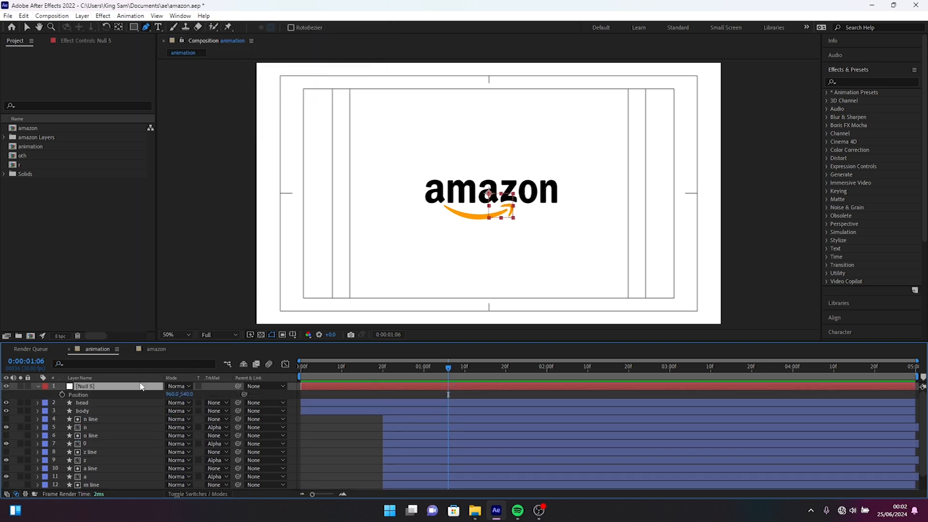
key(Return)
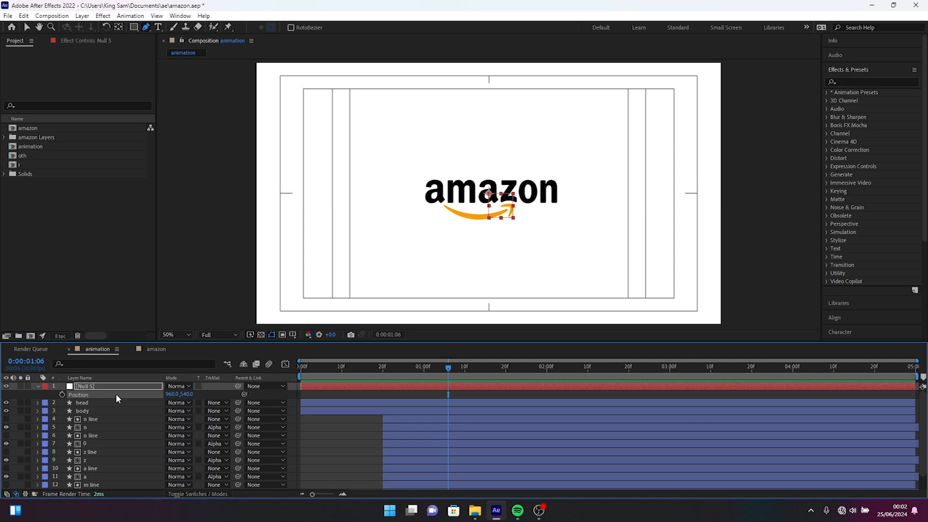
key(ctrl+v)
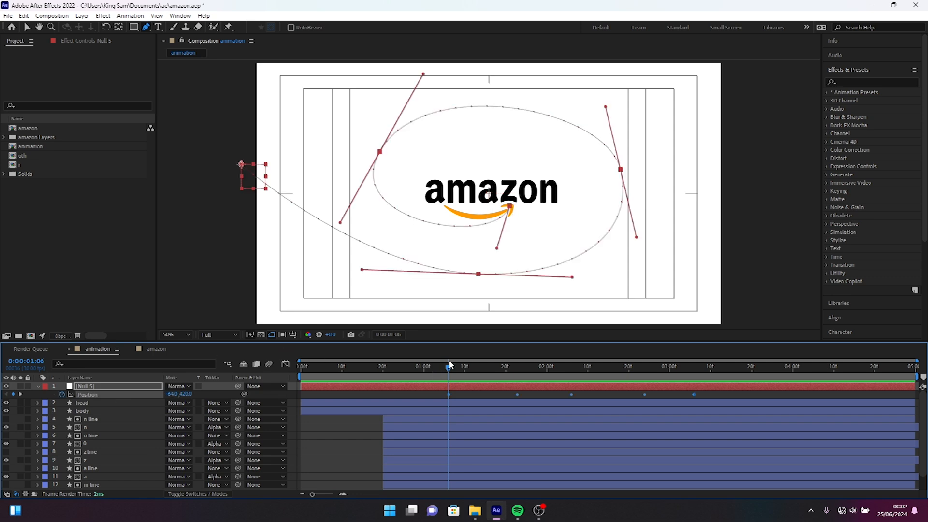
drag(450, 368, 698, 343)
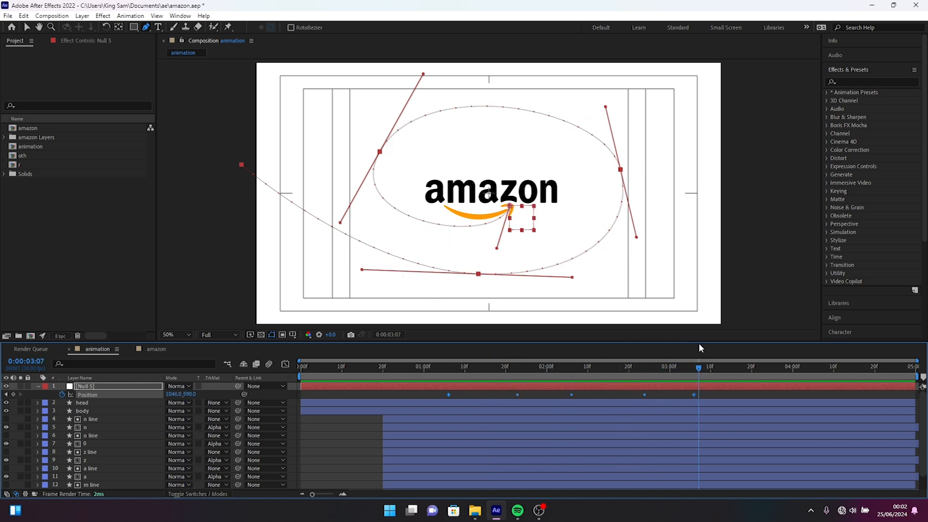
Parent the head and body layers to Null 5 and preview the animation from the start.
click(101, 411)
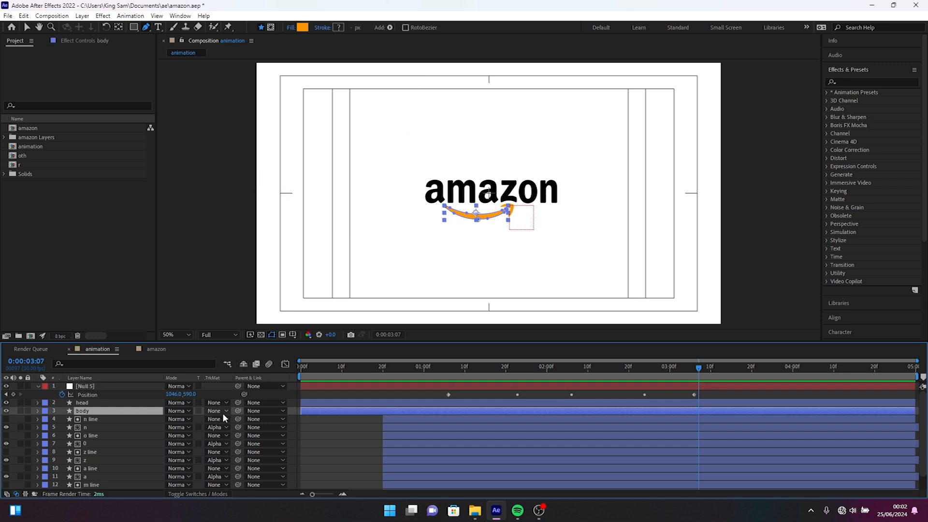
shift+click(140, 403)
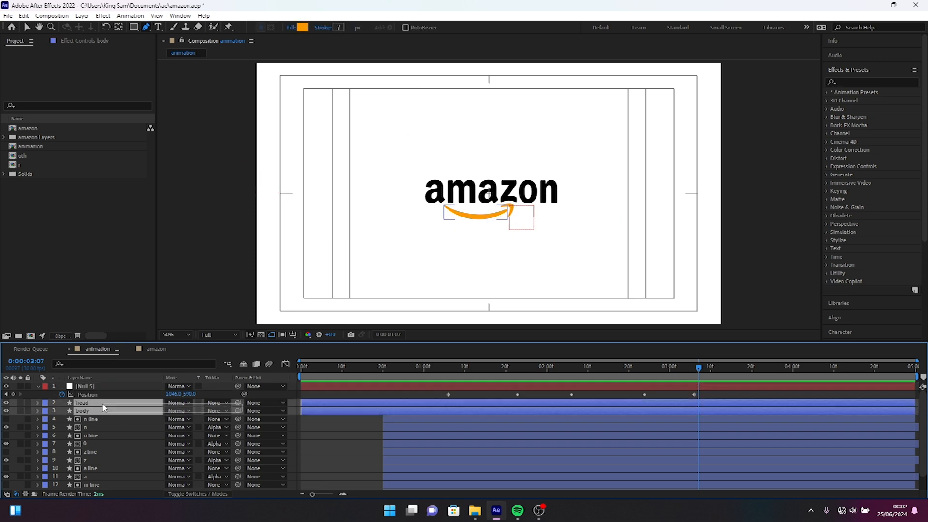
drag(238, 403, 111, 386)
key(Home)
key(space)
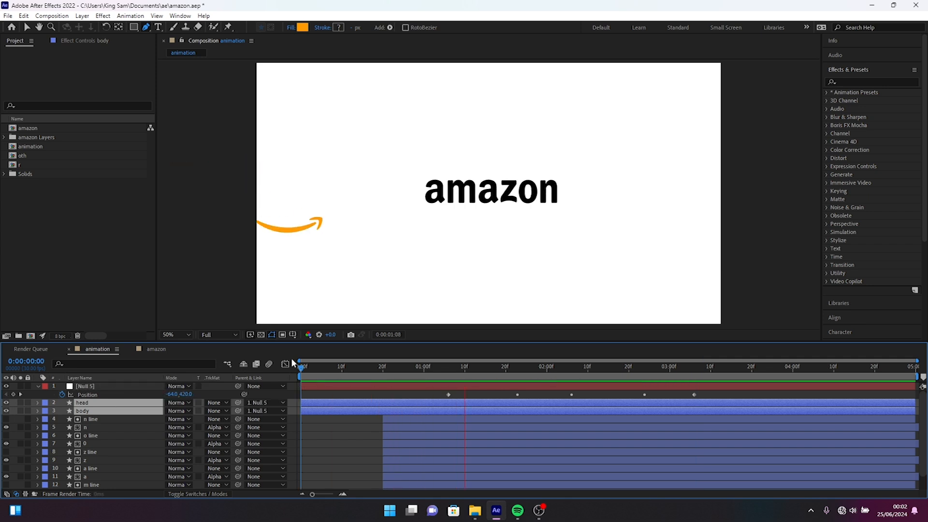
Compress the null's Position keyframes so the flight starts at 0:00:02:10 and still ends at 0:00:03:06, and preview the faster motion.
click(435, 398)
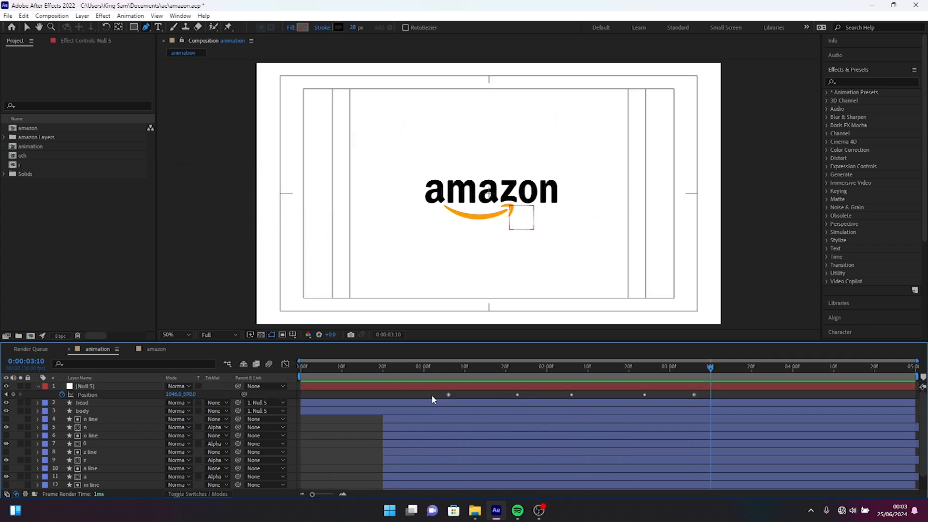
drag(423, 393, 703, 396)
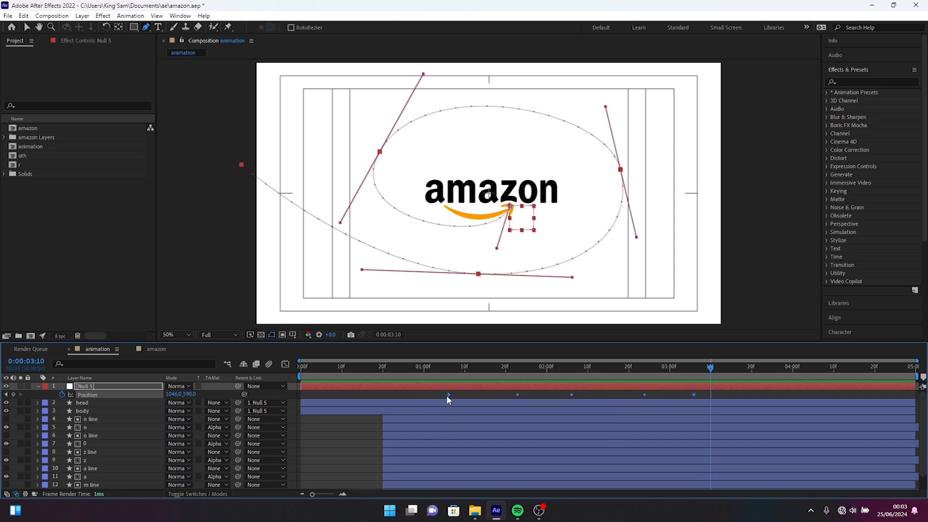
alt+drag(448, 394, 475, 395)
alt+drag(569, 401, 585, 396)
click(575, 371)
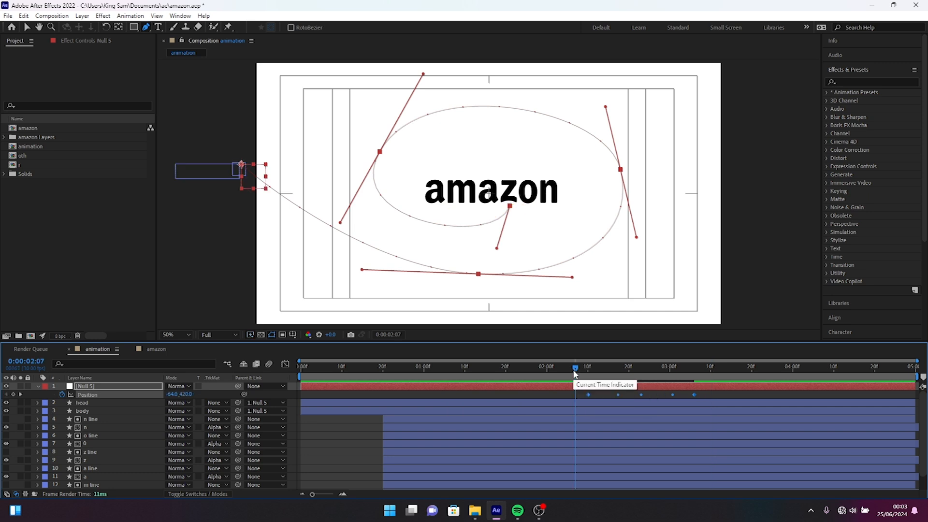
key(space)
key(space)
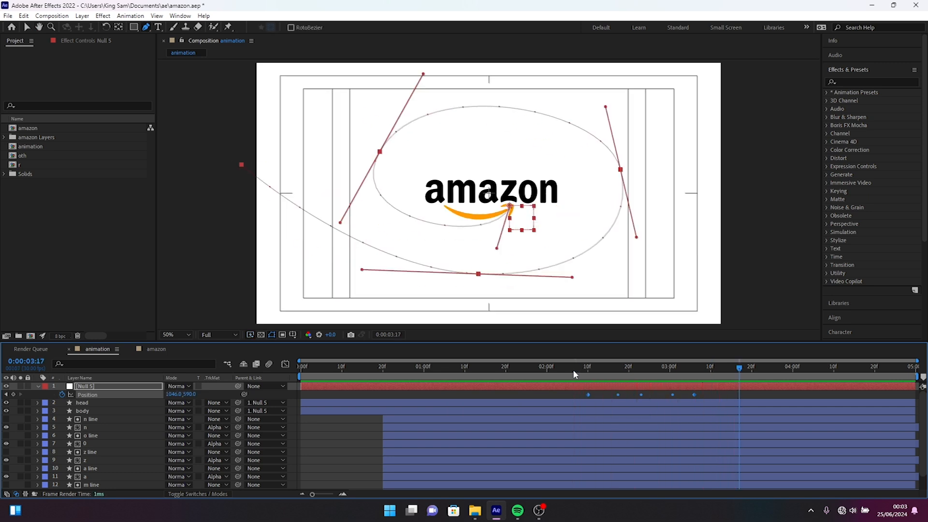
Reveal the null's Rotation alongside its Position and keyframe it at 0° at 0:00:03:06.
click(588, 367)
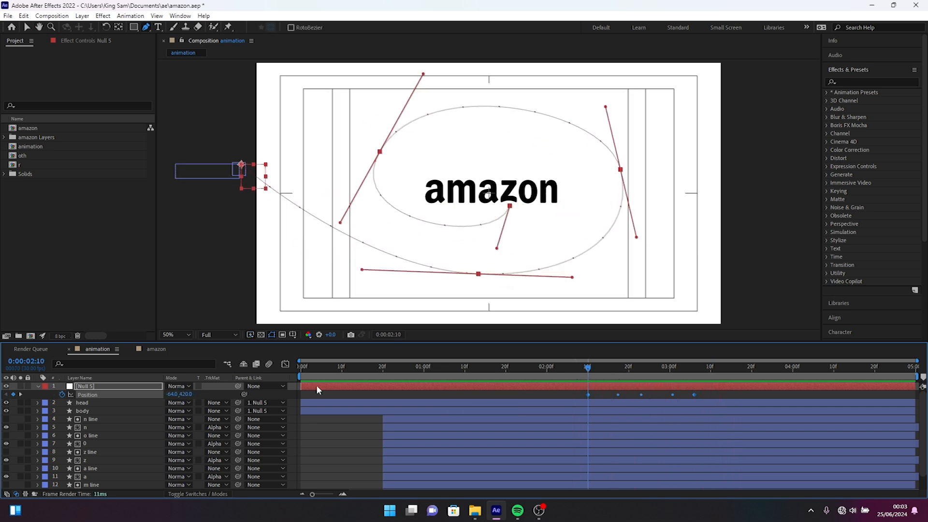
key(shift+r)
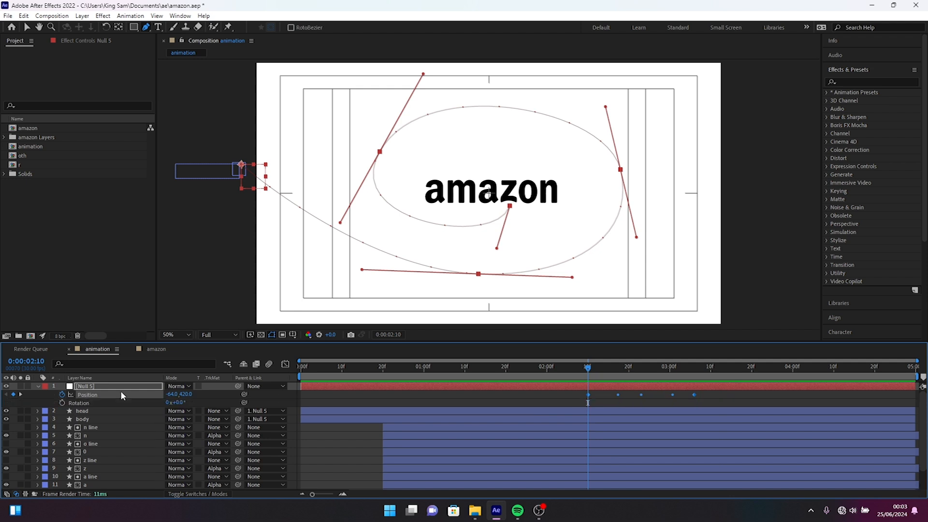
click(583, 368)
click(694, 376)
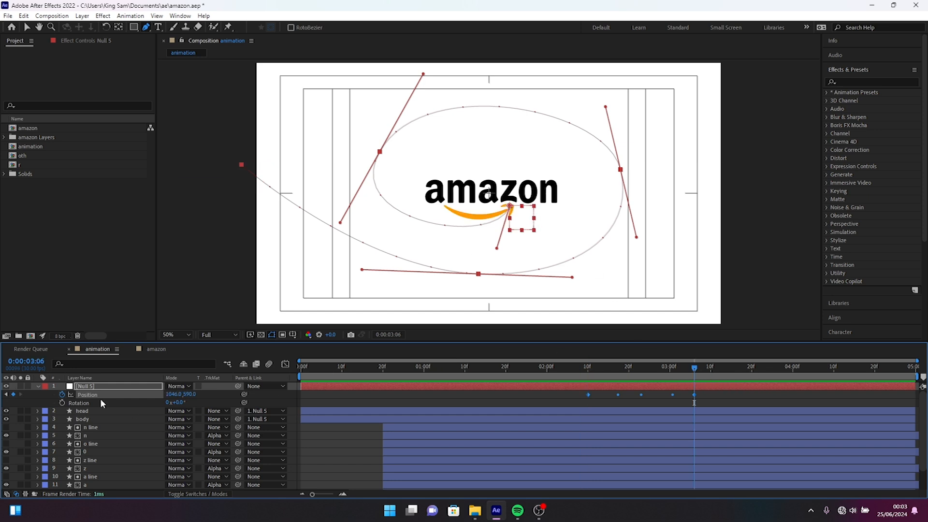
click(62, 403)
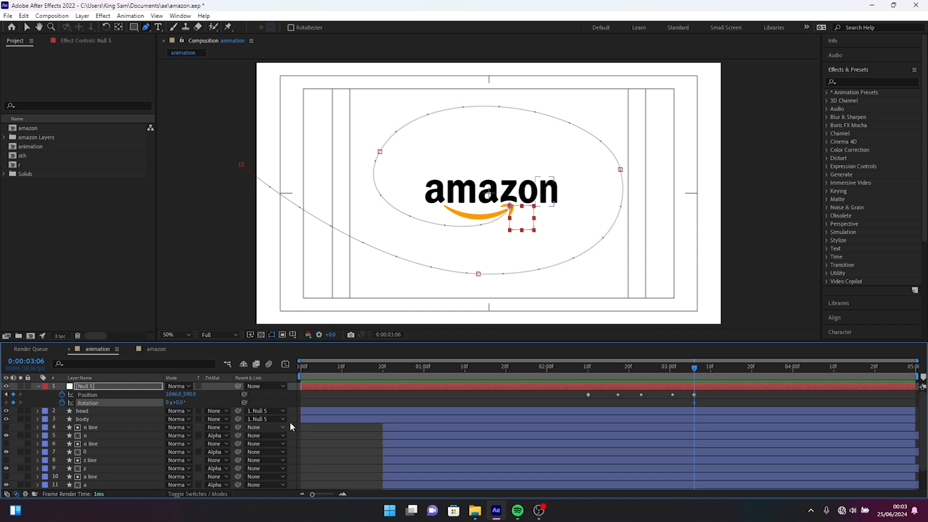
Set the null's Rotation to 63° at 0:00:02:11 so the arrow points along the incoming path.
click(587, 369)
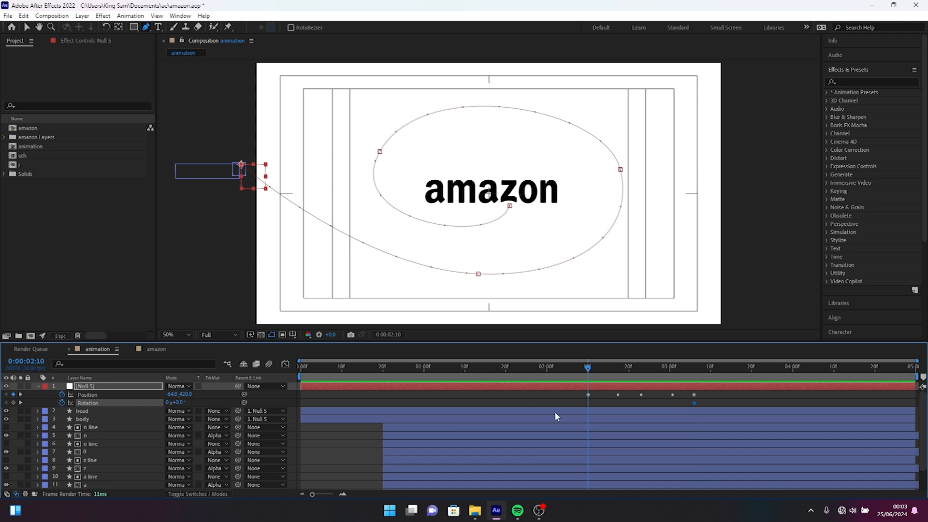
click(591, 371)
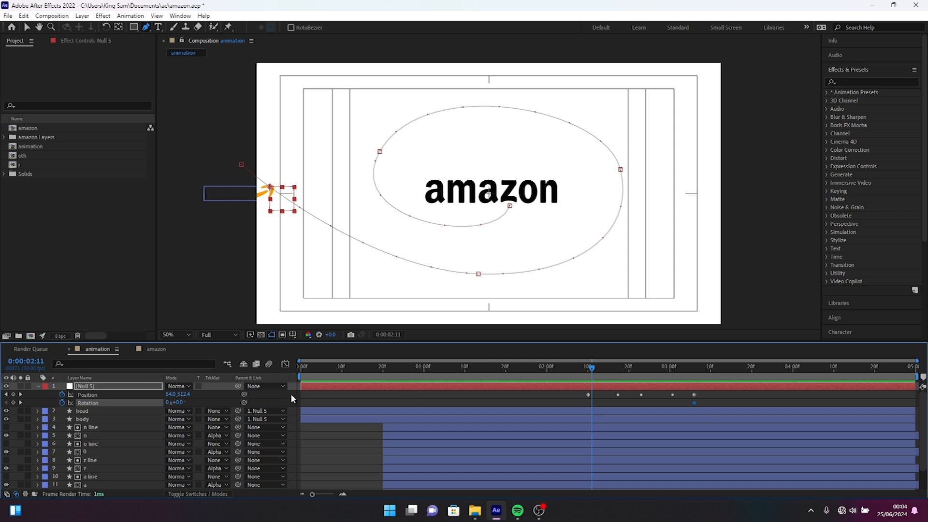
drag(182, 401, 208, 400)
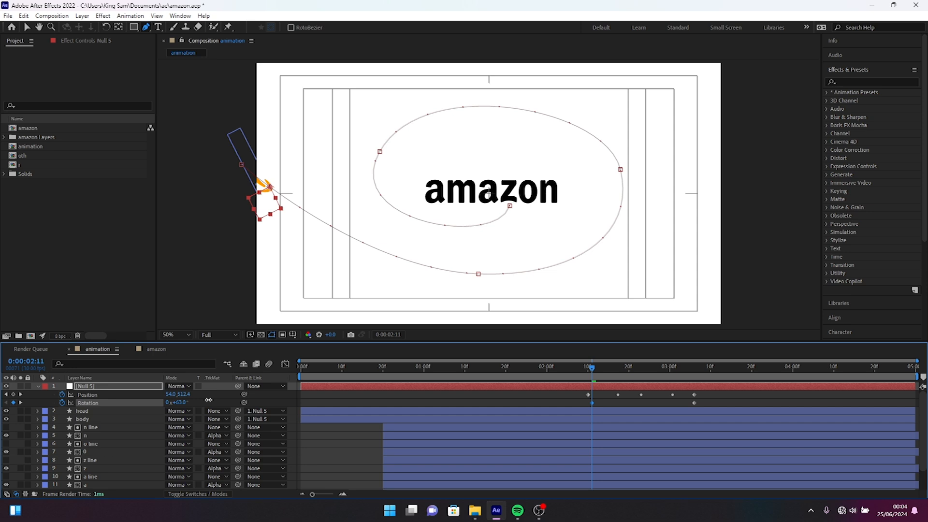
key(v)
Set the null's Rotation to 7° at 0:00:02:17 and to -77.2° at 0:00:02:23 to follow the spiral.
drag(591, 369, 616, 380)
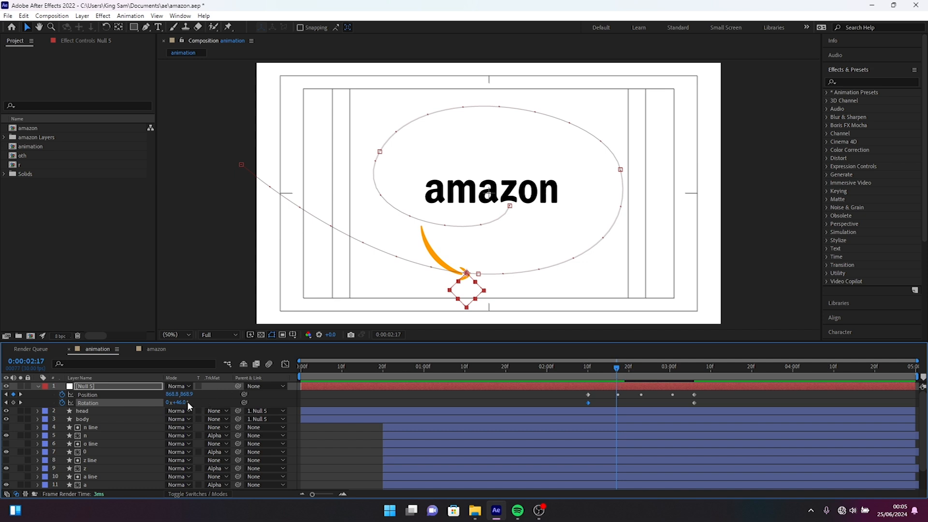
mouse_move(186, 405)
mouse_down()
mouse_move(194, 403)
mouse_move(178, 413)
mouse_up()
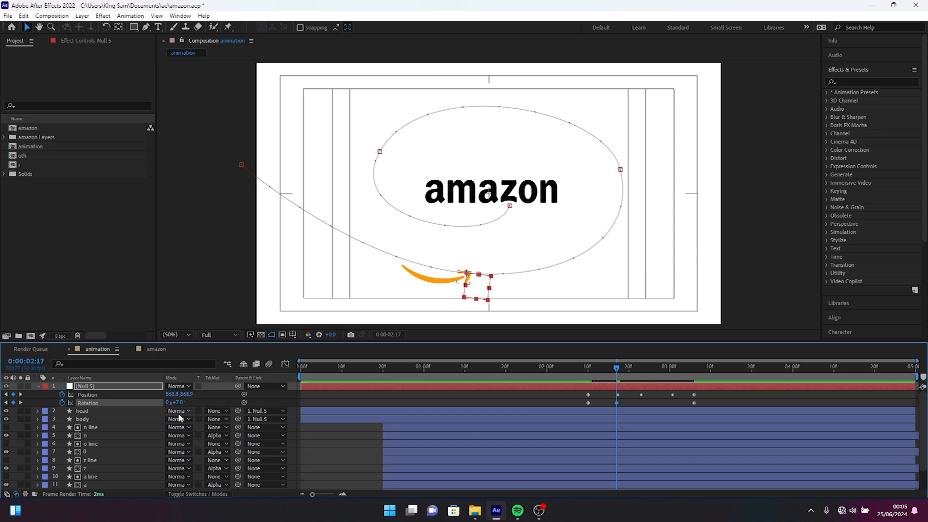
click(641, 369)
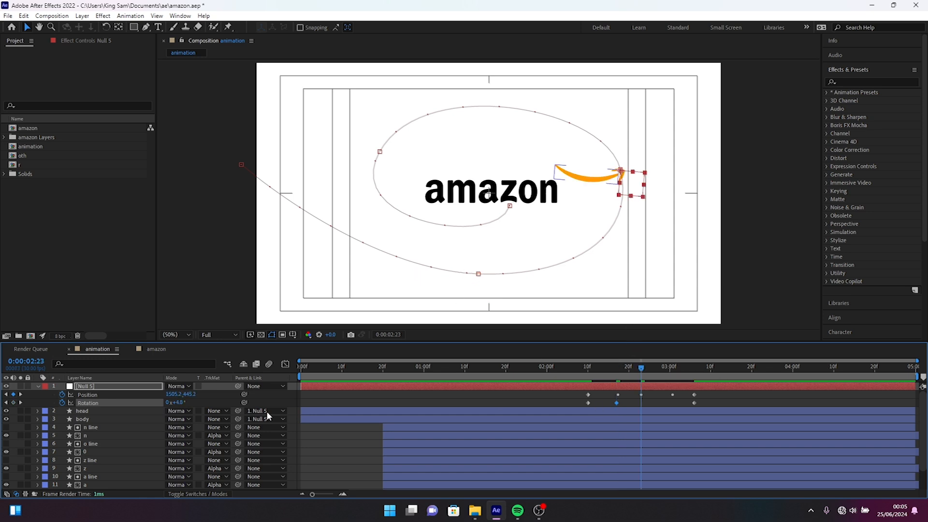
drag(180, 403, 155, 419)
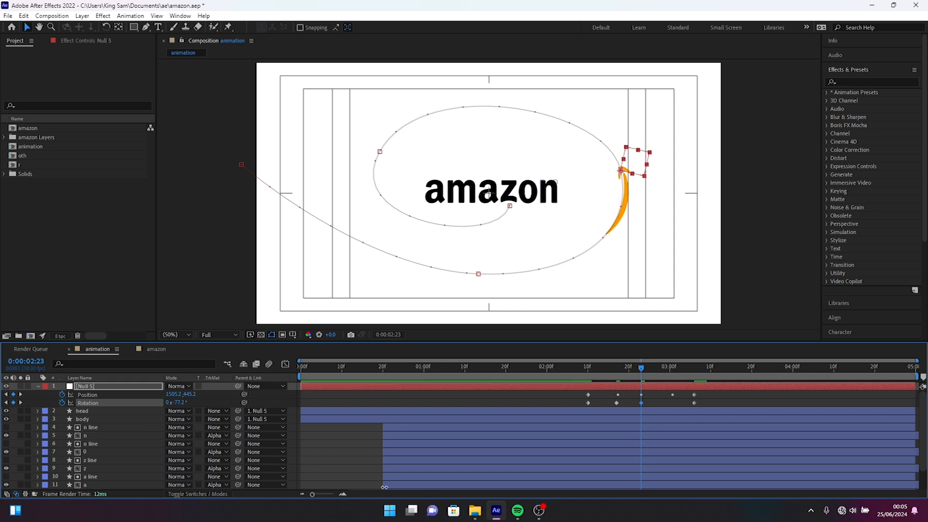
Keyframe the null's Rotation at 0:00:03:01, preview from 0:00:01:27, and adjust the Rotation at 0:00:02:27 to follow the curve.
click(672, 371)
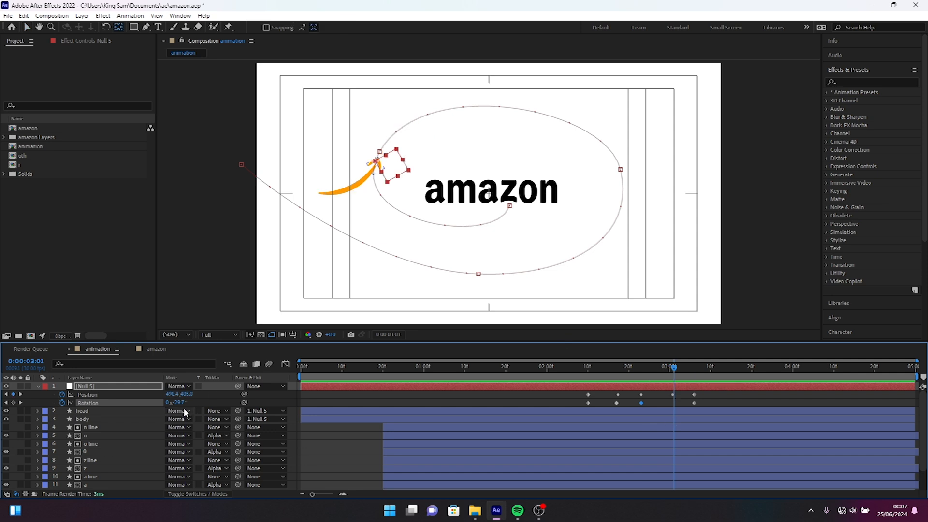
drag(182, 404, 240, 386)
click(535, 373)
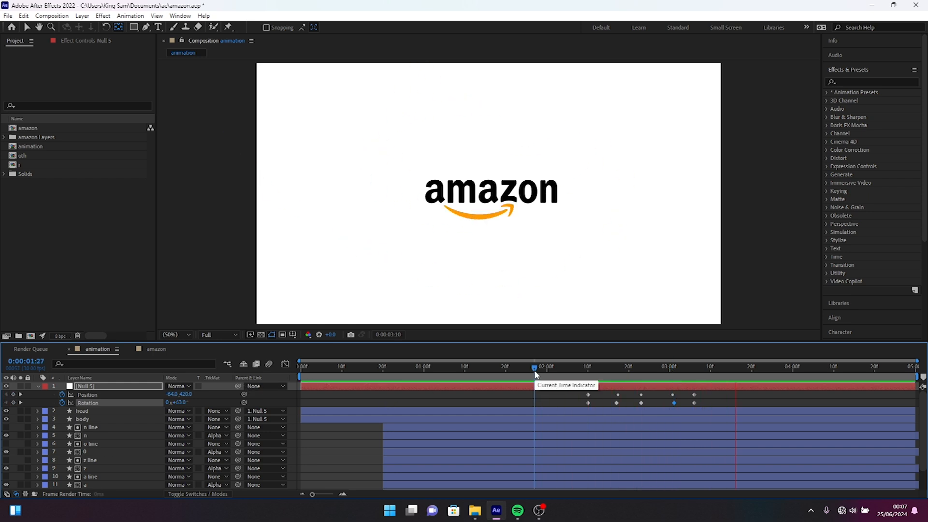
key(space)
drag(646, 376, 658, 372)
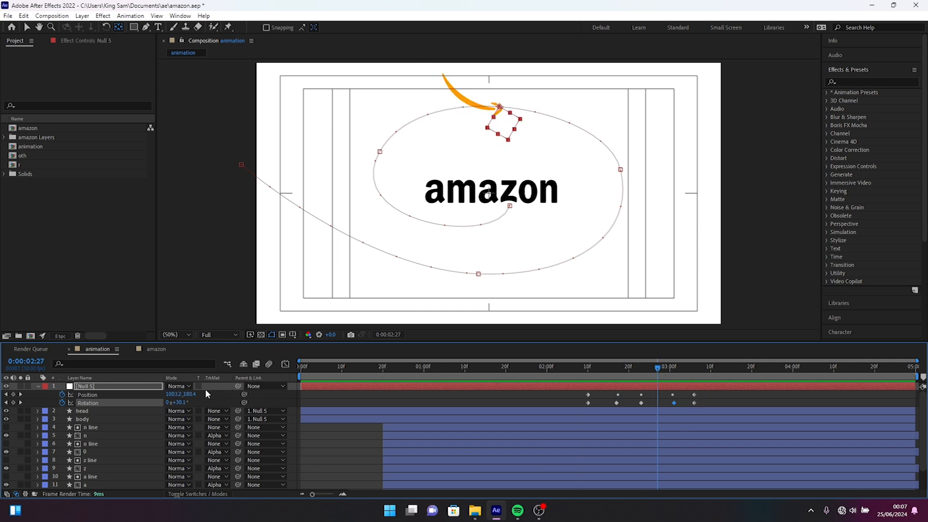
drag(182, 402, 244, 394)
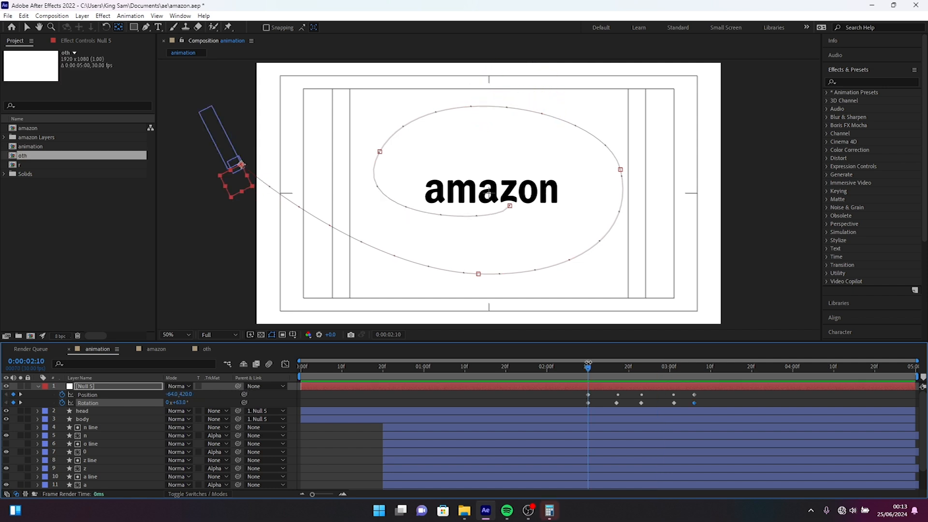
Preview the arrow's flight from 0:00:02:10 and check its orientation at 0:00:03:02.
drag(588, 363, 587, 363)
key(space)
key(space)
click(677, 369)
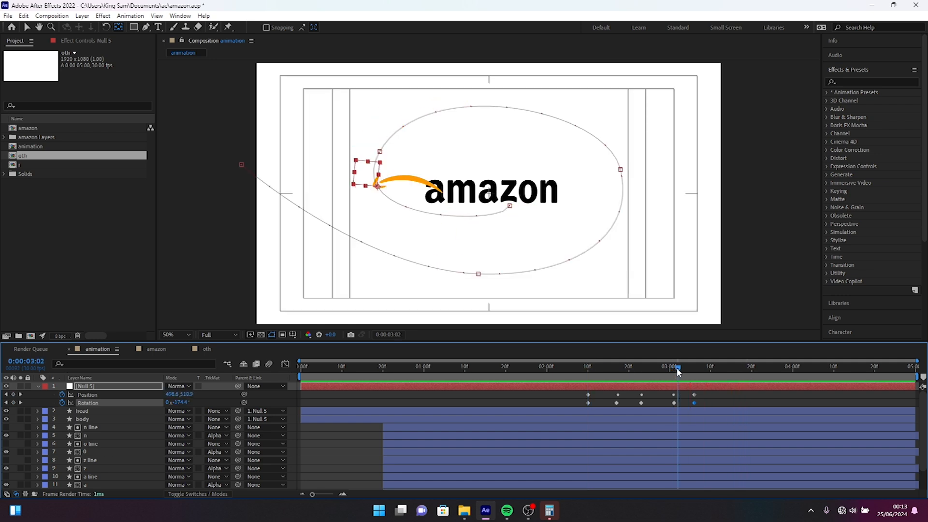
Delete the null's Rotation keyframe at 0:00:03:06 and set the Rotation there to -359° so the arrow keeps turning the same way.
drag(679, 371, 696, 374)
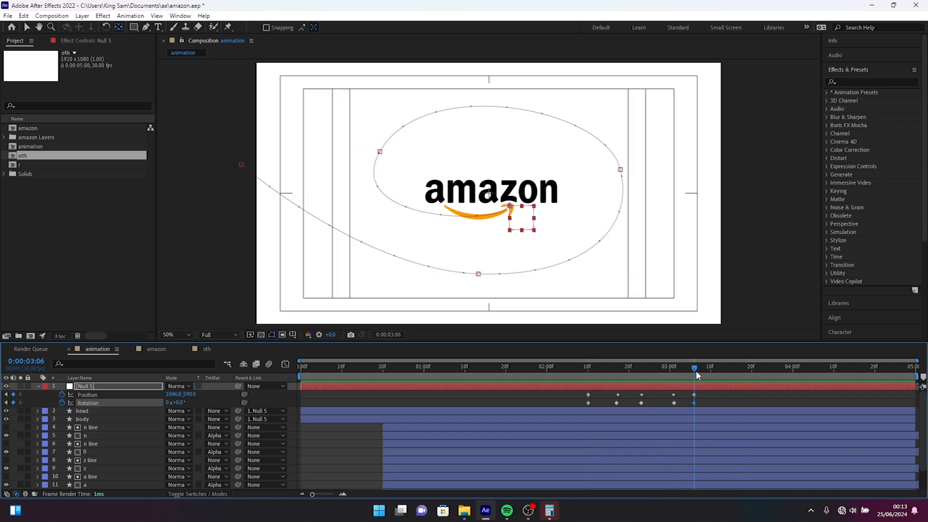
key(Delete)
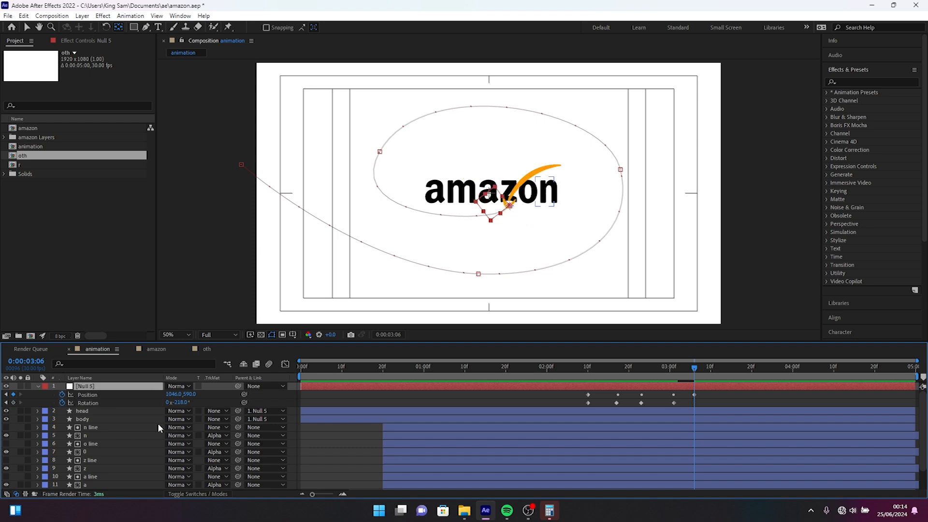
key(slash)
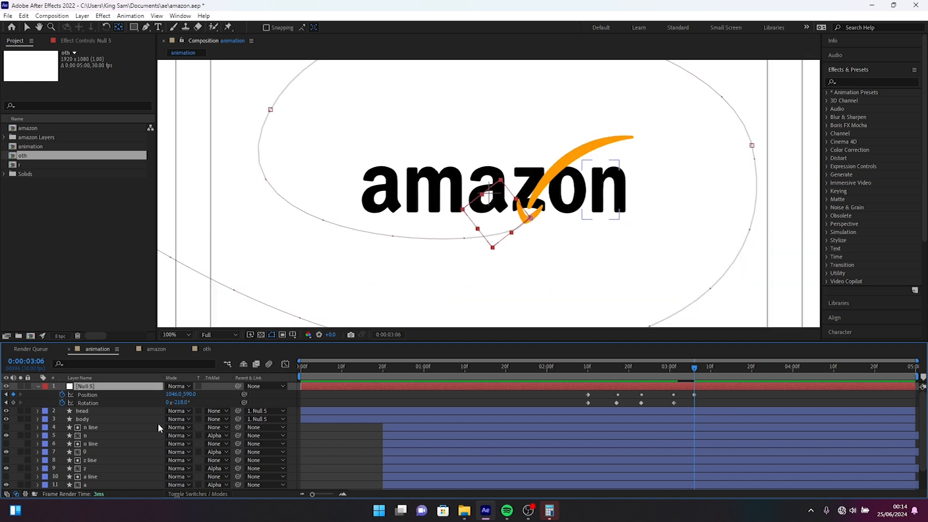
drag(178, 402, 174, 460)
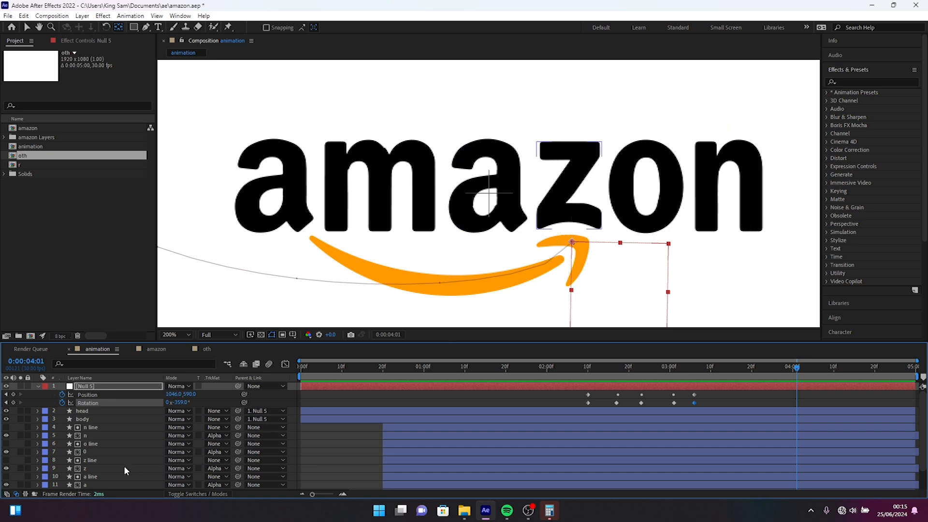
Select the z letter layer, go to 0:00:03:06, and filter the timeline by "path".
click(87, 468)
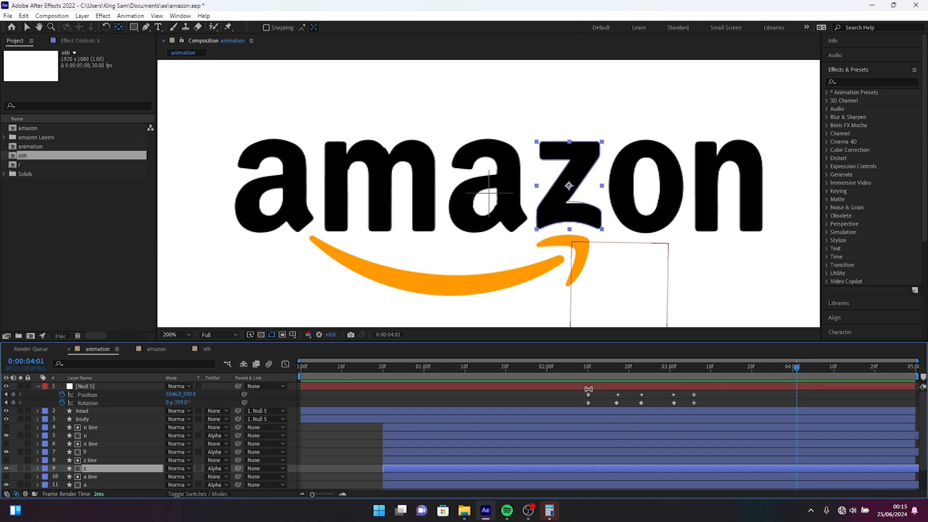
drag(670, 370, 697, 375)
click(93, 364)
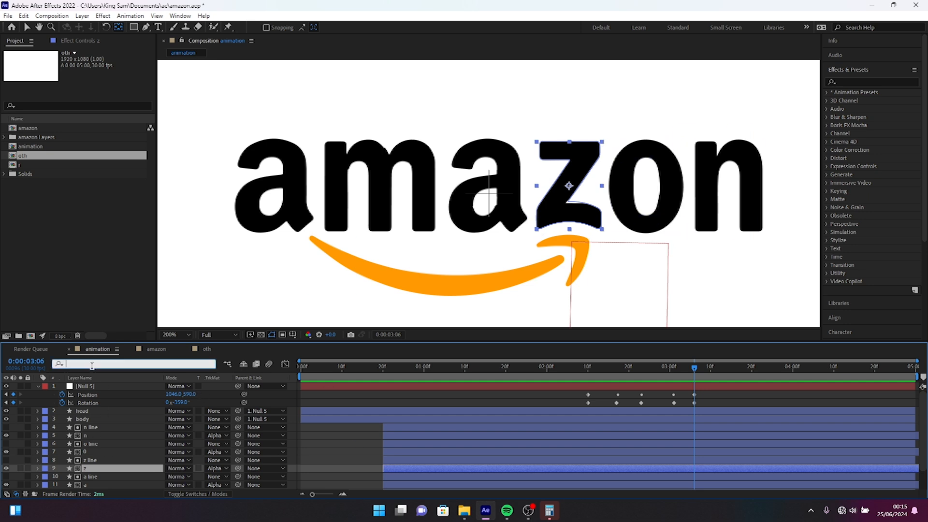
text(path)
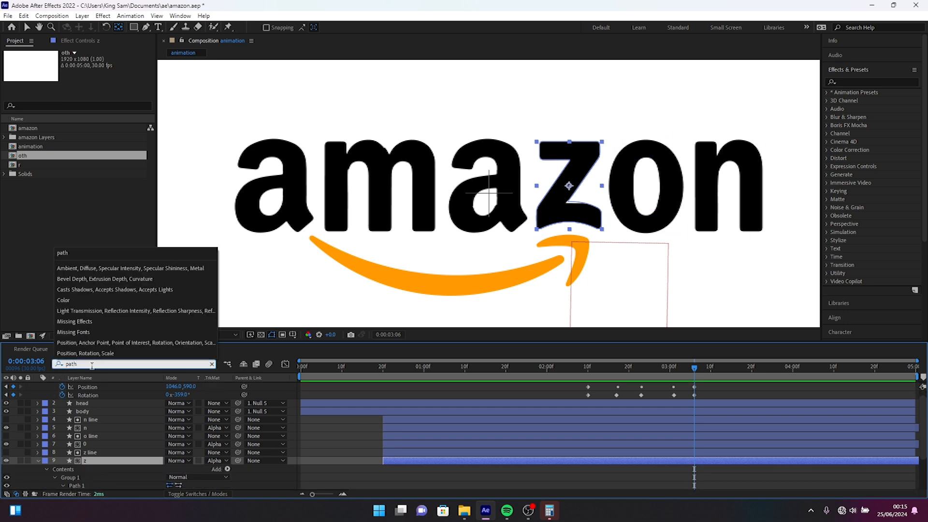
key(Return)
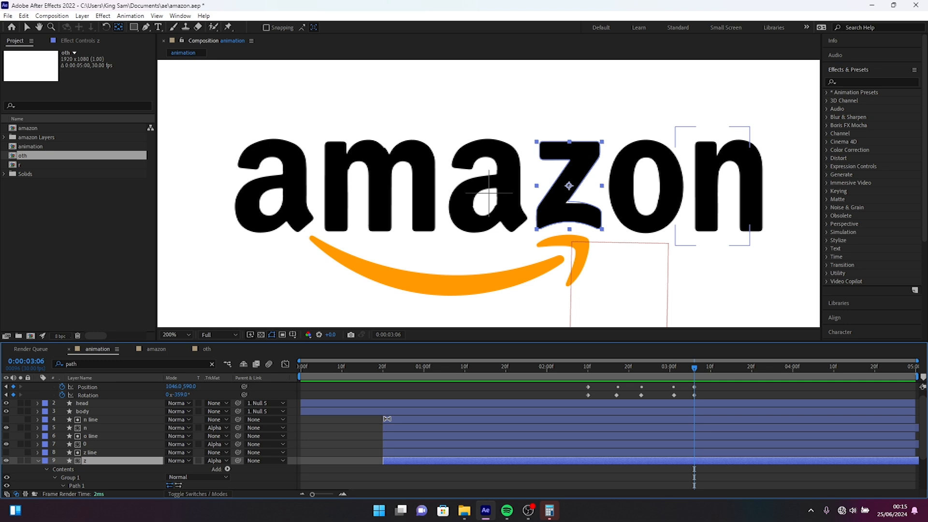
Add a keyframe to the z letter's Path property at 0:00:03:14.
scroll(591, 324, up, 1)
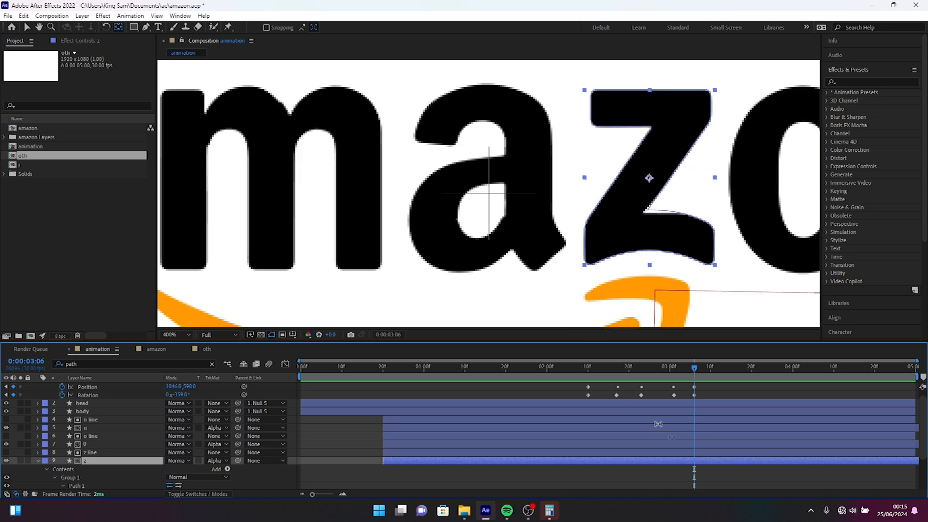
scroll(723, 382, down, 2)
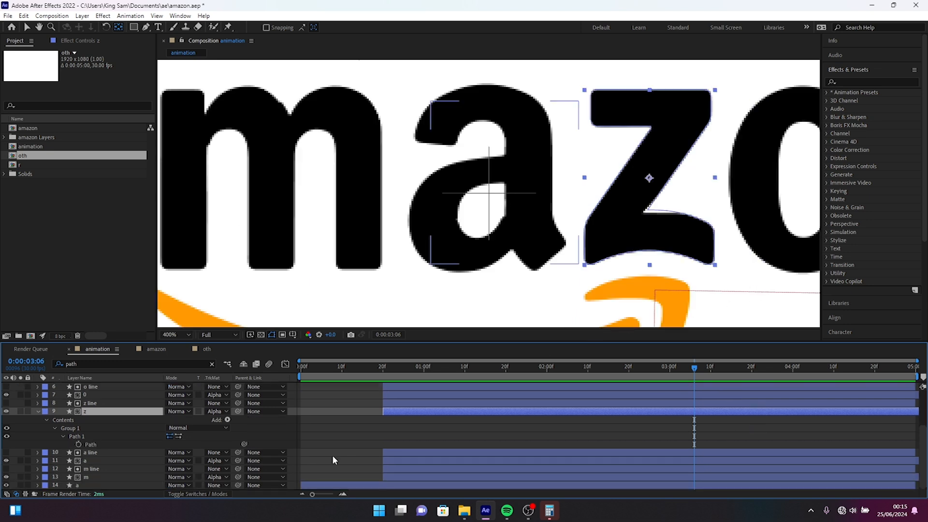
click(726, 370)
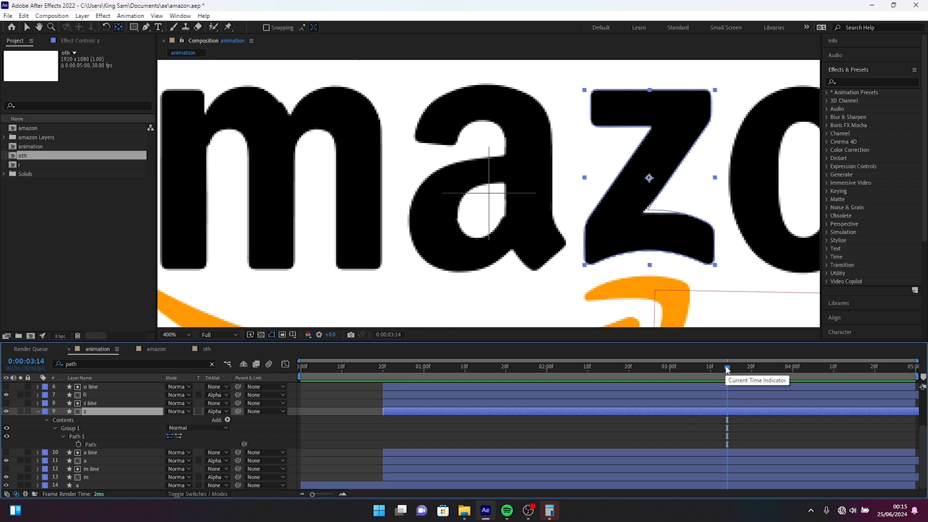
click(78, 445)
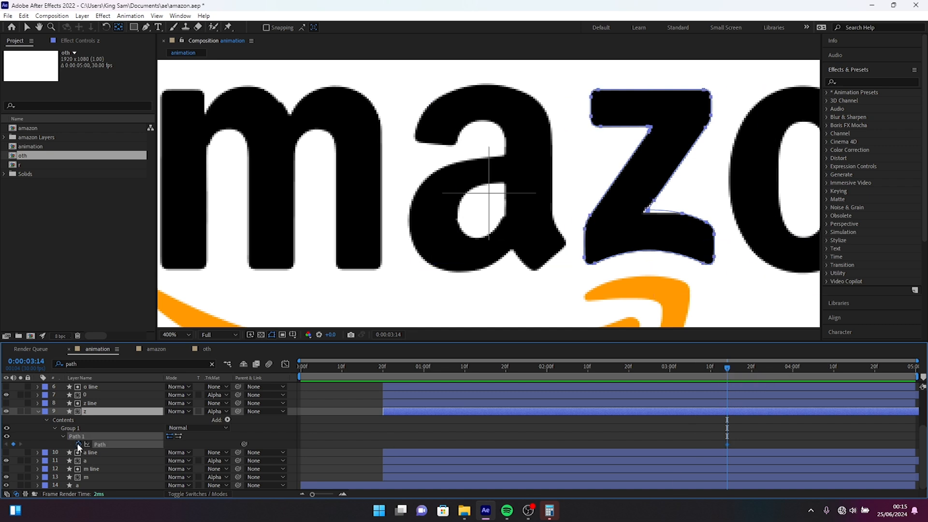
At 0:00:03:06, retract the direction handles at both ends of the z letter's arched bottom edge to flatten it.
mouse_move(698, 368)
mouse_down()
mouse_move(686, 369)
mouse_move(695, 369)
mouse_up()
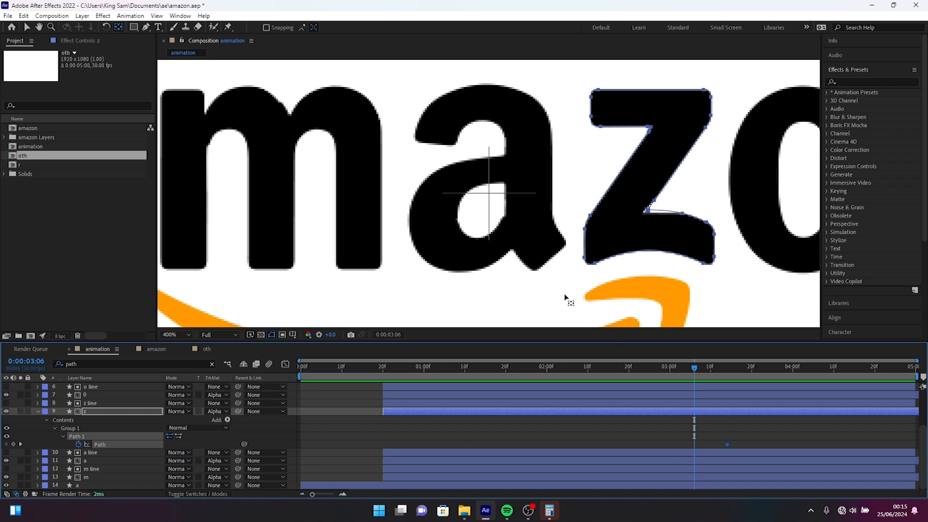
click(147, 27)
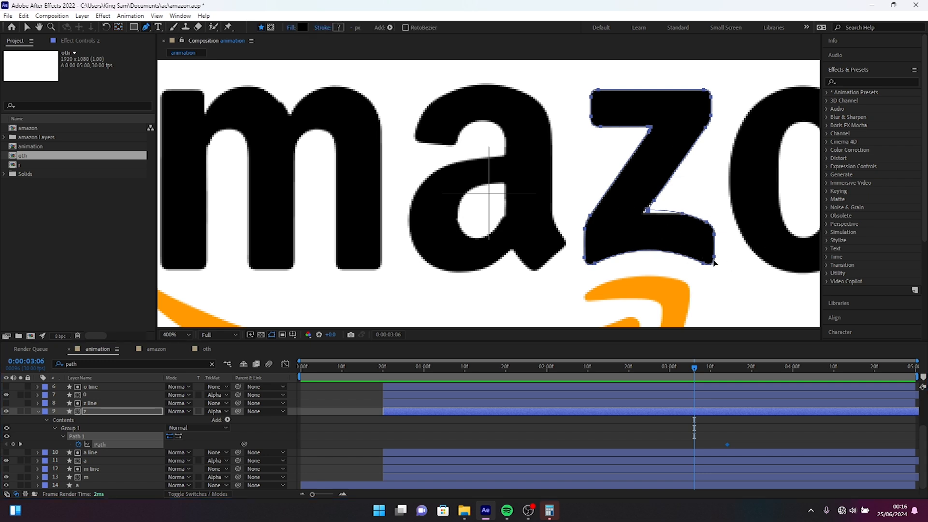
click(698, 262)
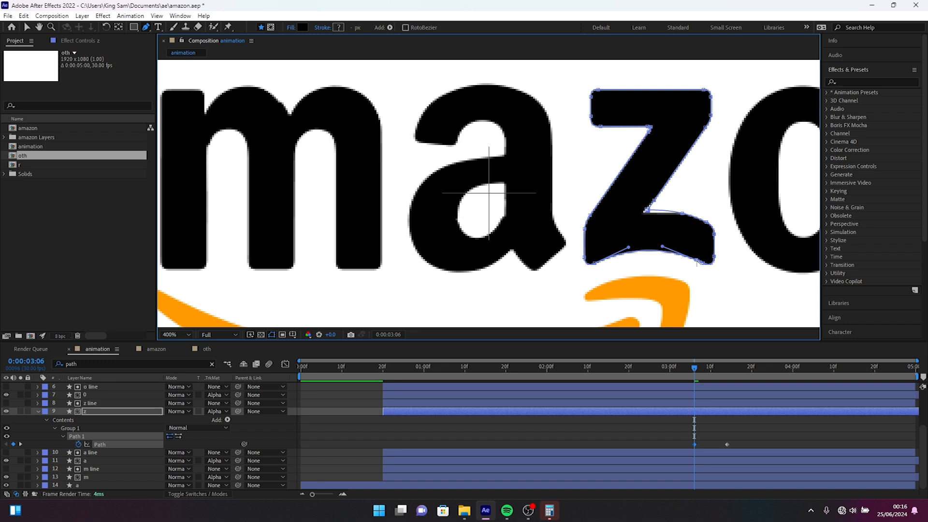
alt+click(696, 262)
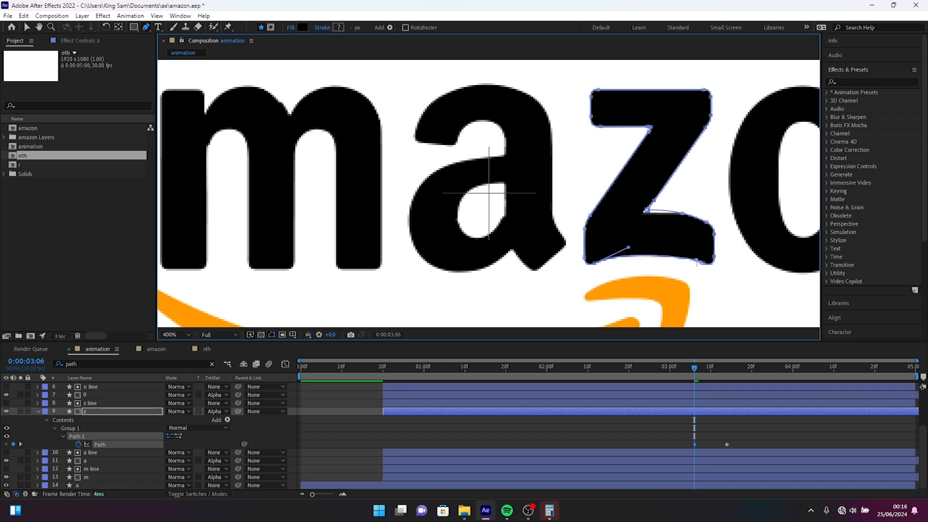
alt+click(596, 263)
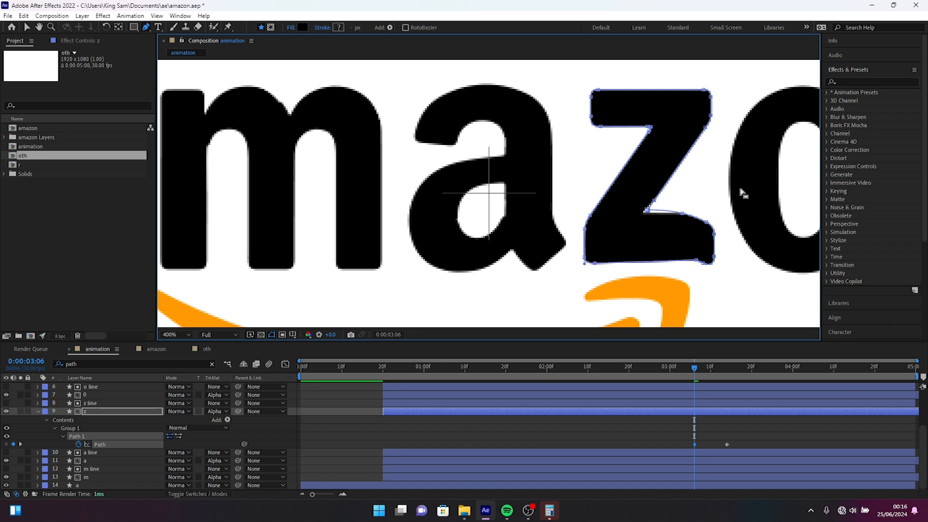
Straighten the curved upper edge of the z letter's base at 0:00:03:06 and scrub through the shape change.
alt+click(681, 213)
drag(682, 214, 644, 222)
alt+click(647, 211)
drag(644, 222, 641, 221)
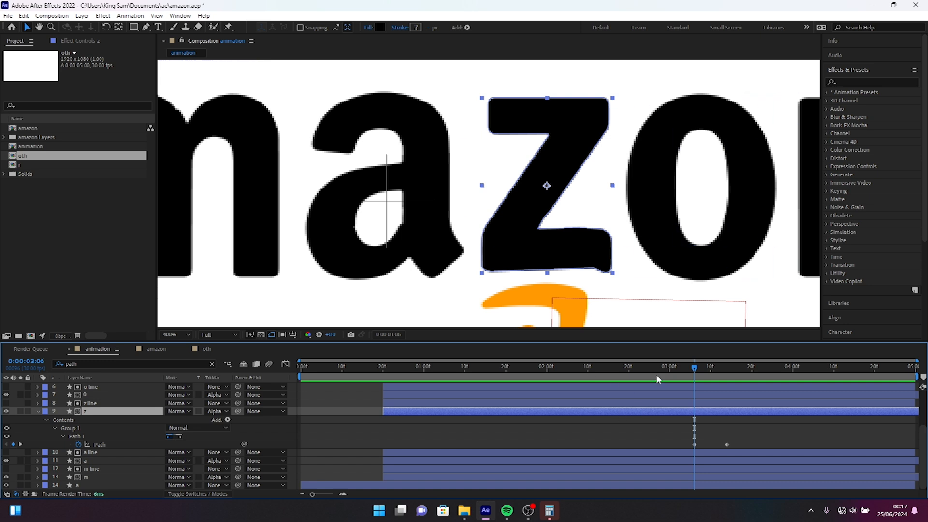
click(666, 367)
drag(667, 368, 814, 367)
Copy the z's Path keyframe from 0:00:03:14 to 0:00:03:10 and nudge the points of its curved base upward there.
click(493, 247)
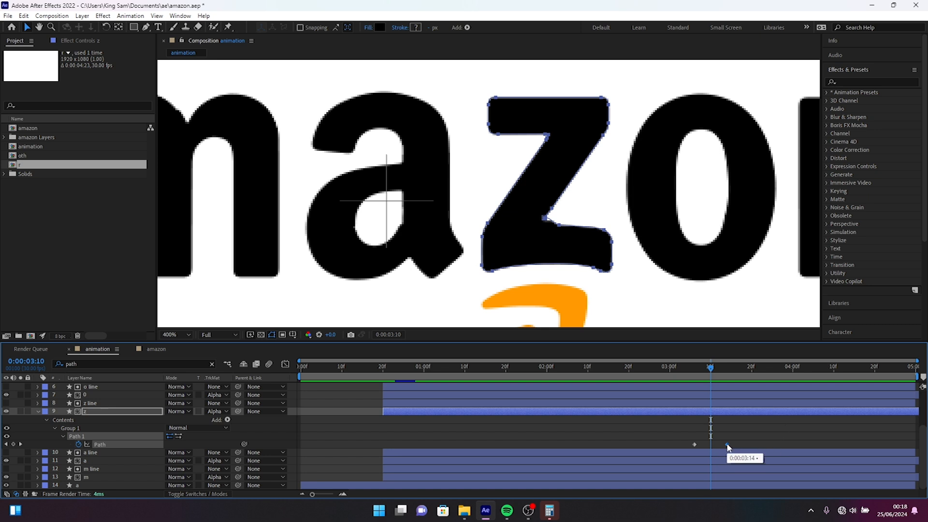
key(ctrl+v)
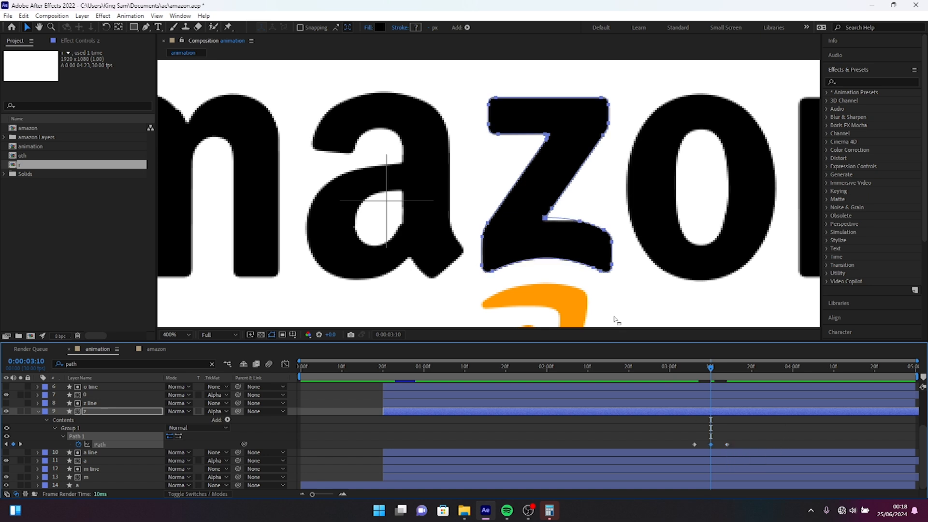
click(219, 84)
click(146, 27)
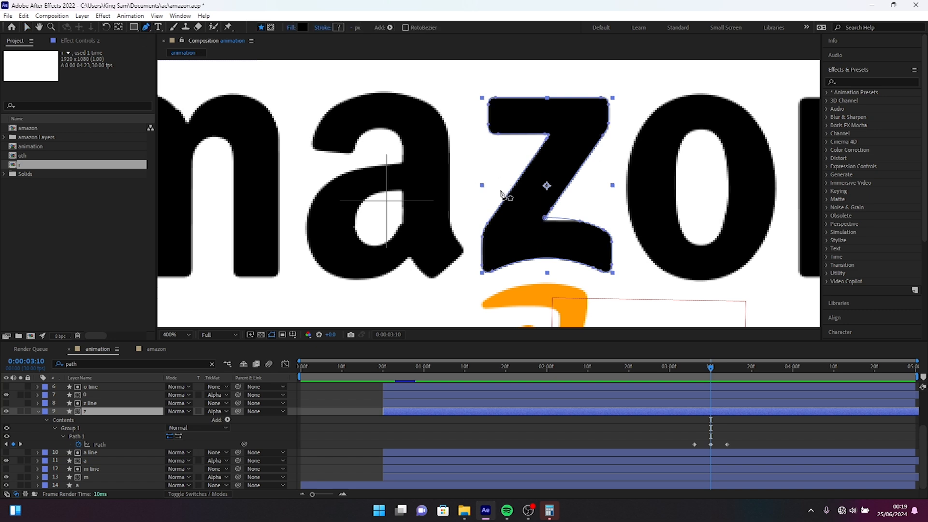
click(493, 273)
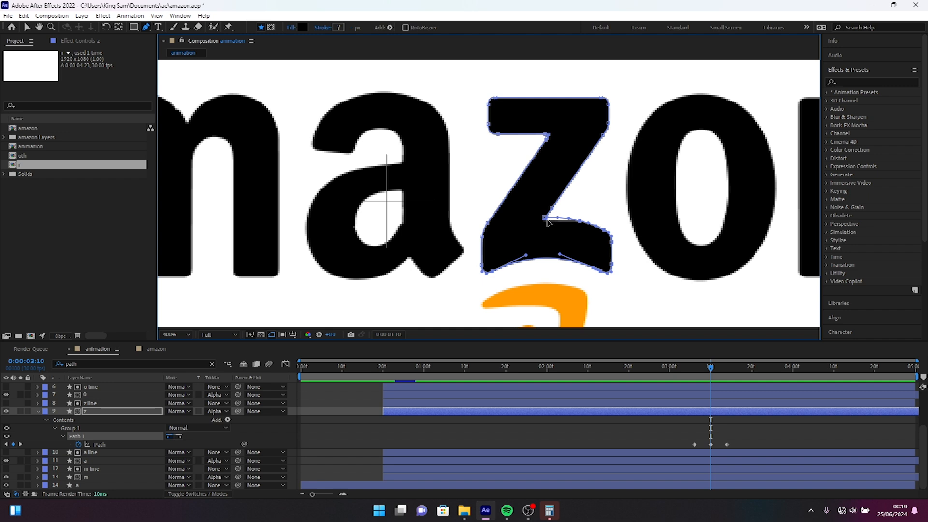
key(Up)
key(Up)
key(Up)
key(Up)
key(Up)
key(Up)
key(Up)
key(Up)
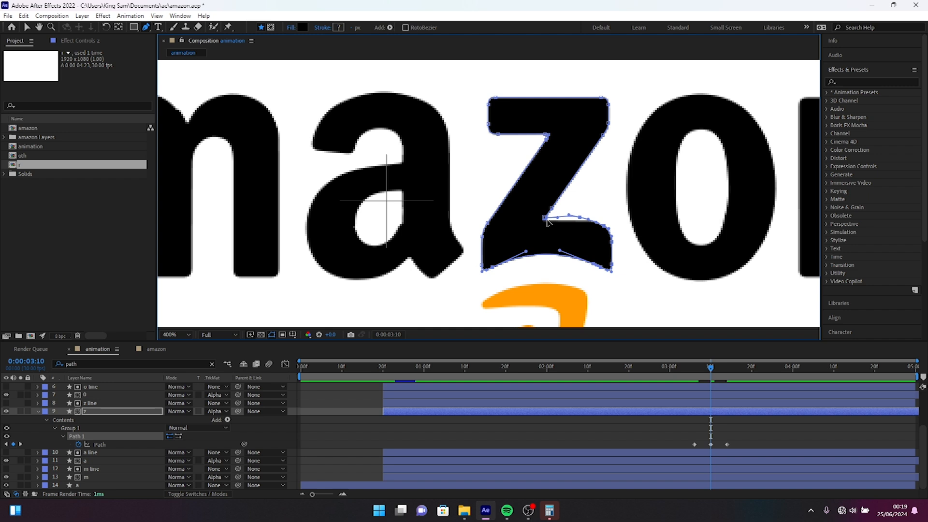
Preview the z letter's reshaping from 0:00:03:00.
click(669, 368)
key(space)
key(space)
click(668, 369)
key(space)
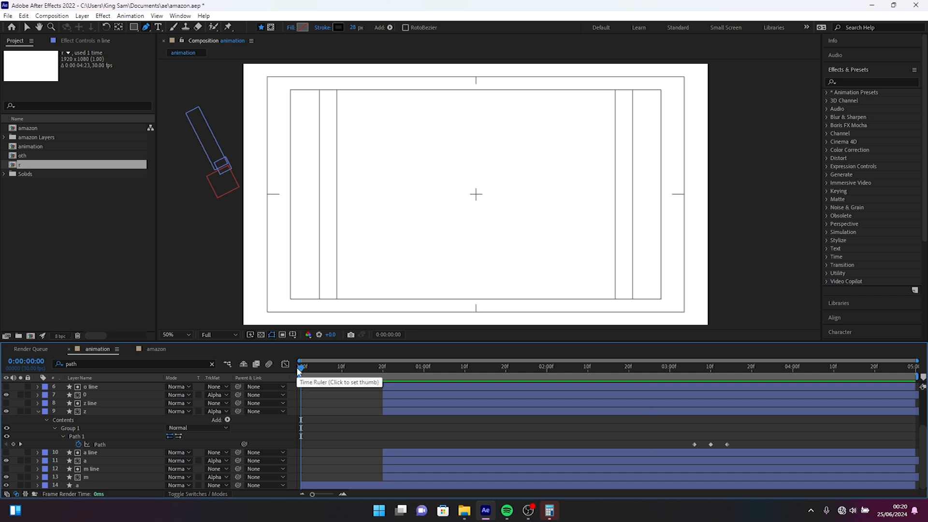
Preview the letter reveal, and shift all of the null's Position and Rotation keyframes to start at 0:00:01:07.
drag(300, 369, 387, 370)
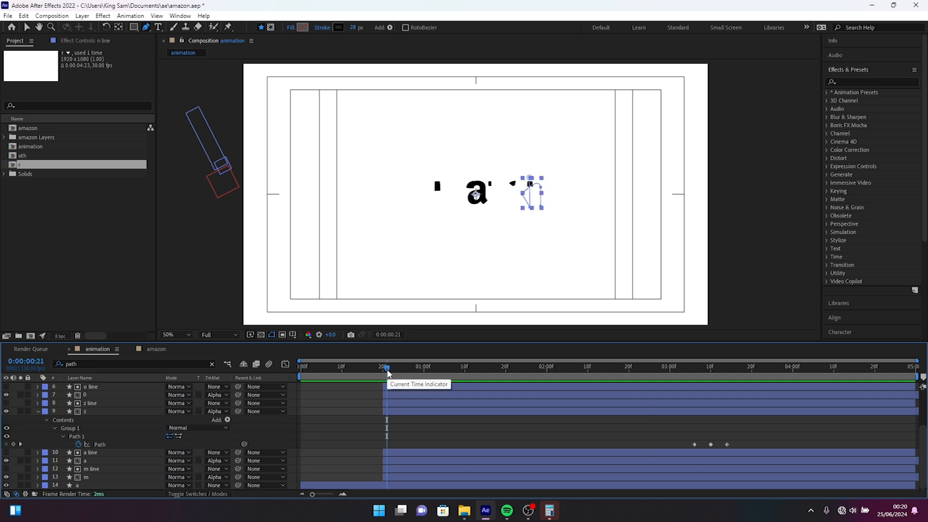
key(space)
key(space)
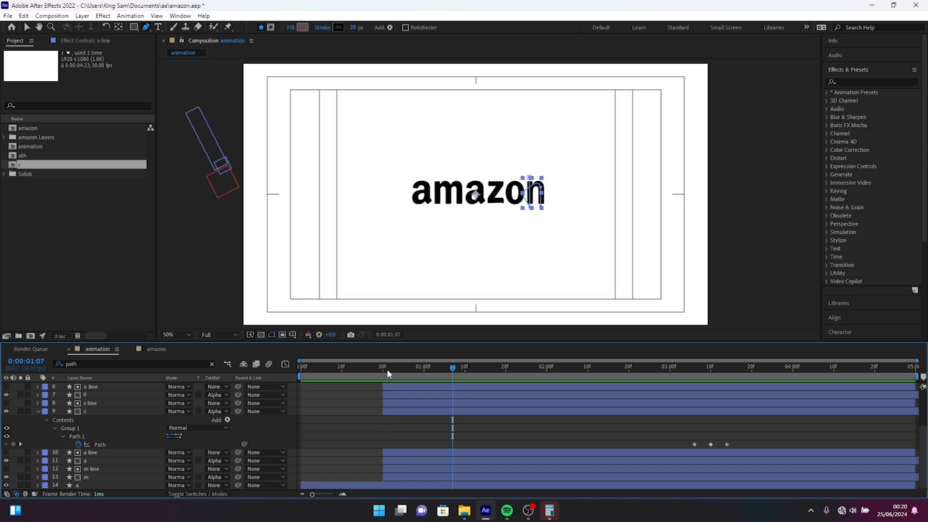
scroll(521, 401, up, 3)
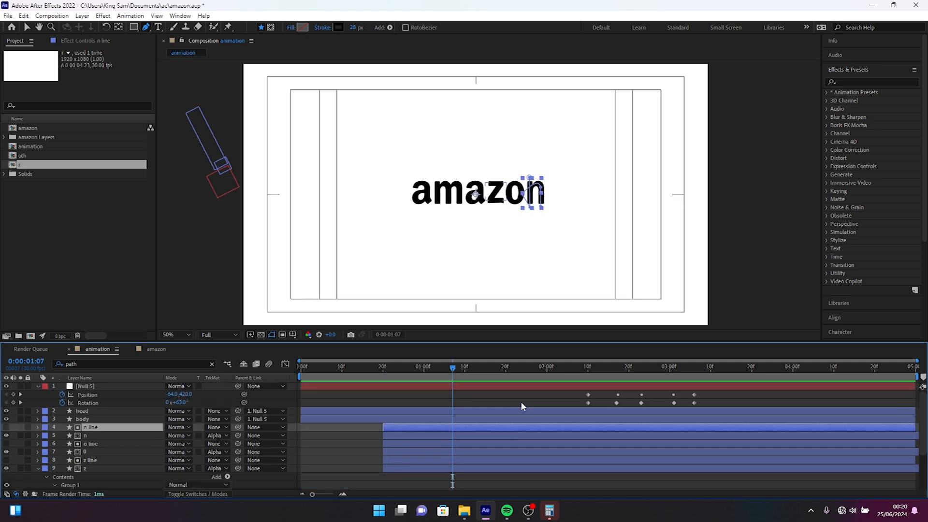
drag(710, 395, 453, 409)
Shift the z letter's three Path keyframes together to start at 0:00:02:03, where the null's motion ends.
drag(537, 369, 560, 375)
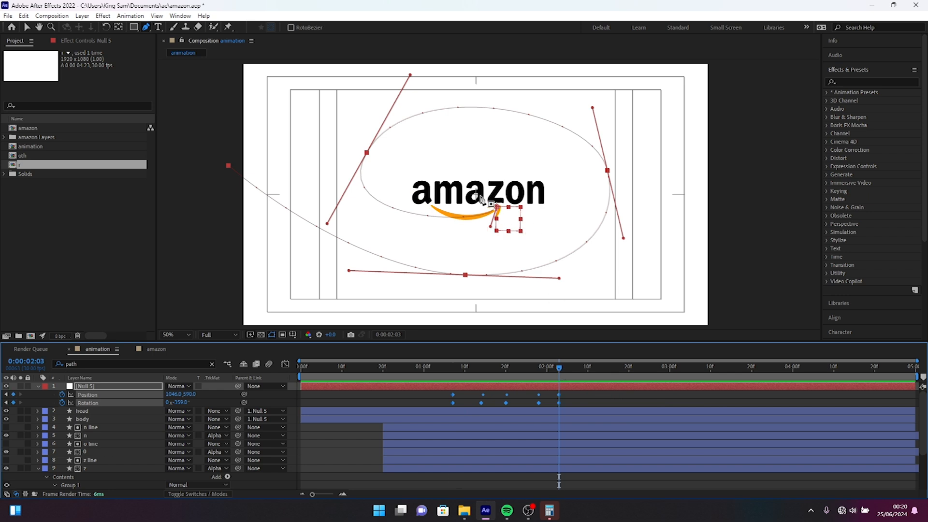
click(27, 27)
scroll(623, 430, down, 3)
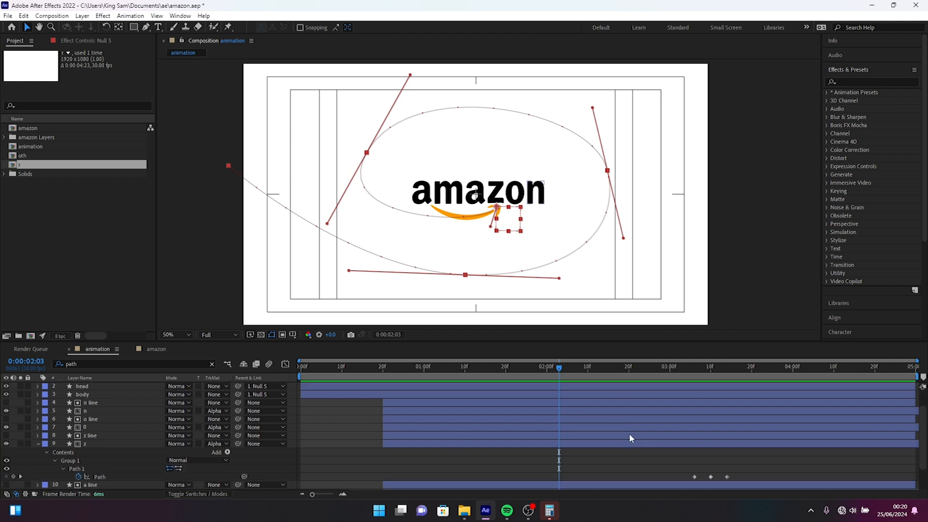
drag(739, 437, 559, 442)
drag(564, 447, 558, 443)
Preview the whole logo animation from the beginning with the retimed keyframes.
drag(357, 370, 224, 352)
key(space)
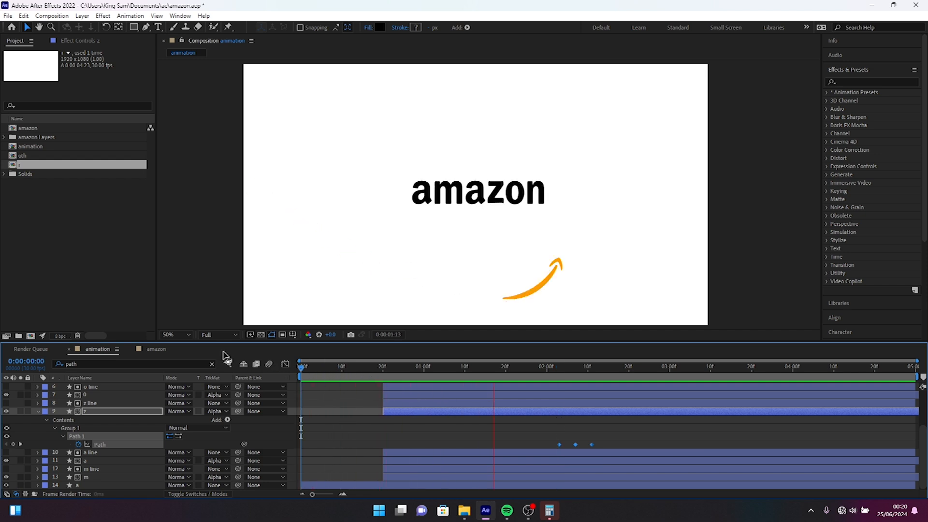
key(space)
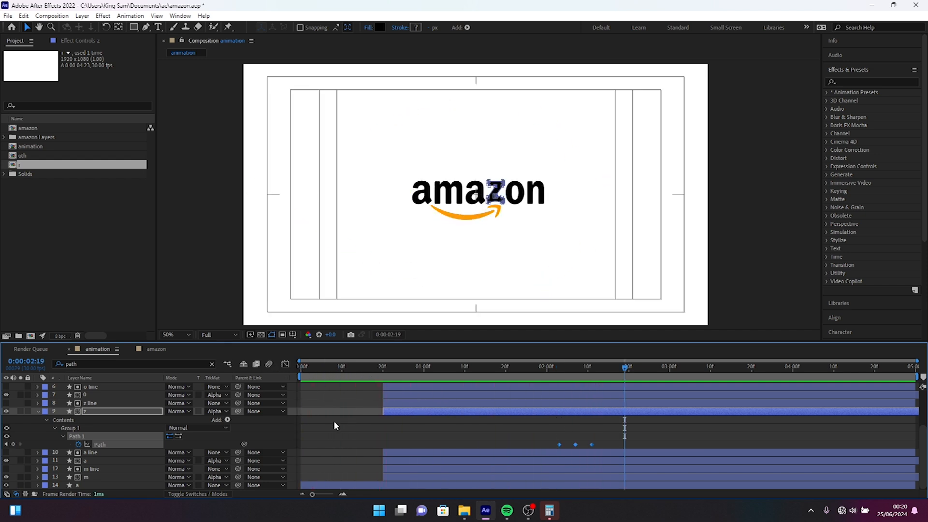
Enable motion blur for the composition and for the null, head and body layers, and preview the result.
scroll(351, 423, up, 3)
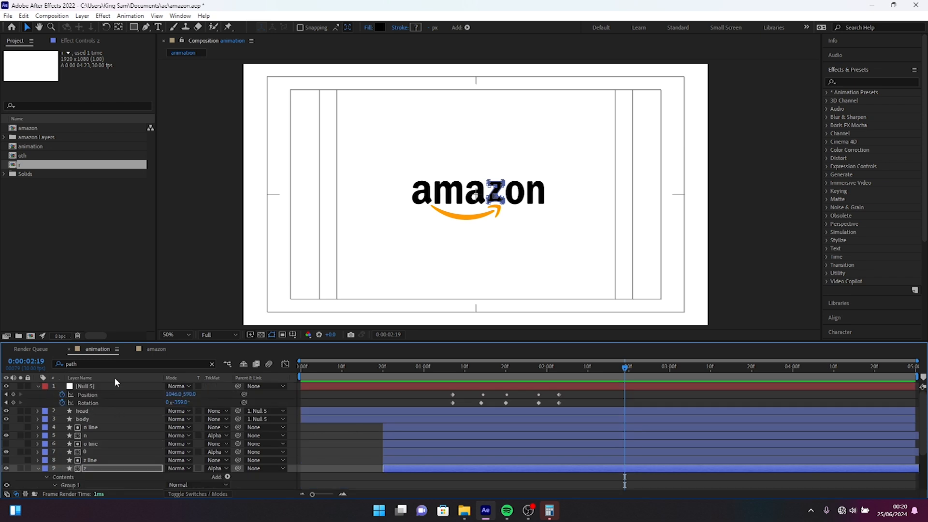
key(F4)
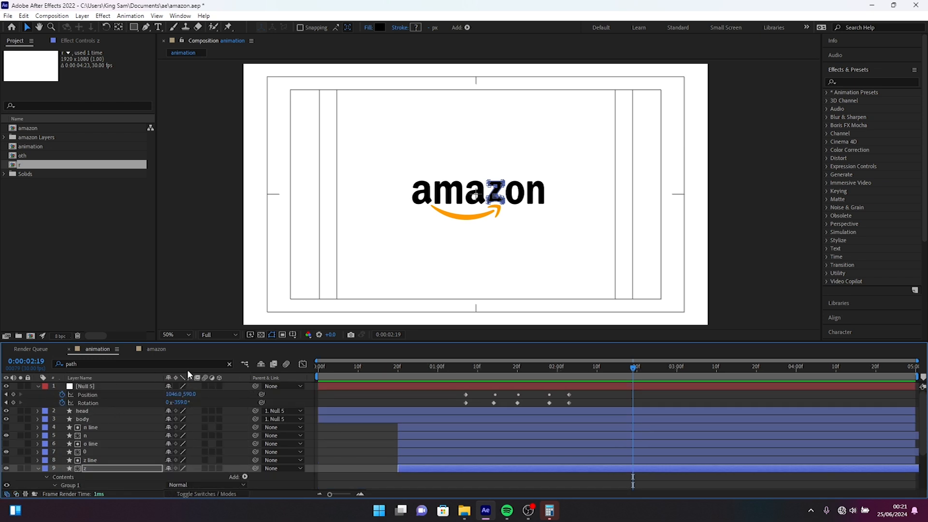
click(205, 386)
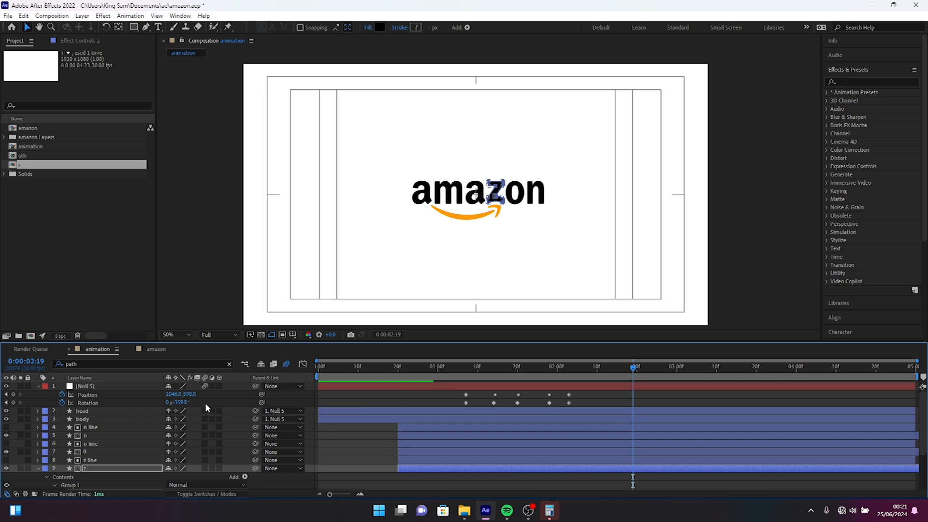
click(205, 411)
click(205, 419)
key(space)
Compress the null's Position and Rotation keyframes proportionally so they end at about 0:00:01:26, and preview the faster flight.
drag(593, 396, 466, 410)
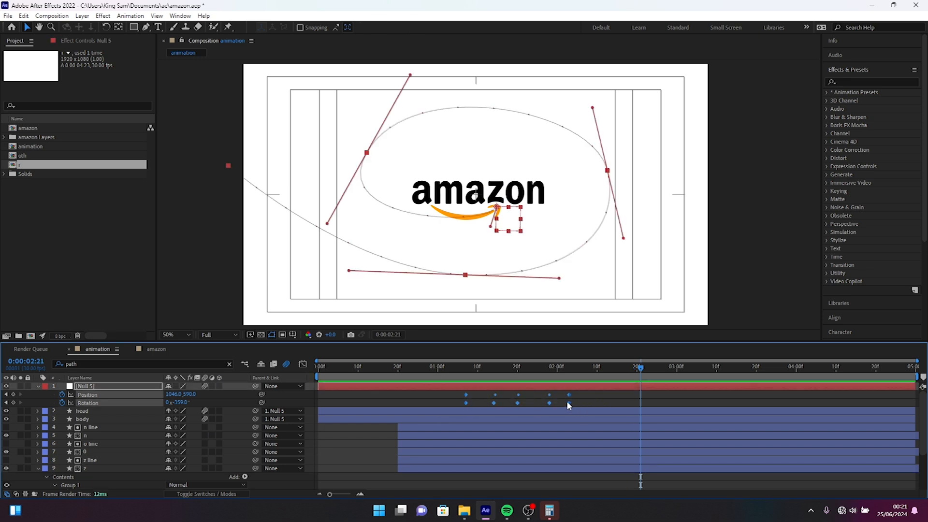
drag(569, 403, 543, 403)
click(460, 367)
key(space)
key(space)
Shift the z letter's Path keyframes to start right after the null's last keyframe, at about 0:00:01:27.
click(547, 368)
scroll(637, 470, down, 2)
drag(622, 441, 547, 445)
drag(547, 445, 544, 444)
click(401, 367)
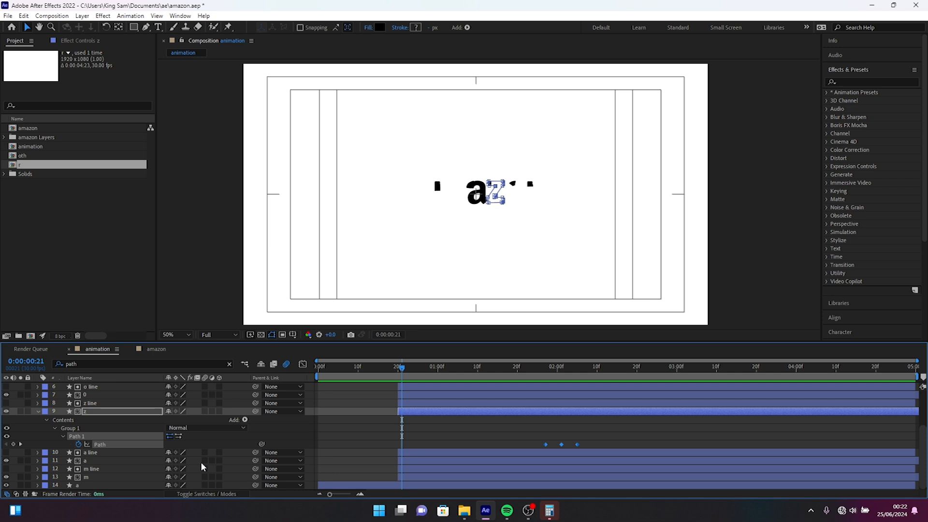
Pre-compose all letter and line layers from m up to n line, moving all attributes into the new composition.
click(86, 476)
scroll(86, 475, up, 3)
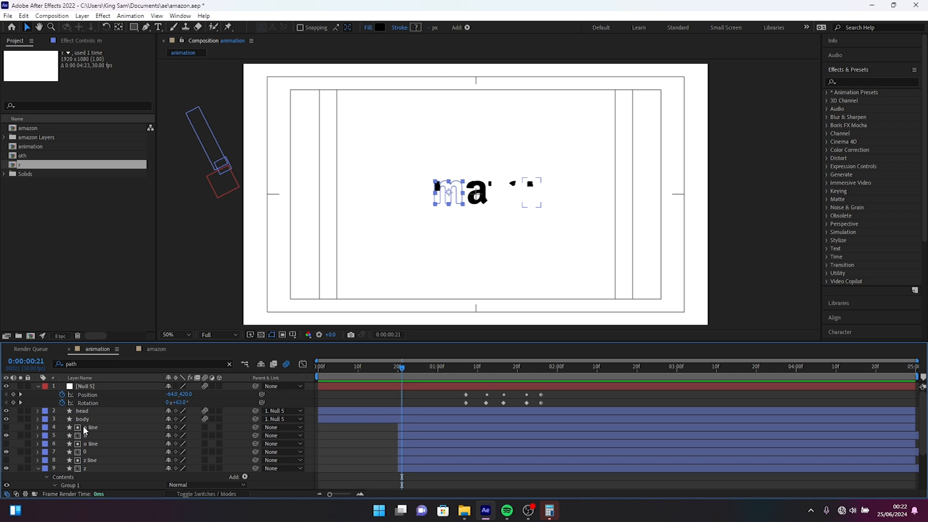
shift+click(83, 427)
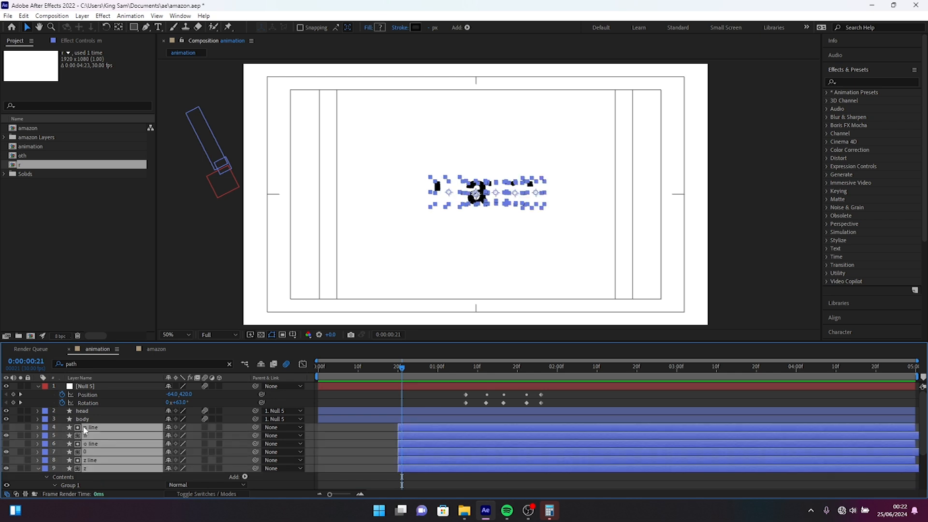
right_click(85, 429)
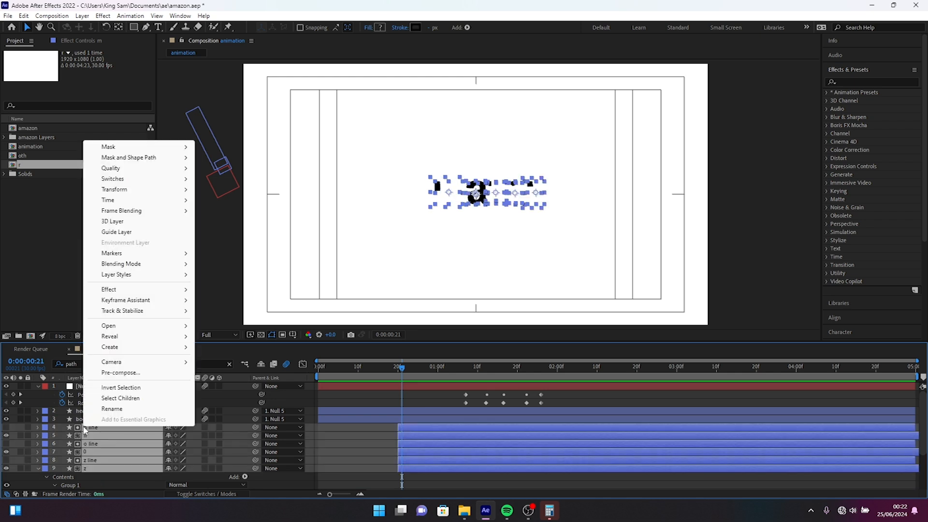
click(123, 373)
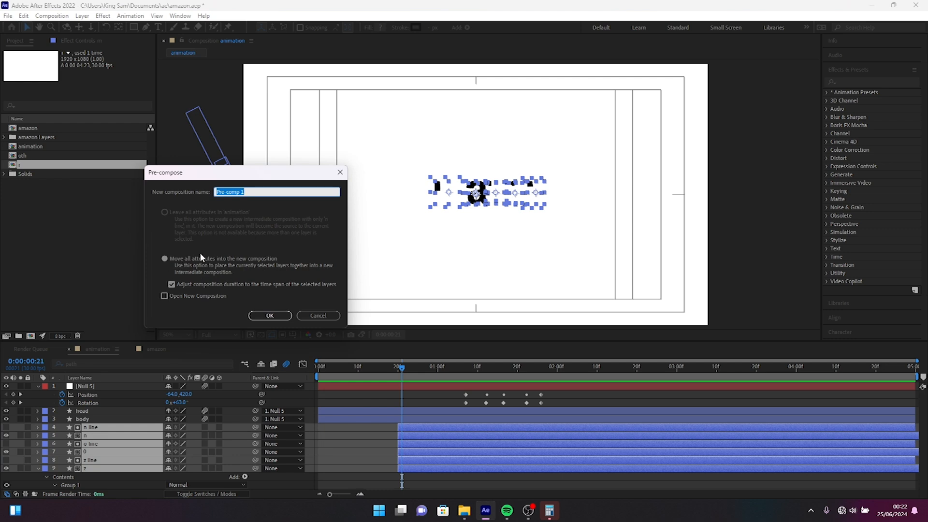
click(272, 315)
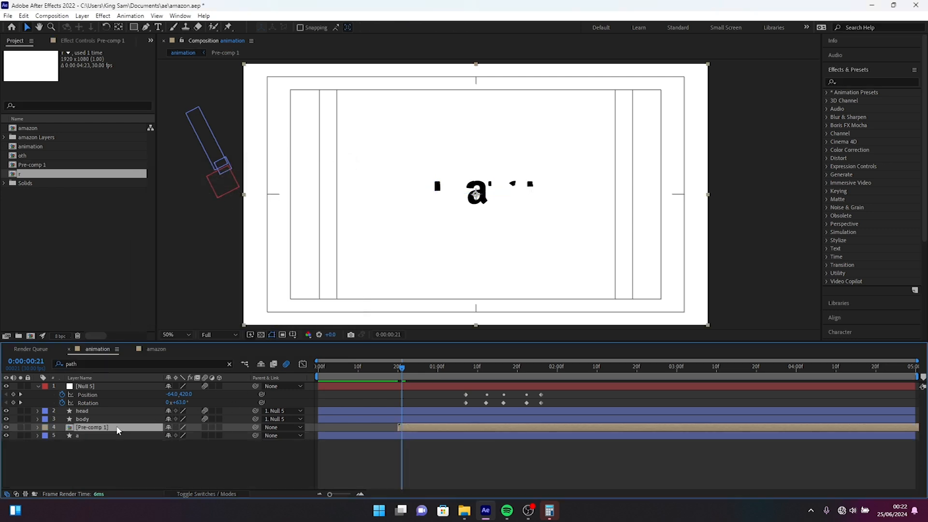
Rename the pre-composed letters layer to "mazon" and play the start of the animation.
right_click(118, 430)
click(151, 412)
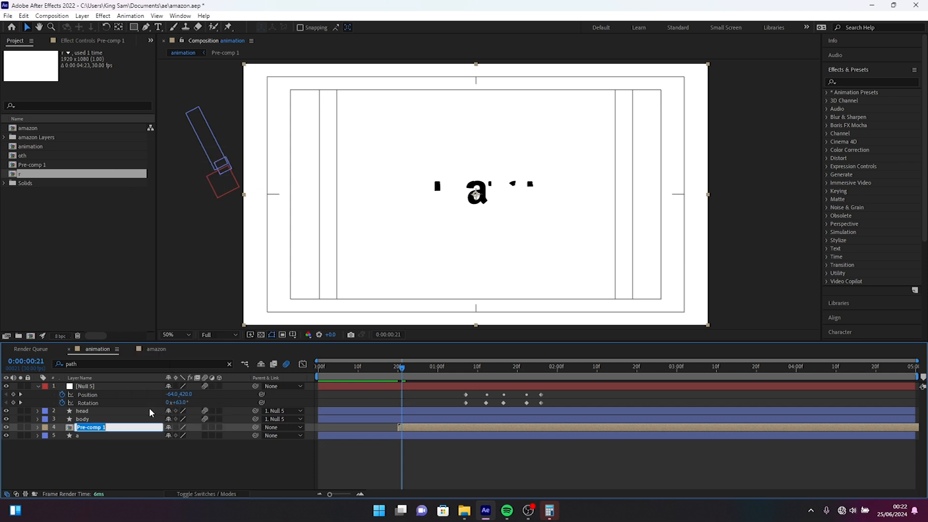
text(mazon)
key(Return)
key(space)
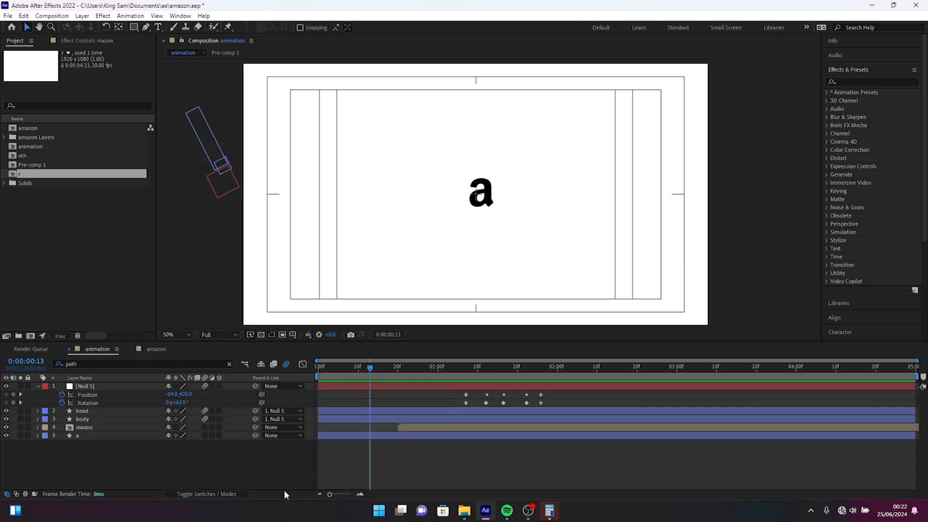
Draw a large rectangle shape from the composition's left area across most of the letter a, with a 0 px stroke.
click(134, 27)
mouse_move(271, 137)
mouse_down()
mouse_move(343, 190)
mouse_move(482, 224)
mouse_move(498, 232)
mouse_move(491, 251)
mouse_up()
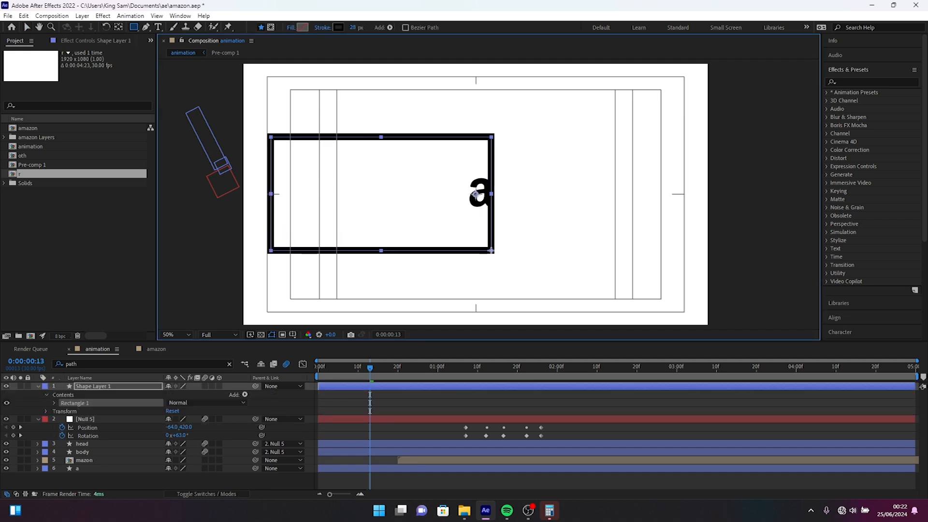
click(352, 27)
text(0)
key(Return)
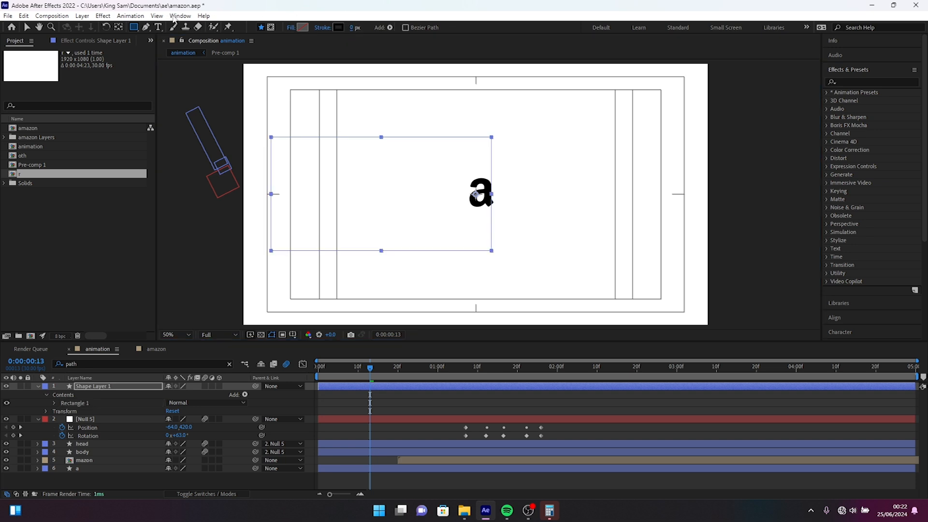
Fill the rectangle with pure red and place its layer between the mazon and a layers.
click(301, 27)
drag(192, 348, 104, 427)
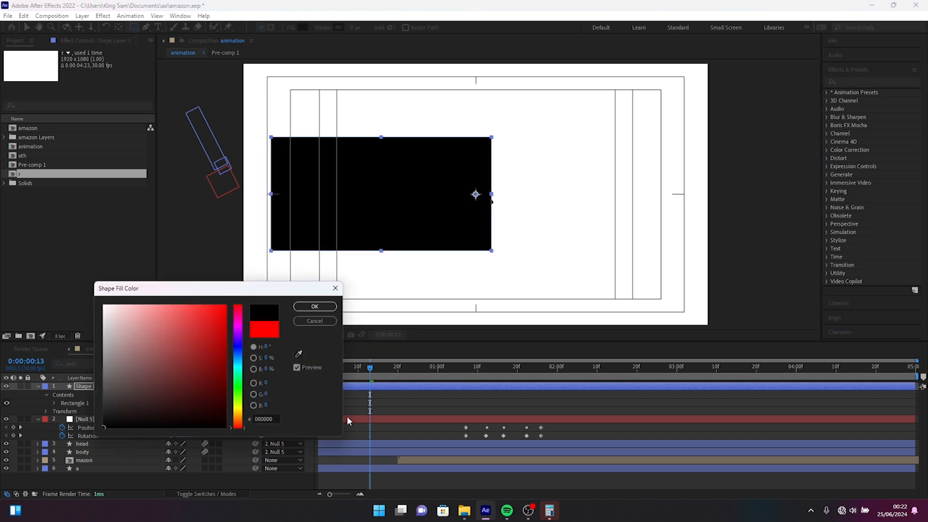
drag(220, 350, 337, 288)
click(317, 307)
drag(88, 387, 99, 464)
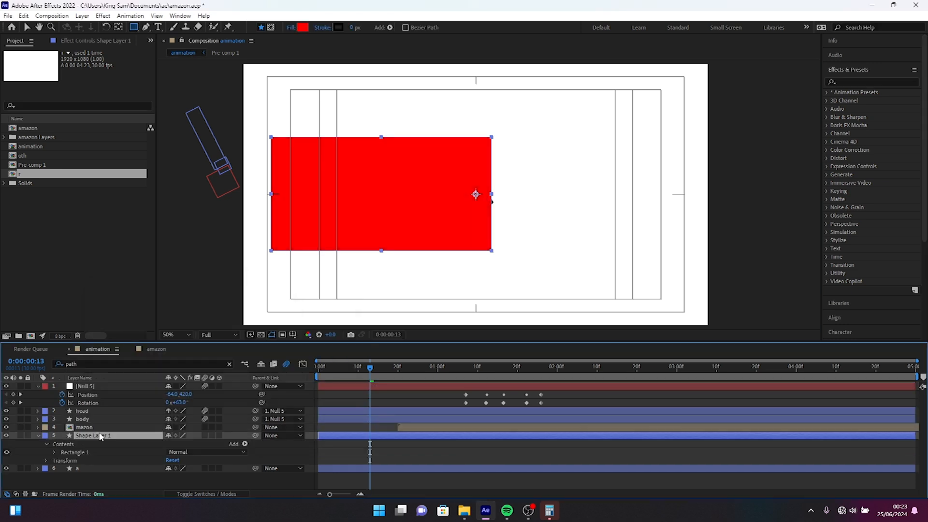
Place the red rectangle layer directly above mazon and set mazon's track matte to Alpha Matte "Shape Layer 1".
drag(100, 437, 101, 429)
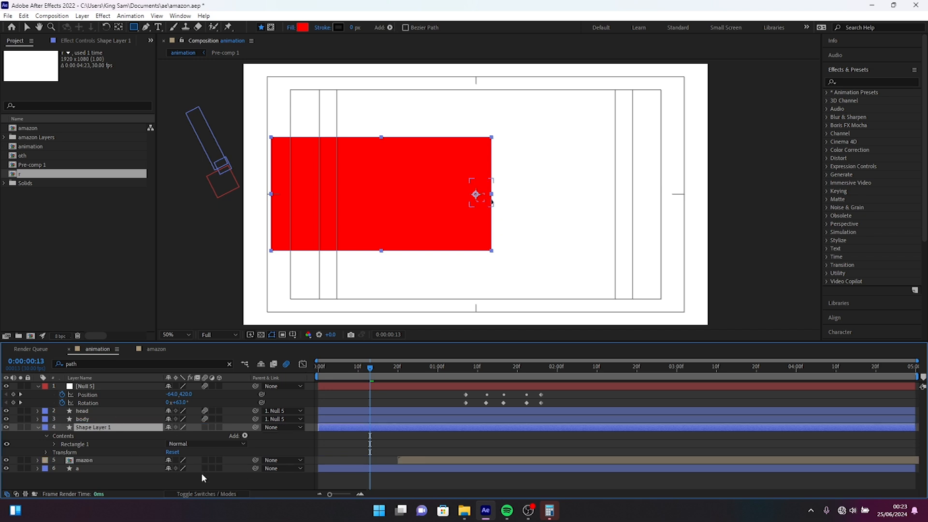
key(F4)
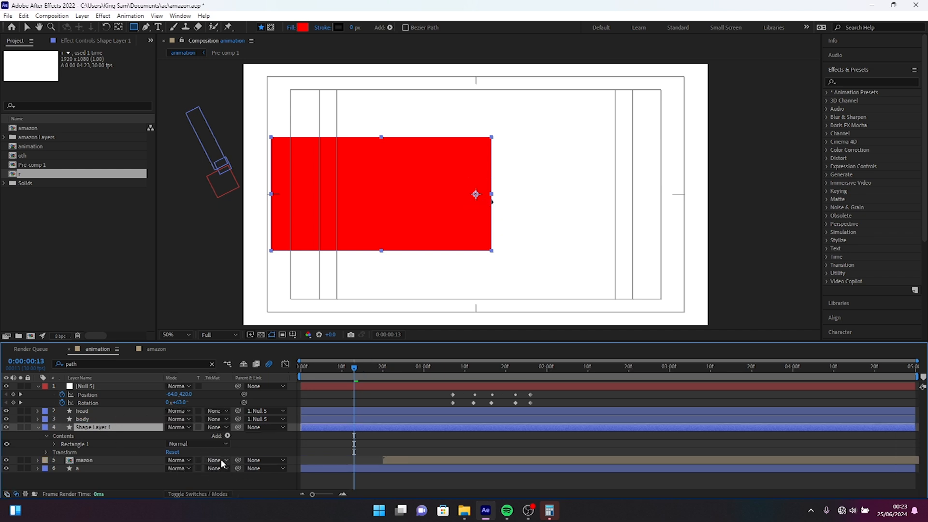
click(216, 464)
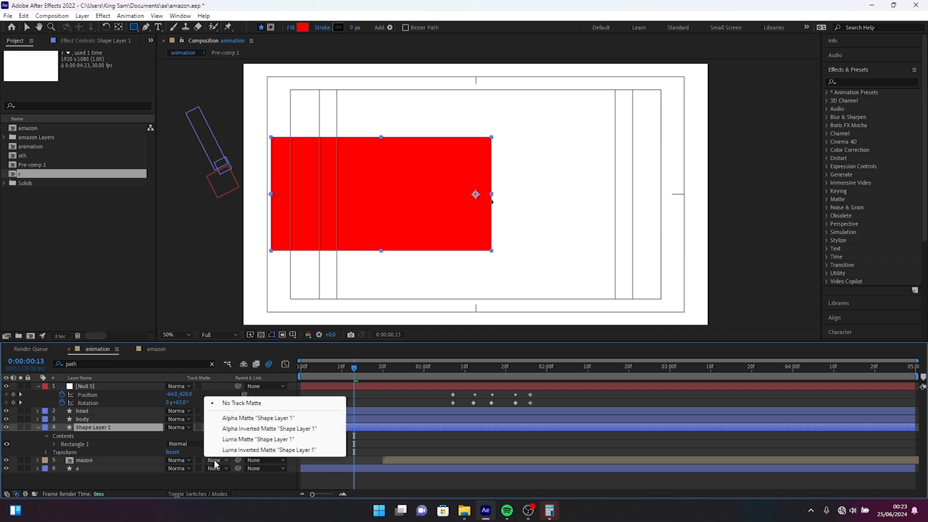
click(235, 419)
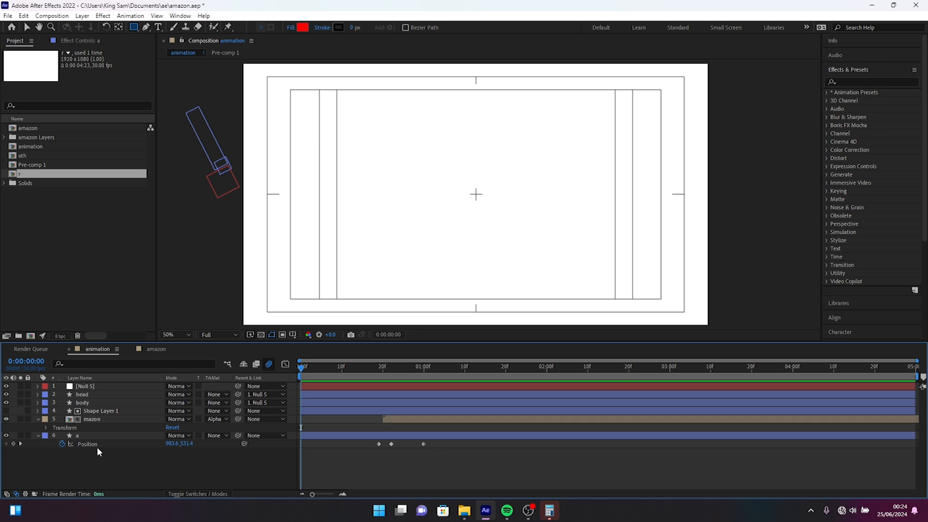
Link the matte rectangle layer's Position to the Position of layer a.
click(98, 411)
key(p)
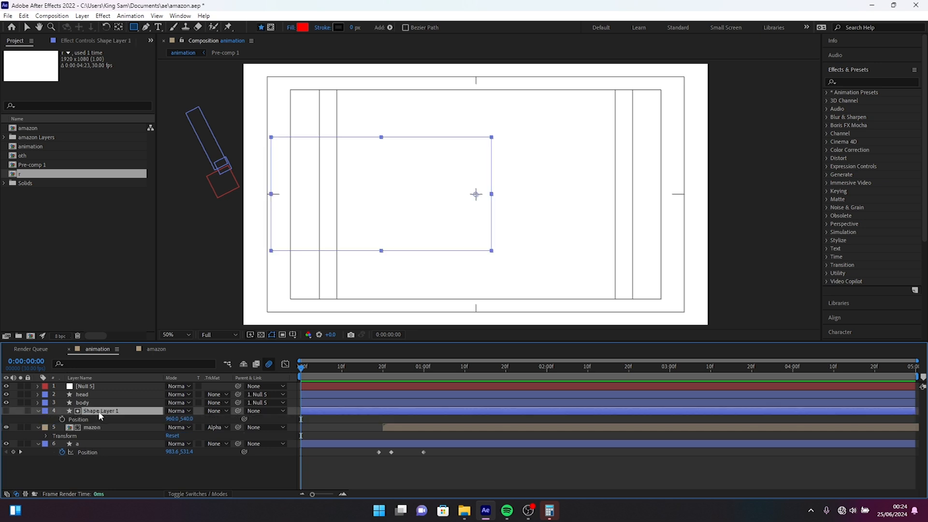
click(222, 416)
drag(244, 418, 87, 451)
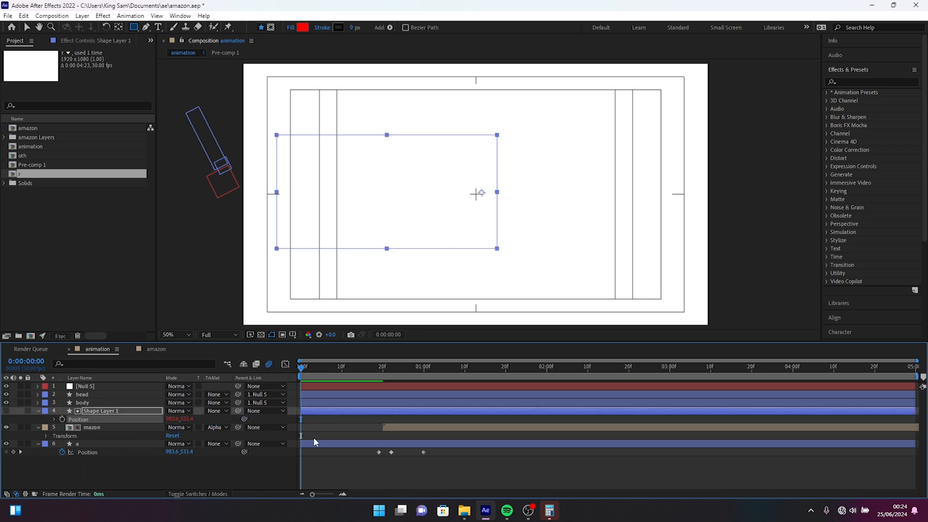
Switch mazon's track matte to Alpha Inverted Matte "Shape Layer 1" and play the animation from the start.
click(217, 428)
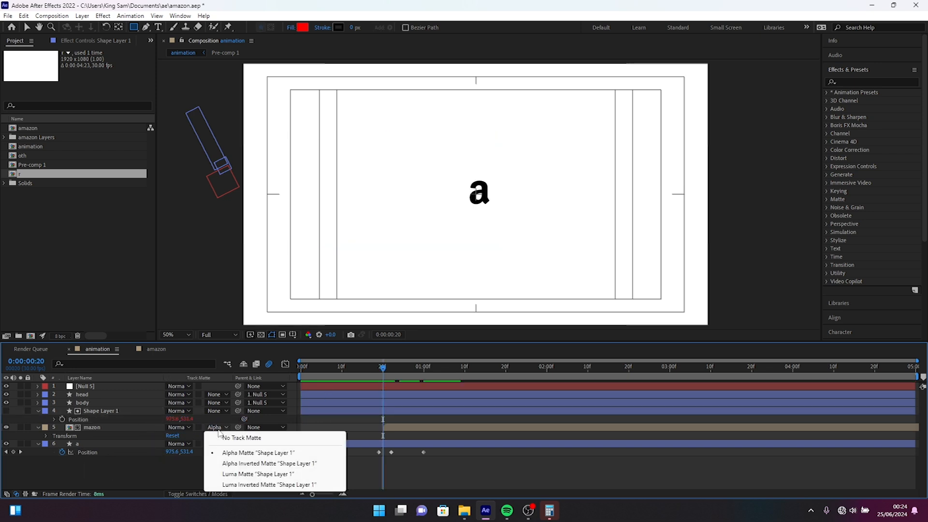
click(256, 463)
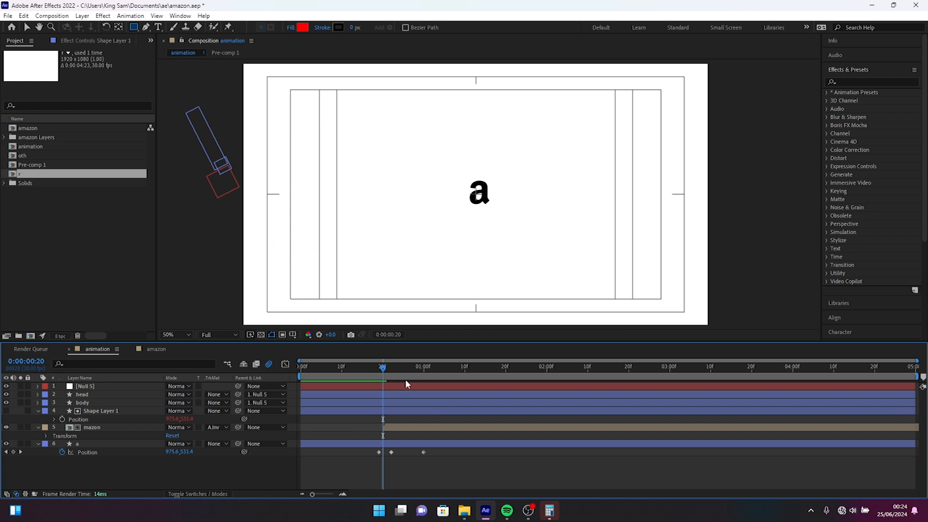
drag(383, 367, 300, 369)
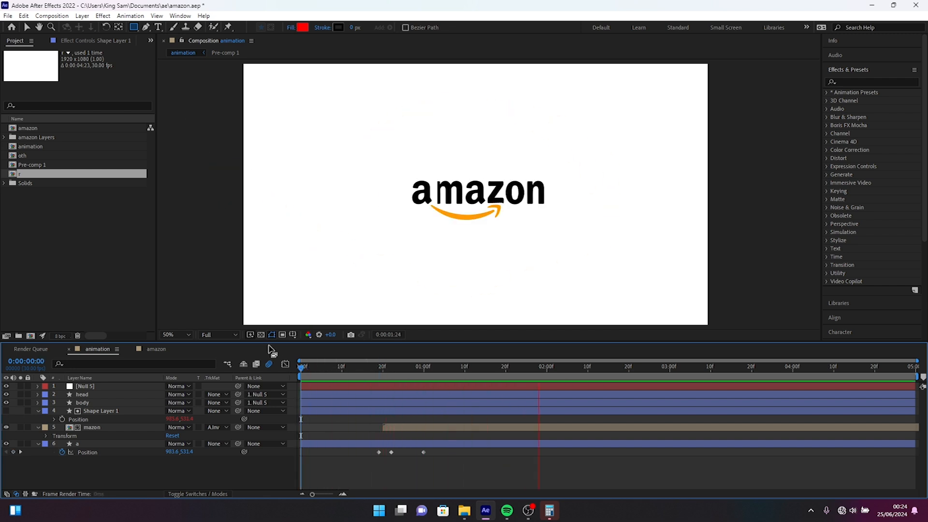
key(space)
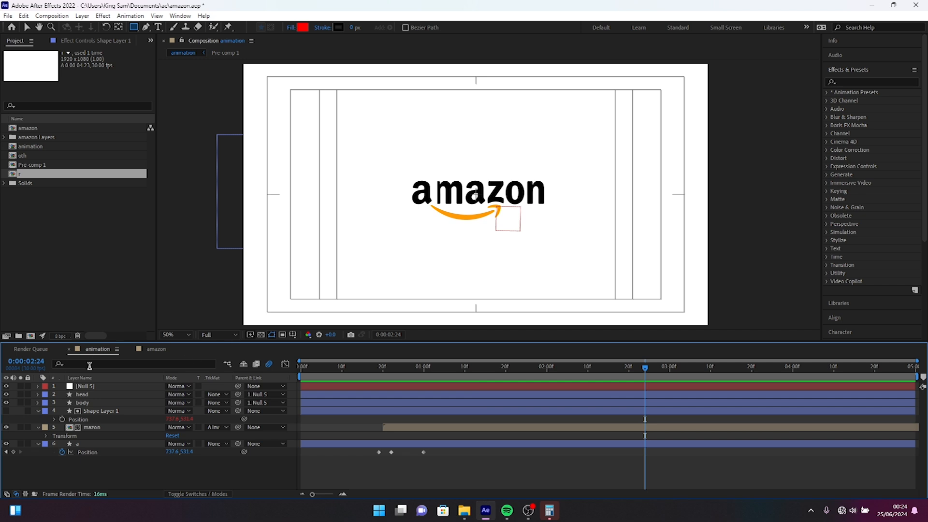
Shift the matte rectangle's Rectangle Path position slightly to the left so it stops cutting into the letter m.
click(100, 410)
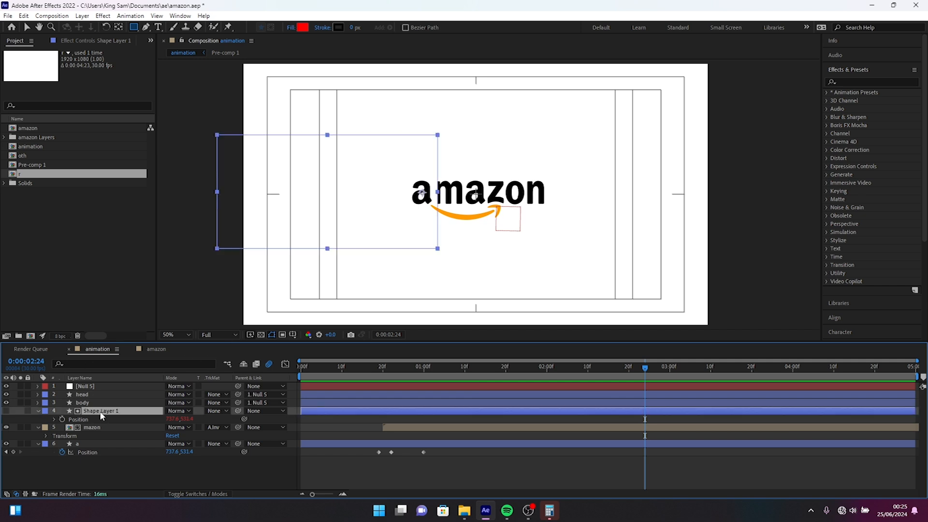
click(101, 364)
text(path)
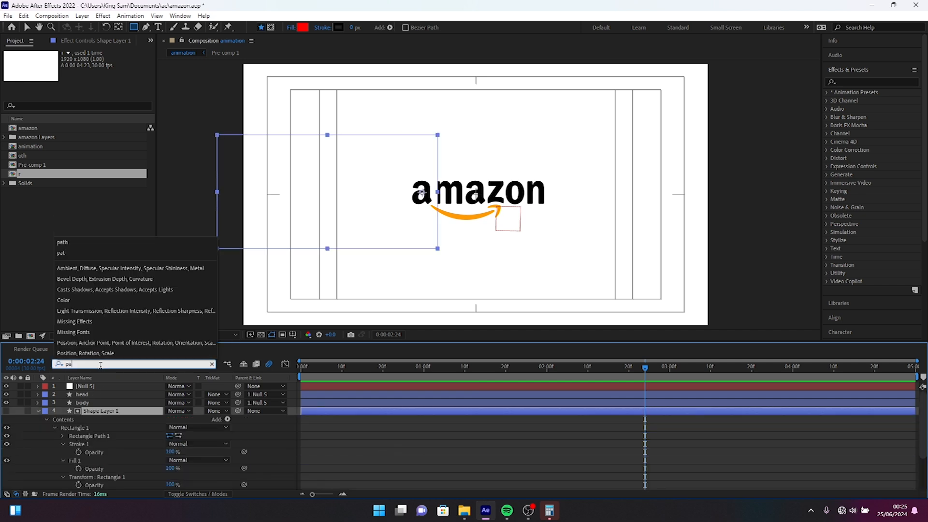
key(Return)
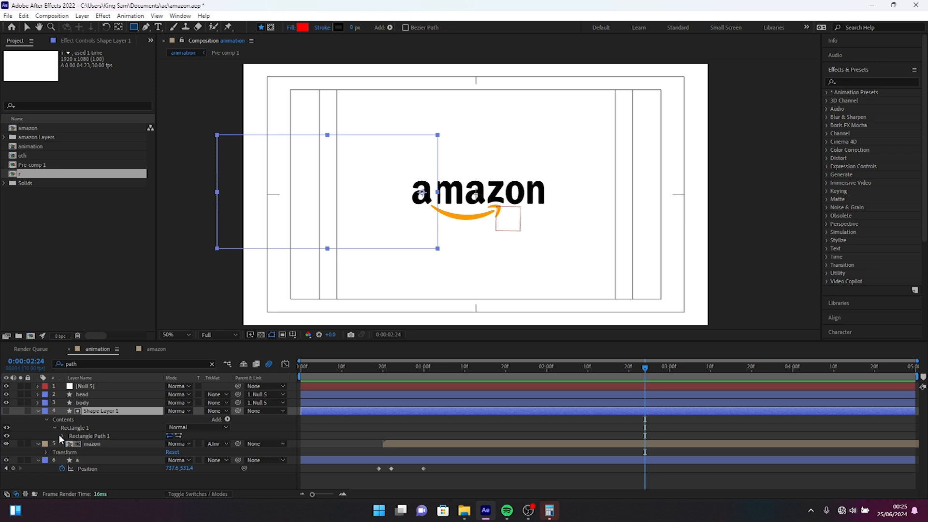
click(62, 437)
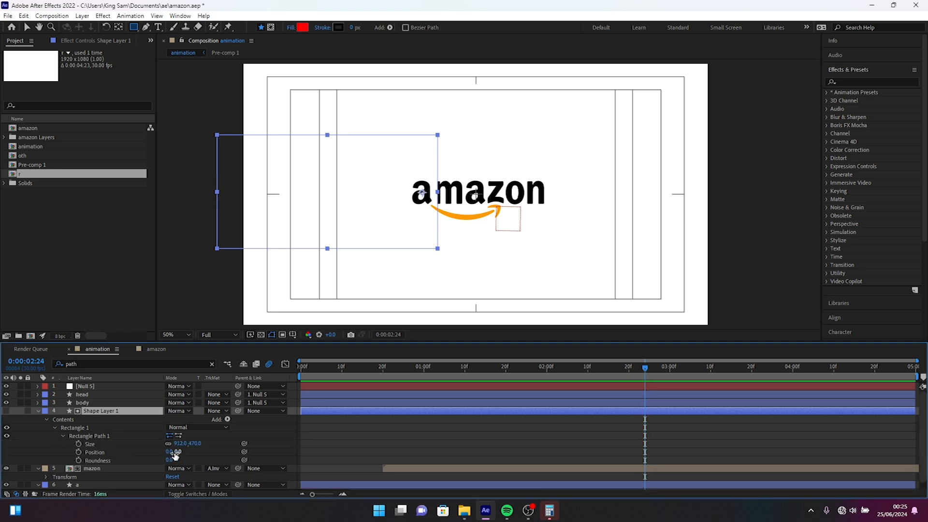
click(162, 452)
click(119, 453)
drag(179, 450, 154, 451)
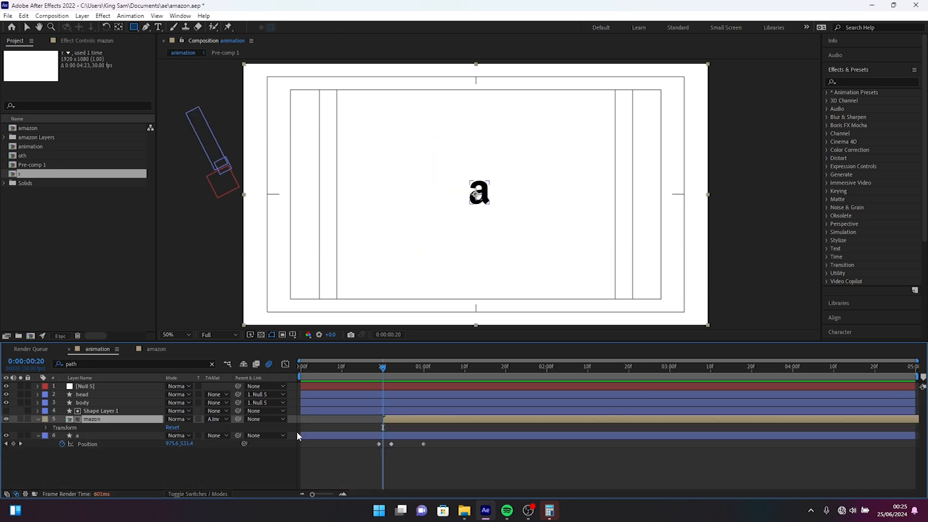
Keyframe mazon's Position at 960, 540 at 0:00:01:10 and at 591, 540 at 0:00:00:20.
key(p)
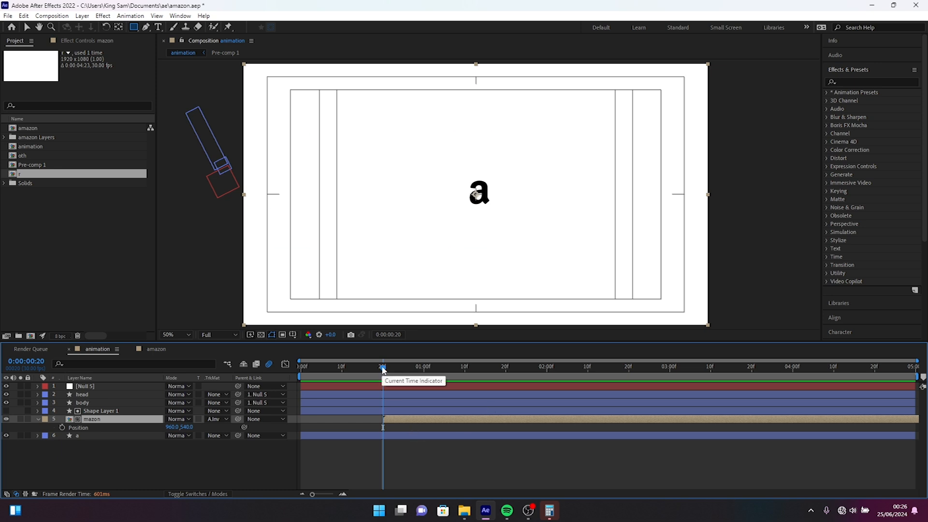
drag(383, 370, 465, 370)
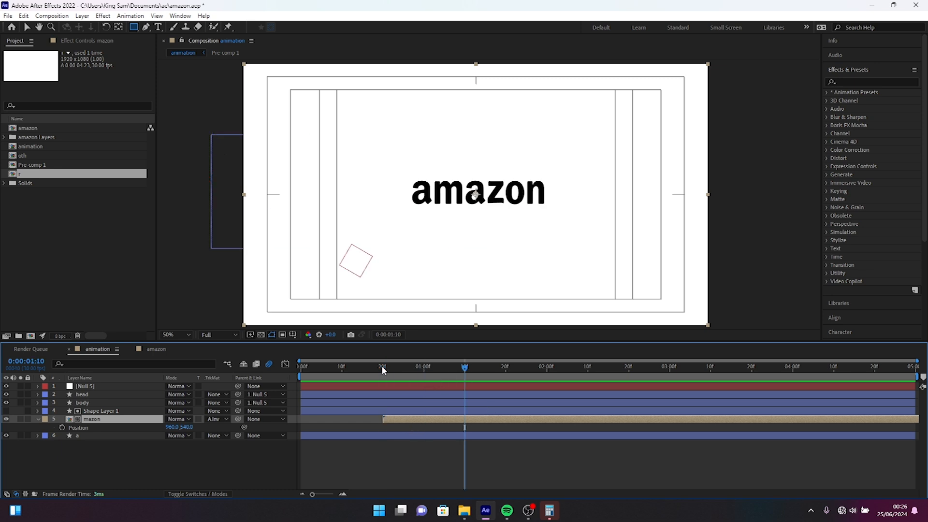
click(61, 427)
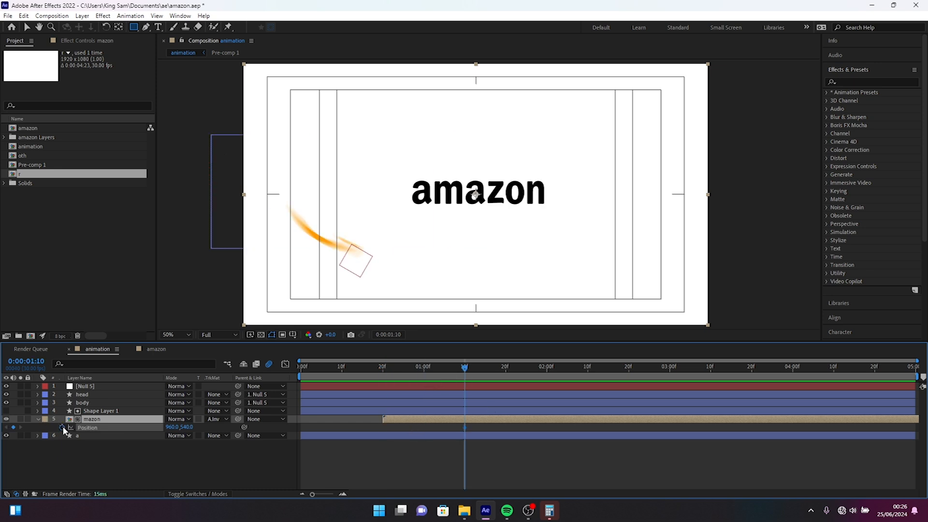
click(382, 369)
drag(176, 427, 1, 437)
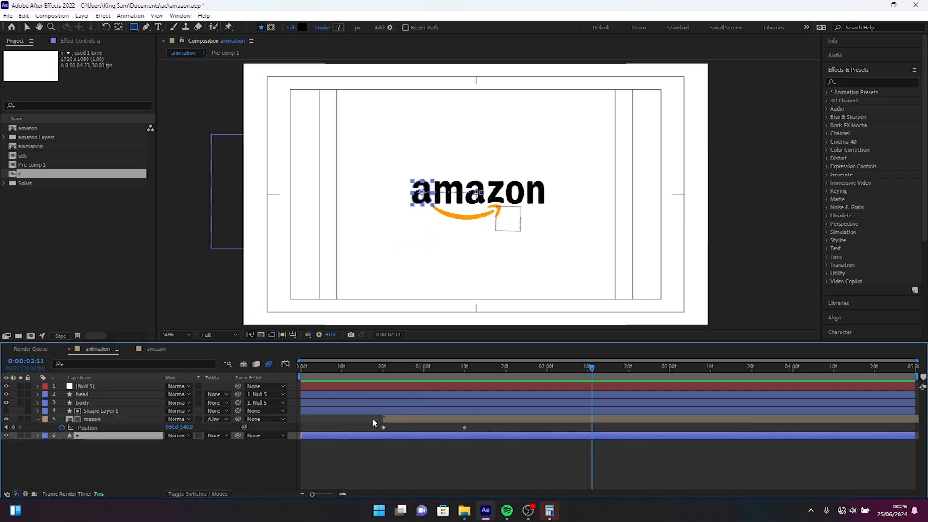
Retime mazon's final Position keyframe to about three frames past 0:00:01:00 and add an overshoot keyframe with X at 977 at 0:00:01:00.
click(394, 419)
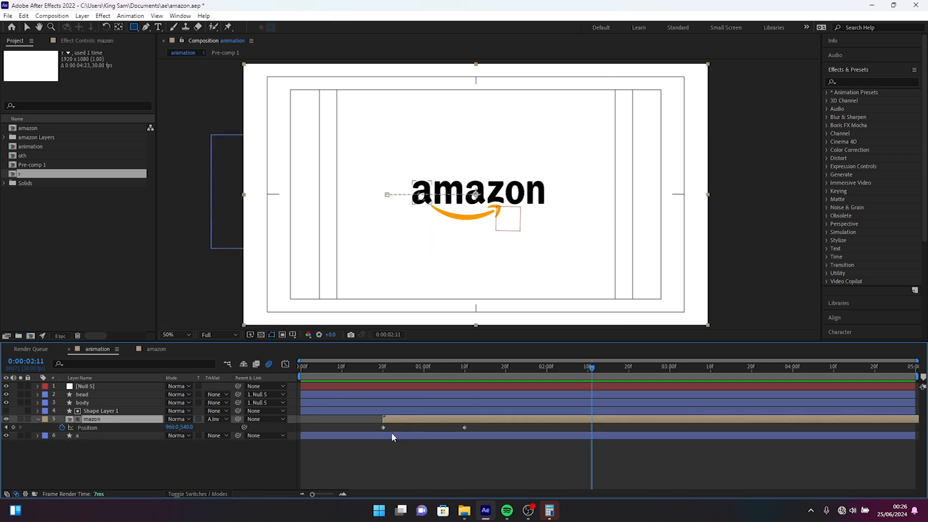
click(391, 434)
key(u)
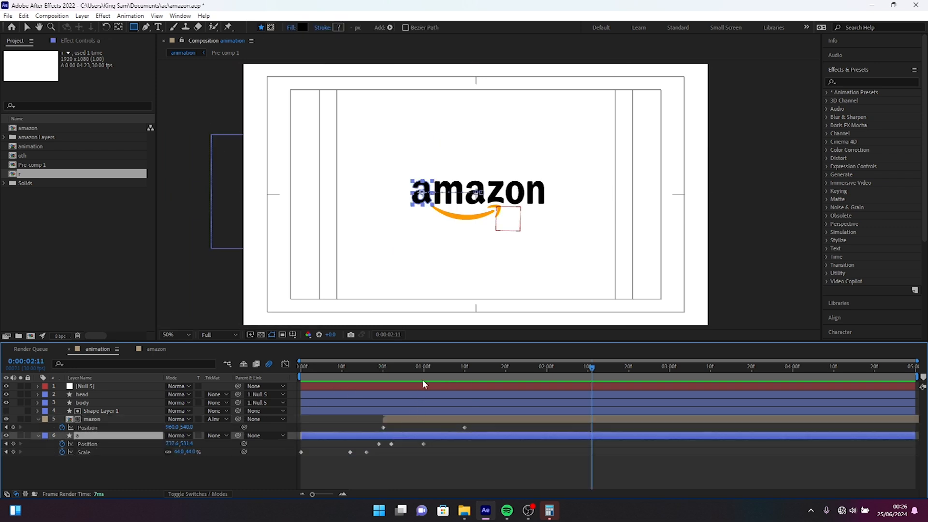
drag(424, 369, 423, 368)
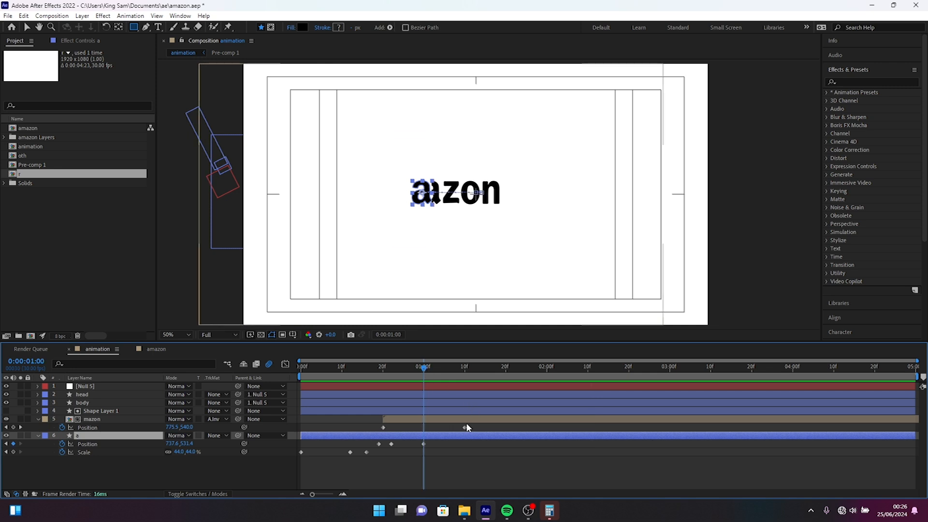
drag(464, 427, 422, 429)
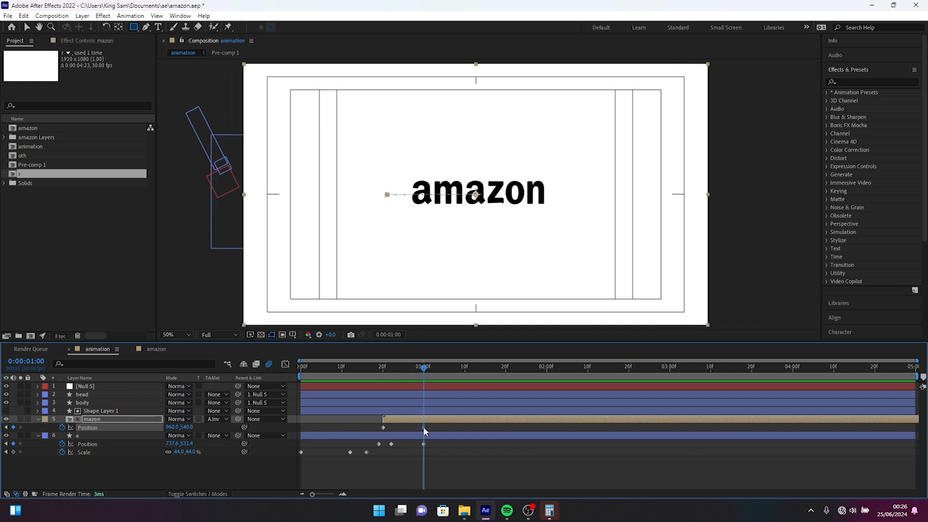
drag(427, 427, 437, 432)
drag(172, 428, 179, 427)
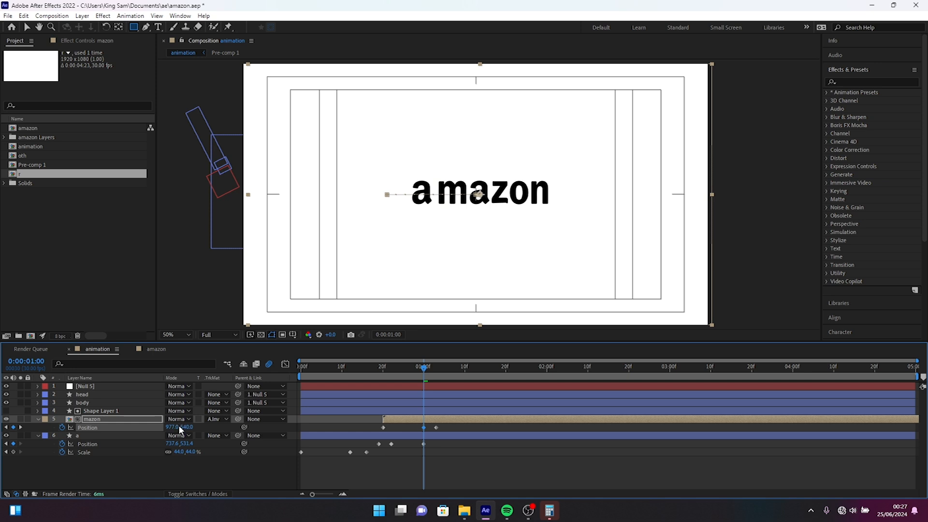
Retime layer a's final Position keyframe to about three frames past 0:00:01:00 and add a leftward overshoot keyframe at 0:00:01:00.
click(426, 444)
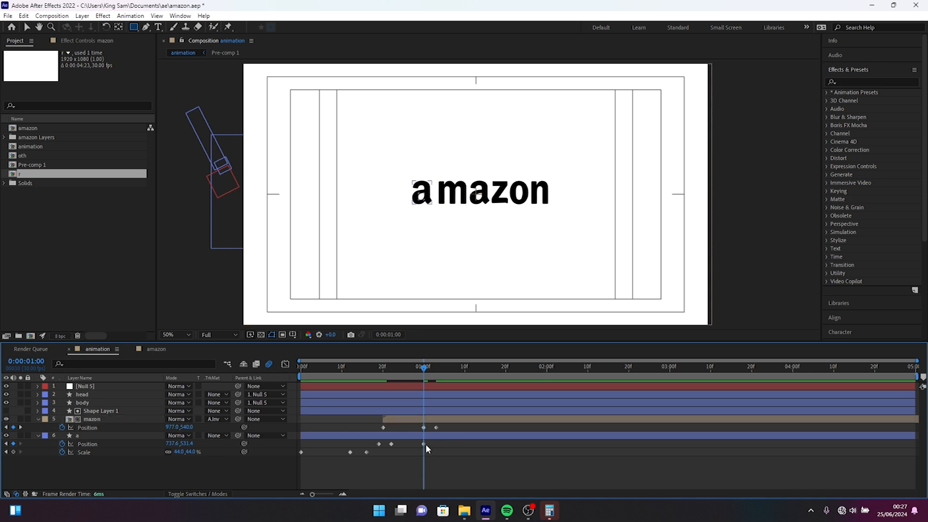
click(422, 443)
click(423, 443)
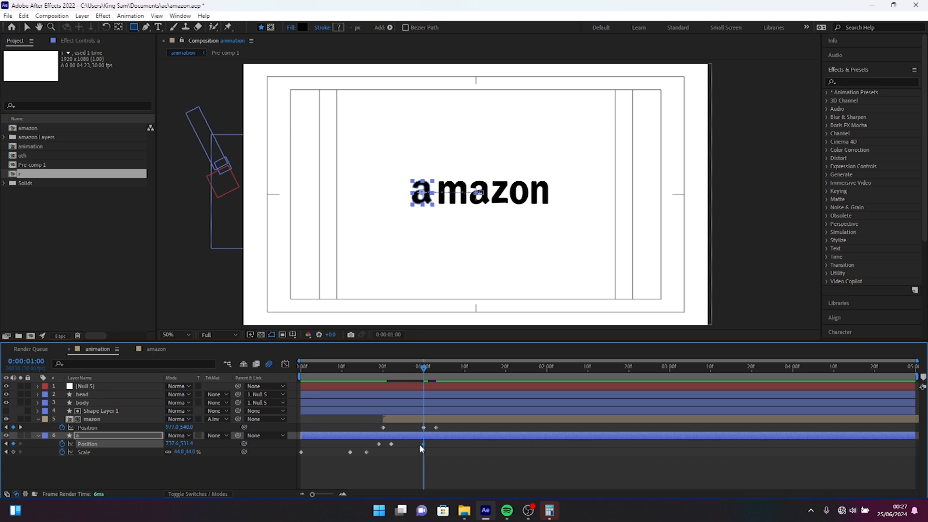
click(426, 442)
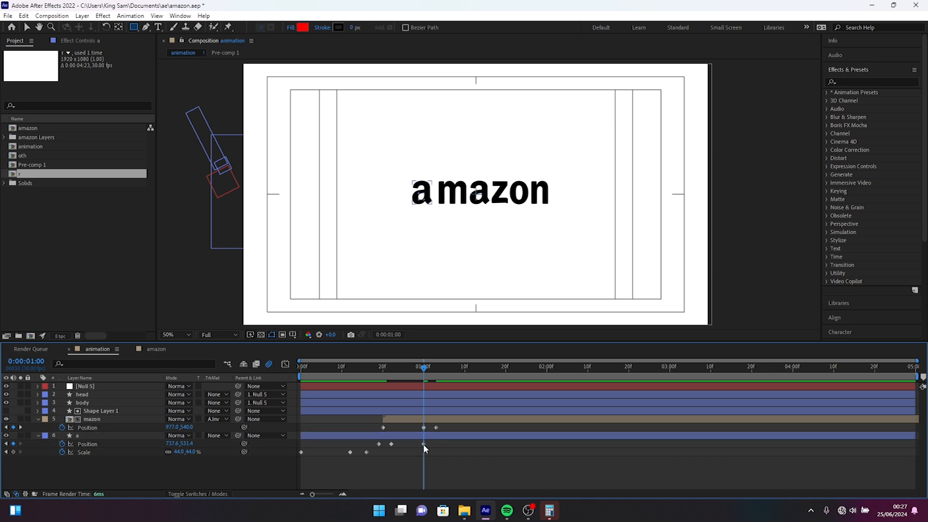
drag(423, 444, 436, 444)
drag(175, 444, 149, 444)
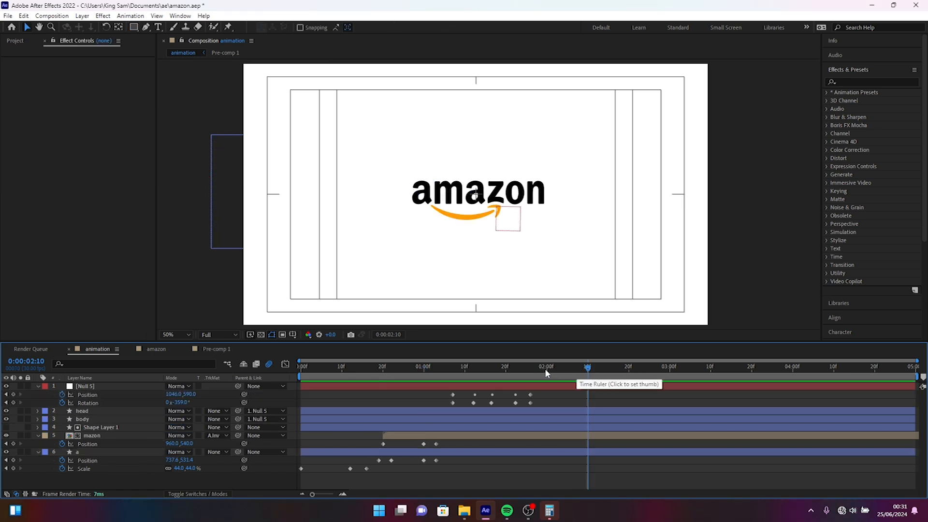
Add an adjustment layer on top that starts at 0:00:01:26 and is trimmed to end at 0:00:02:01.
click(531, 367)
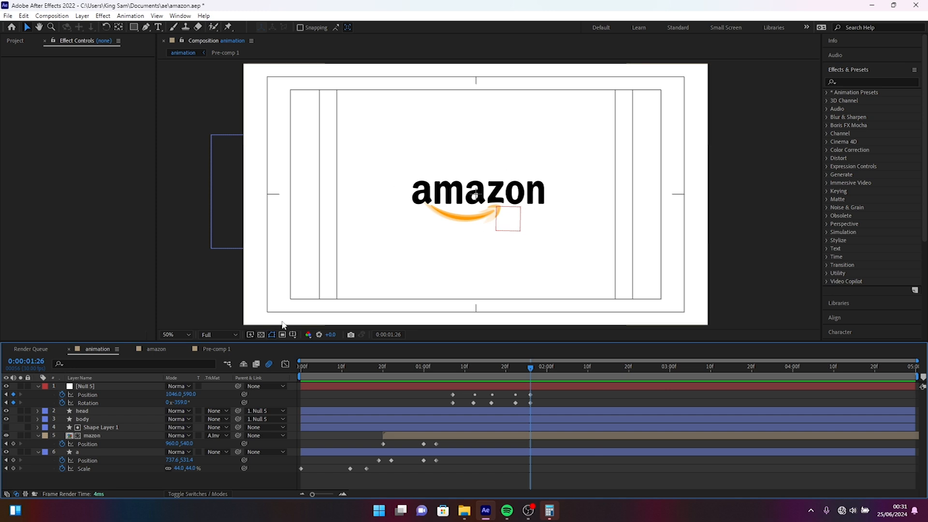
right_click(112, 483)
mouse_move(145, 364)
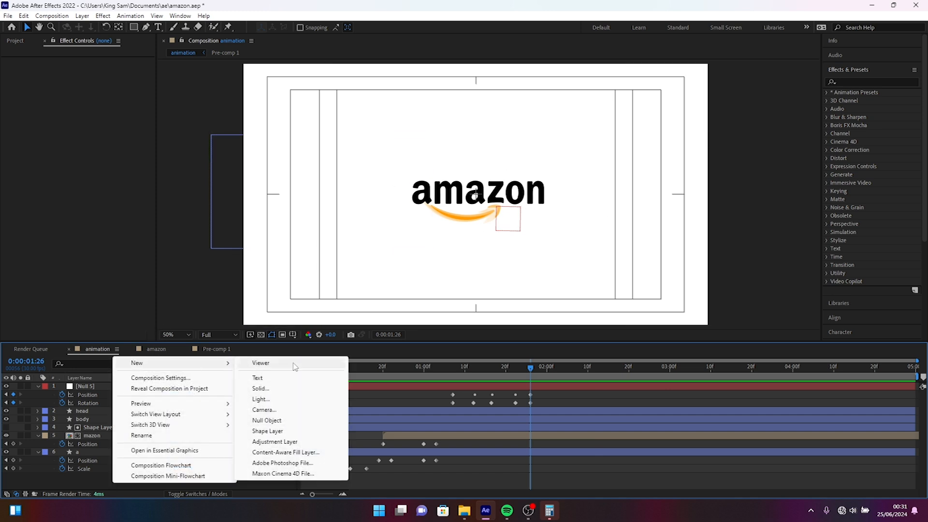
click(276, 442)
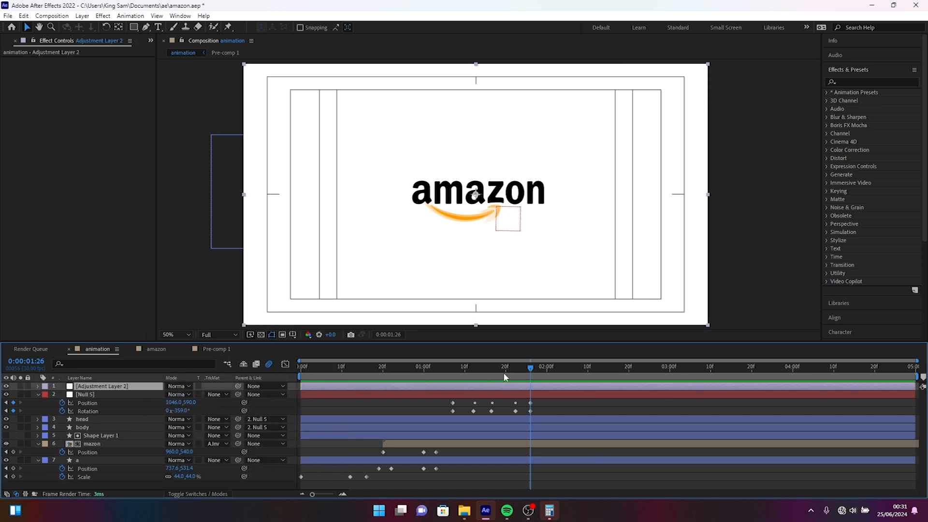
key(bracketleft)
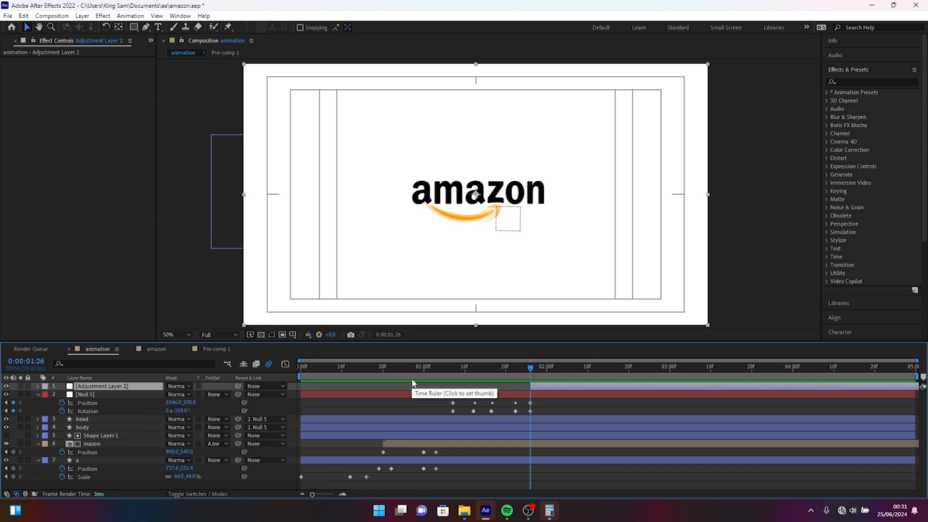
key(Page_Down)
key(Page_Down)
key(Page_Down)
key(Page_Down)
key(Page_Down)
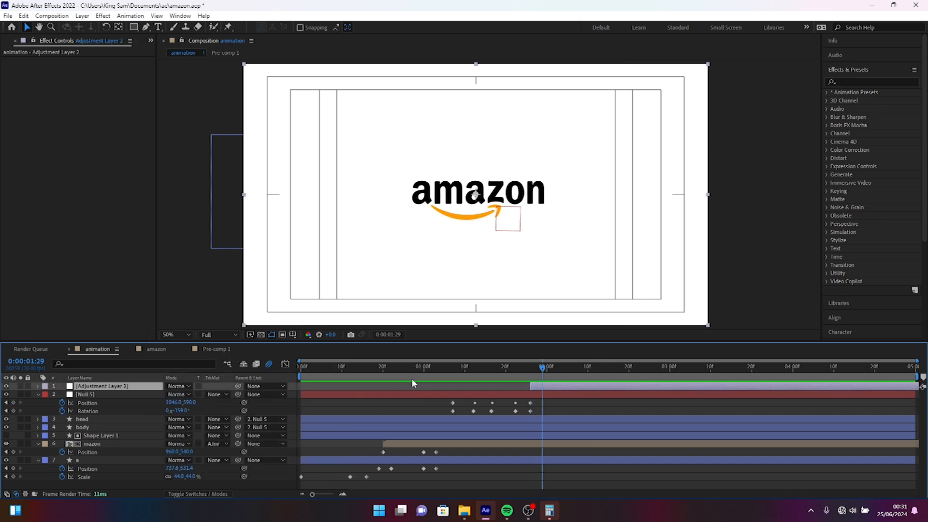
key(alt+bracketright)
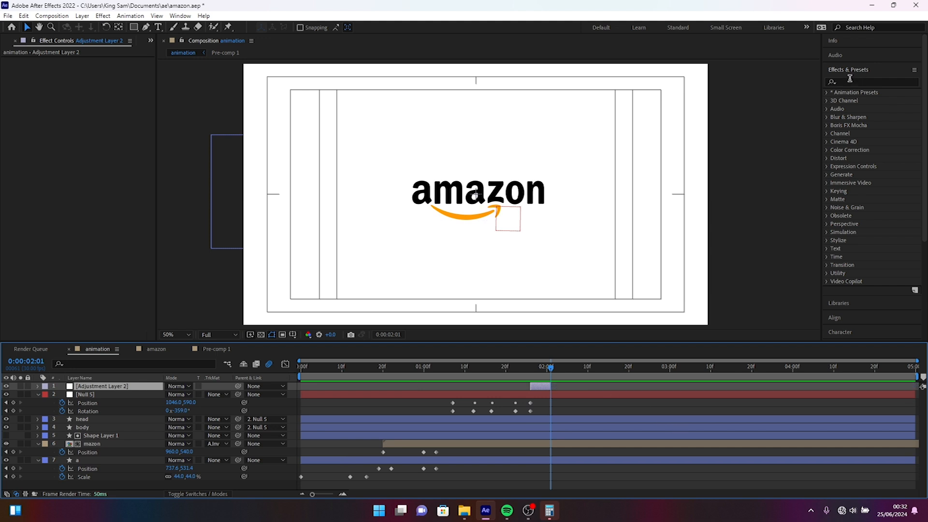
Apply the Wiggle - position preset to the adjustment layer, raise its Wiggle Speed and open its Wiggle Amount for editing.
click(850, 79)
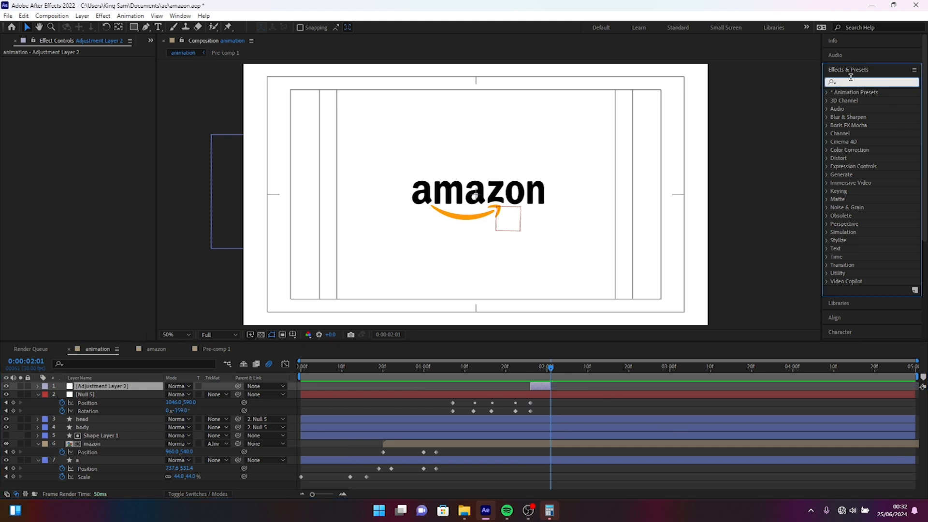
text(wiggl)
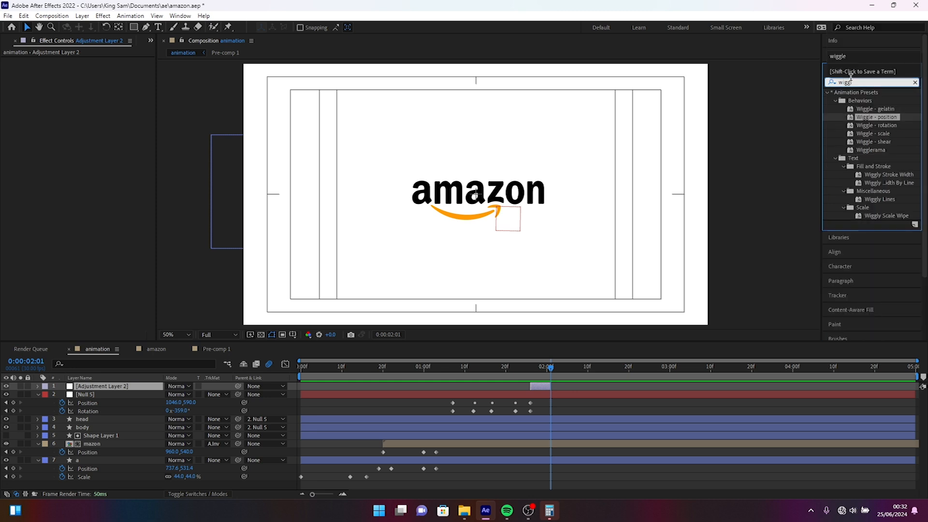
drag(877, 117, 540, 386)
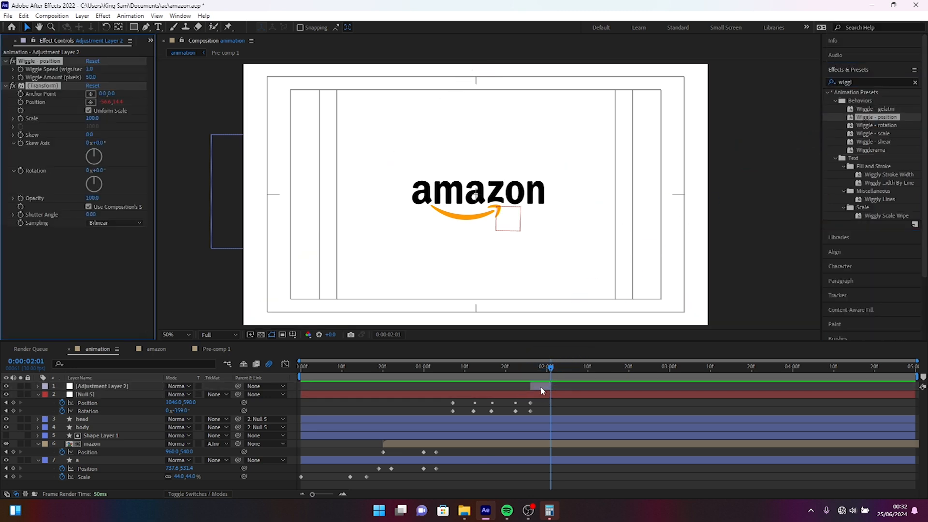
drag(96, 69, 264, 72)
click(92, 77)
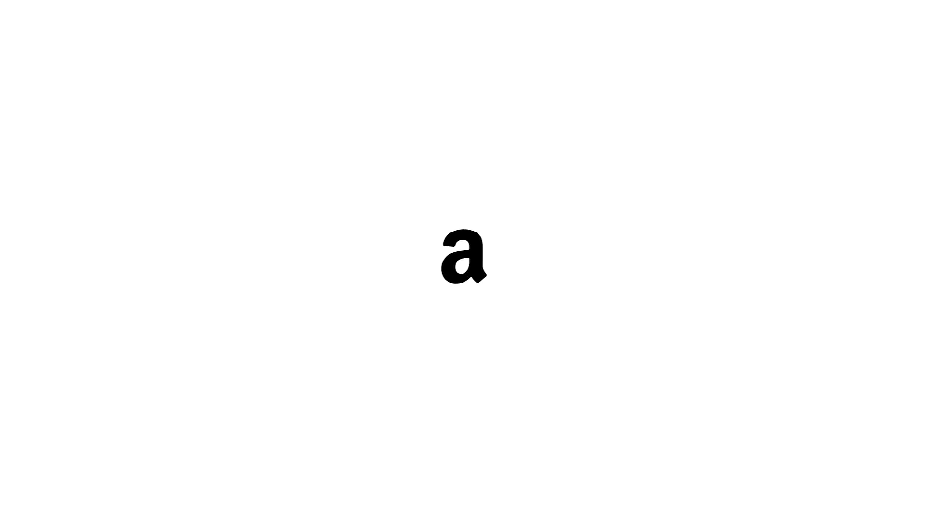